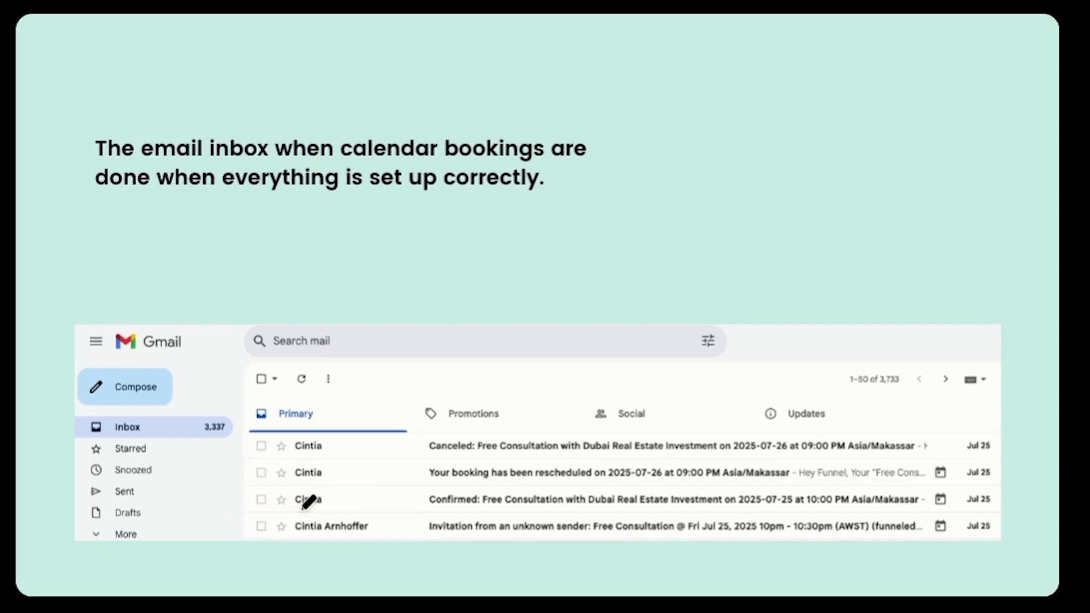
Mark the booking email and Primary inbox, then circle Sender on the email settings slide
{"action": "mouse_move", "coordinate": [321, 487]}
{"action": "left_mouse_down"}
{"action": "mouse_move", "coordinate": [239, 487]}
{"action": "mouse_move", "coordinate": [239, 513]}
{"action": "mouse_move", "coordinate": [370, 512]}
{"action": "mouse_move", "coordinate": [329, 484]}
{"action": "mouse_move", "coordinate": [301, 485]}
{"action": "left_mouse_up"}
{"action": "mouse_move", "coordinate": [332, 436]}
{"action": "left_mouse_down"}
{"action": "mouse_move", "coordinate": [288, 435]}
{"action": "mouse_move", "coordinate": [236, 457]}
{"action": "mouse_move", "coordinate": [307, 484]}
{"action": "mouse_move", "coordinate": [363, 435]}
{"action": "mouse_move", "coordinate": [321, 435]}
{"action": "left_mouse_up"}
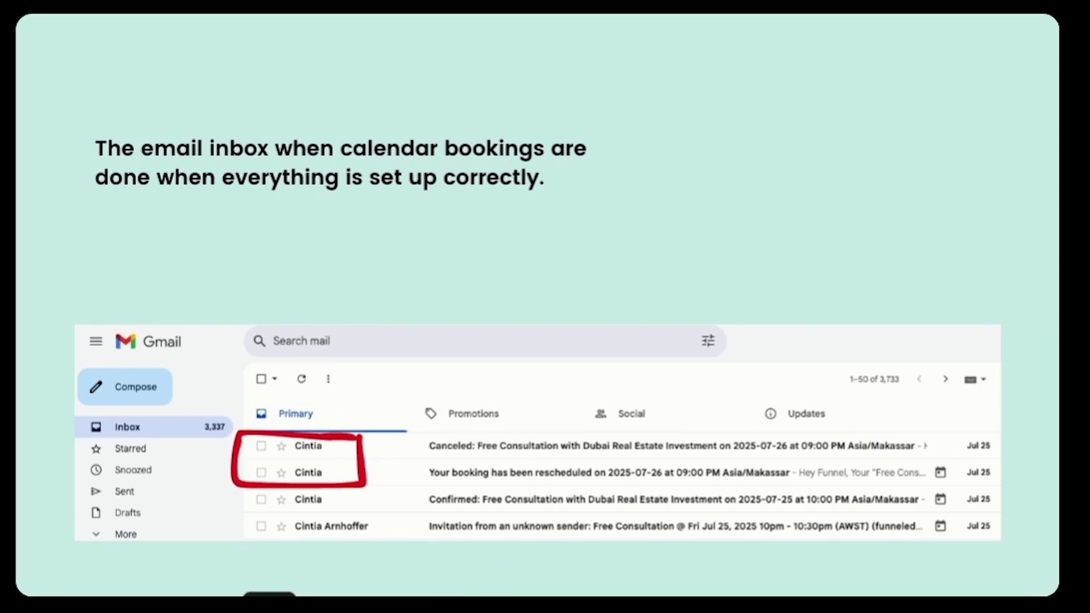
{"action": "key", "text": "Right"}
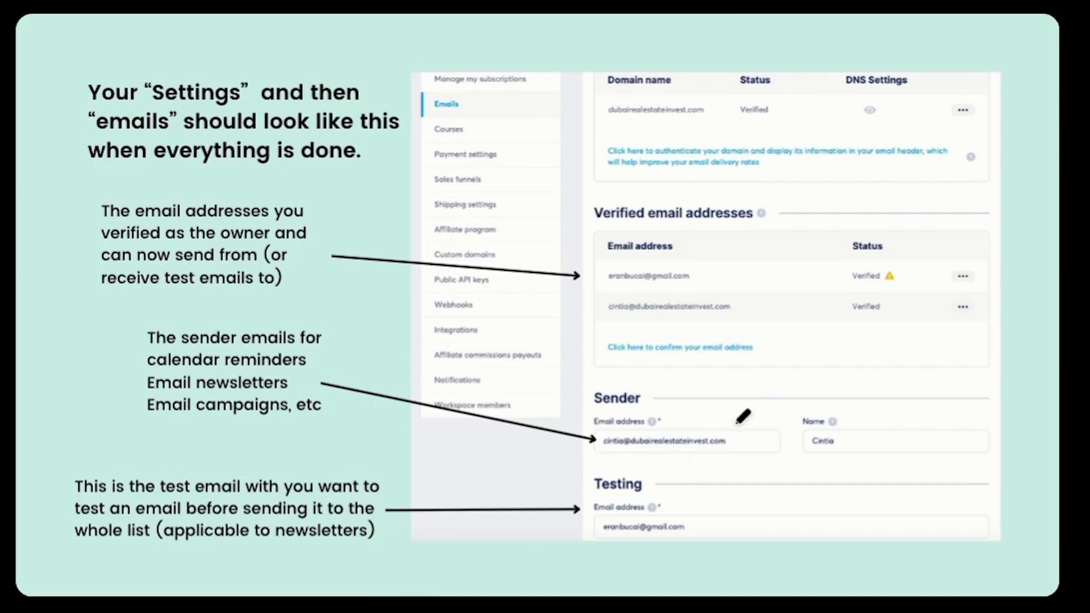
{"action": "mouse_move", "coordinate": [742, 390]}
{"action": "left_mouse_down"}
{"action": "mouse_move", "coordinate": [647, 369]}
{"action": "mouse_move", "coordinate": [585, 459]}
{"action": "mouse_move", "coordinate": [741, 461]}
{"action": "mouse_move", "coordinate": [761, 411]}
{"action": "mouse_move", "coordinate": [733, 384]}
{"action": "left_mouse_up"}
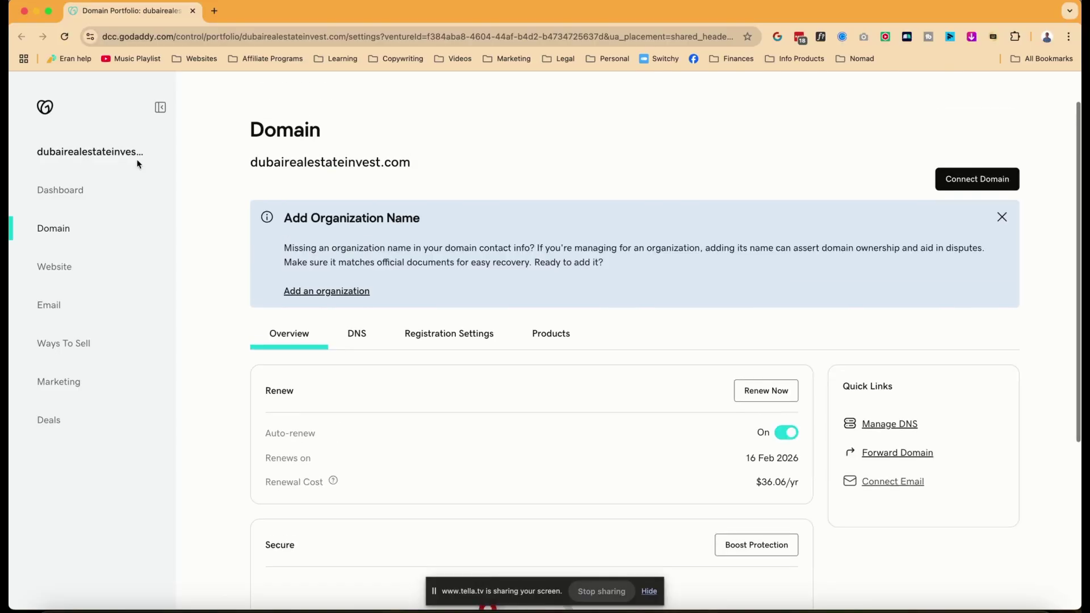
Highlight the domain name, then keep Dubai Real Estate Invest as the active subaccount
{"action": "left_click_drag", "start_coordinate": [249, 182], "coordinate": [442, 182]}
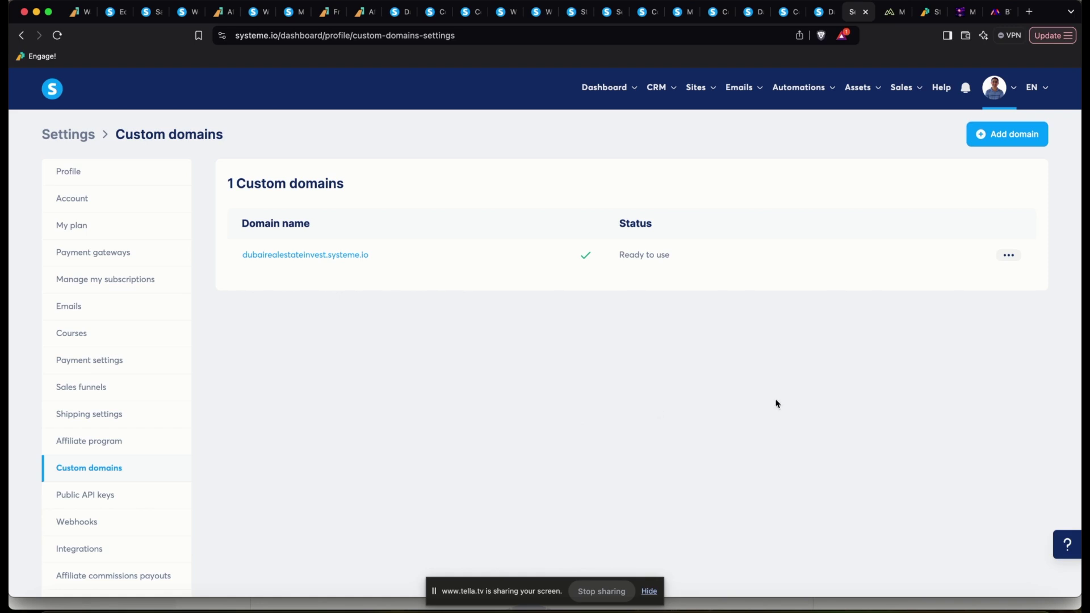
{"action": "left_click", "coordinate": [1006, 86]}
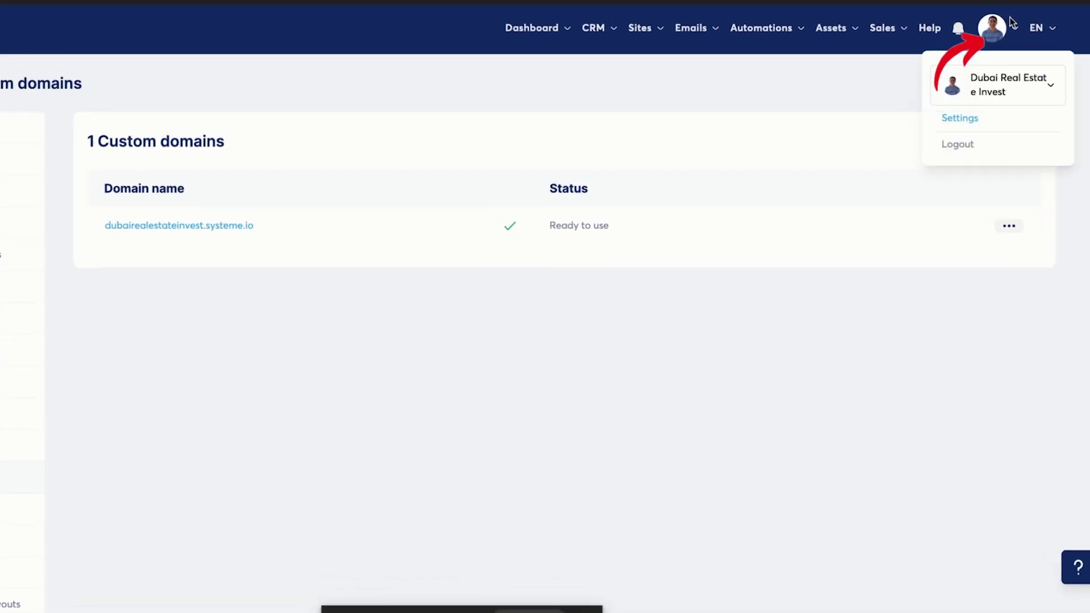
{"action": "left_click", "coordinate": [1017, 96]}
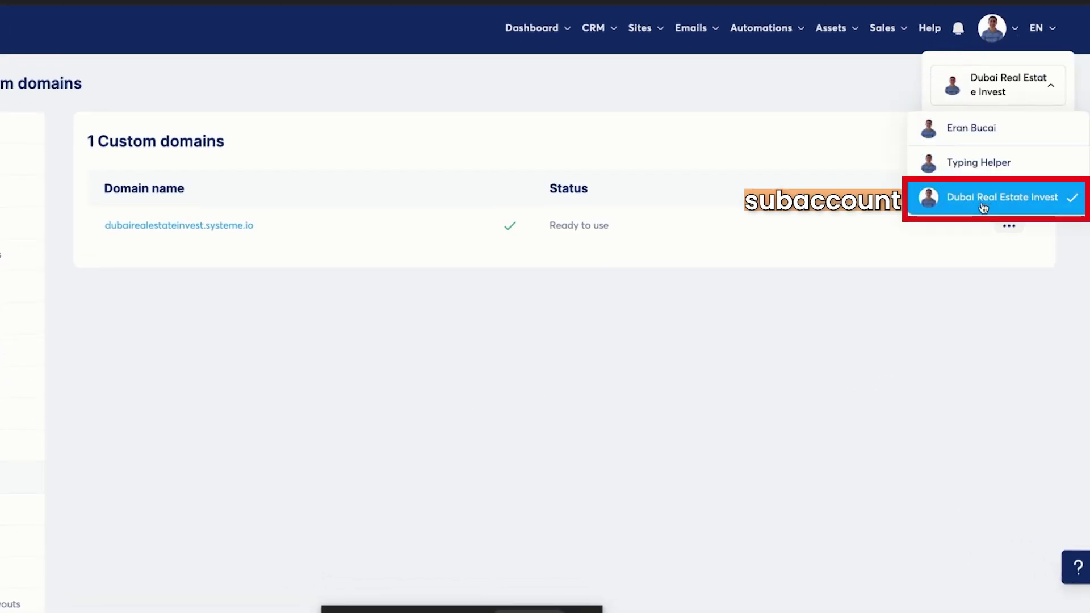
{"action": "left_click", "coordinate": [1003, 27]}
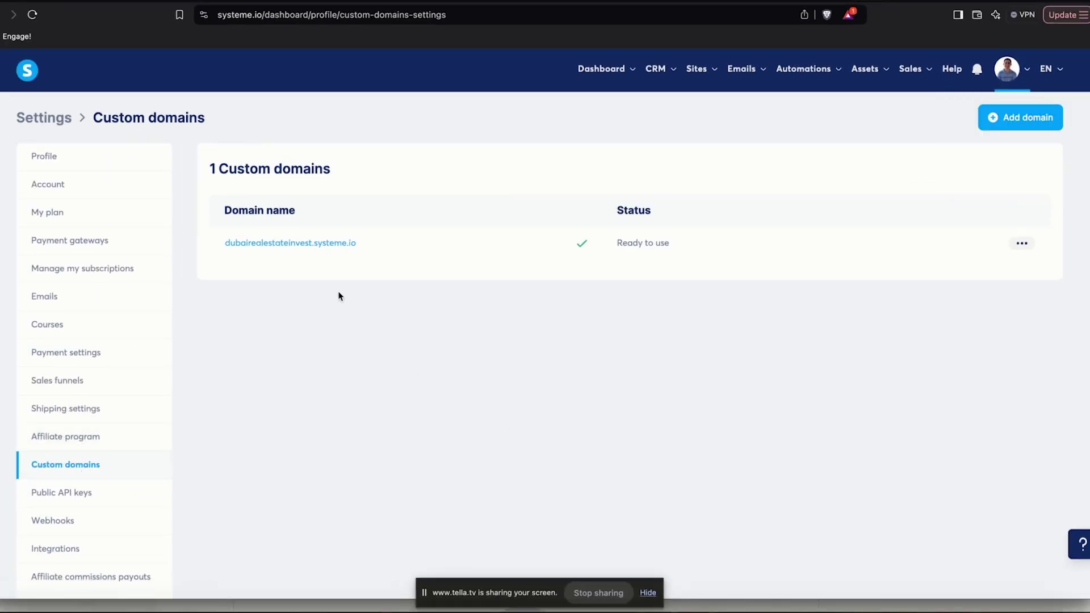
{"action": "left_click", "coordinate": [1013, 117]}
{"action": "left_click", "coordinate": [400, 320]}
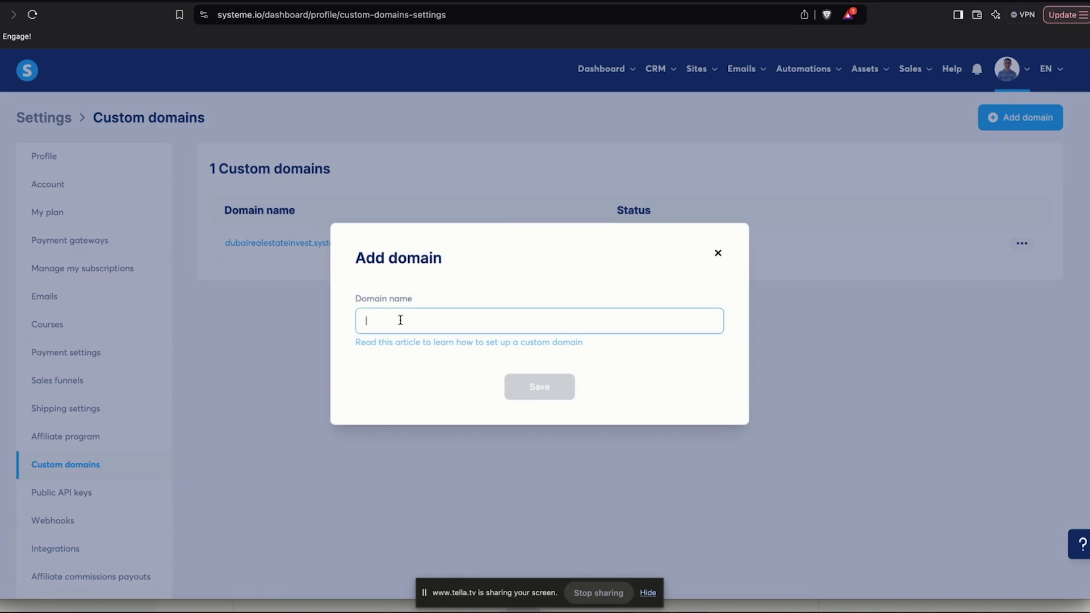
{"action": "type", "text": "www.dubairealestateinvest.com"}
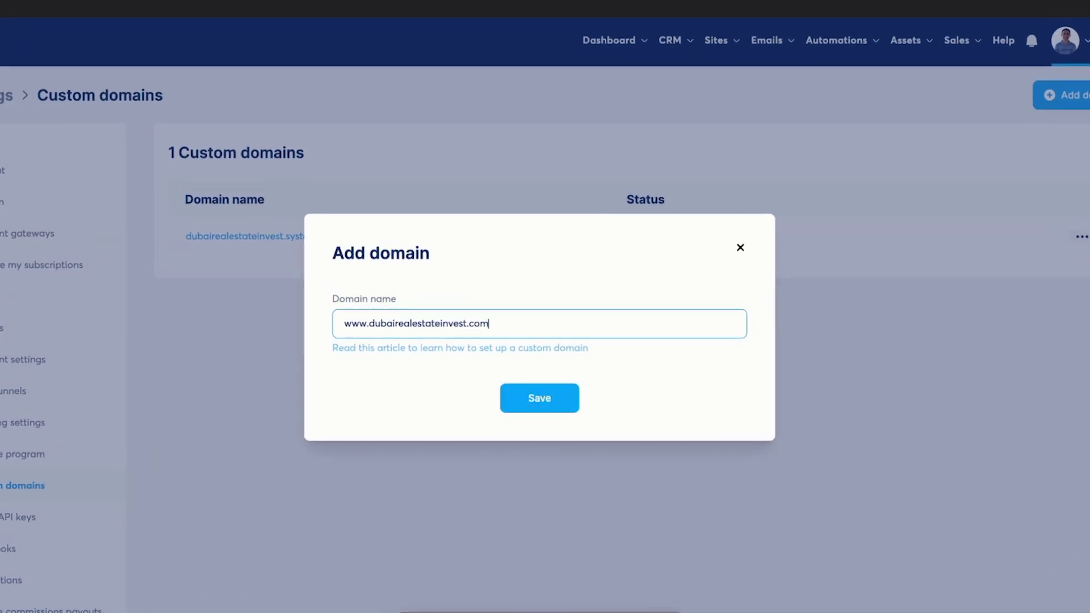
{"action": "left_click", "coordinate": [565, 400]}
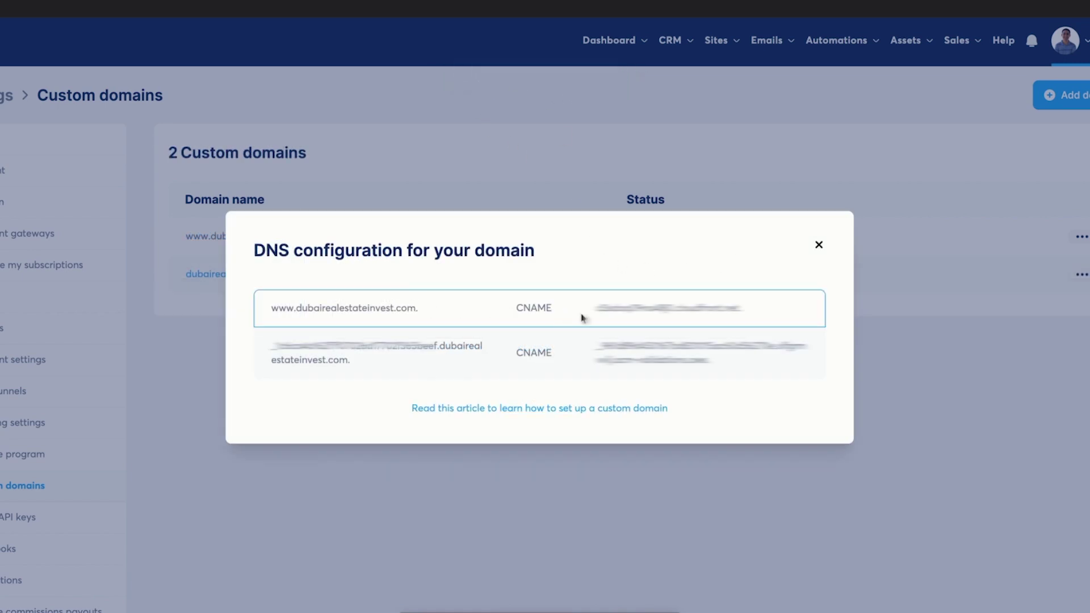
{"action": "left_click_drag", "start_coordinate": [597, 308], "coordinate": [745, 309]}
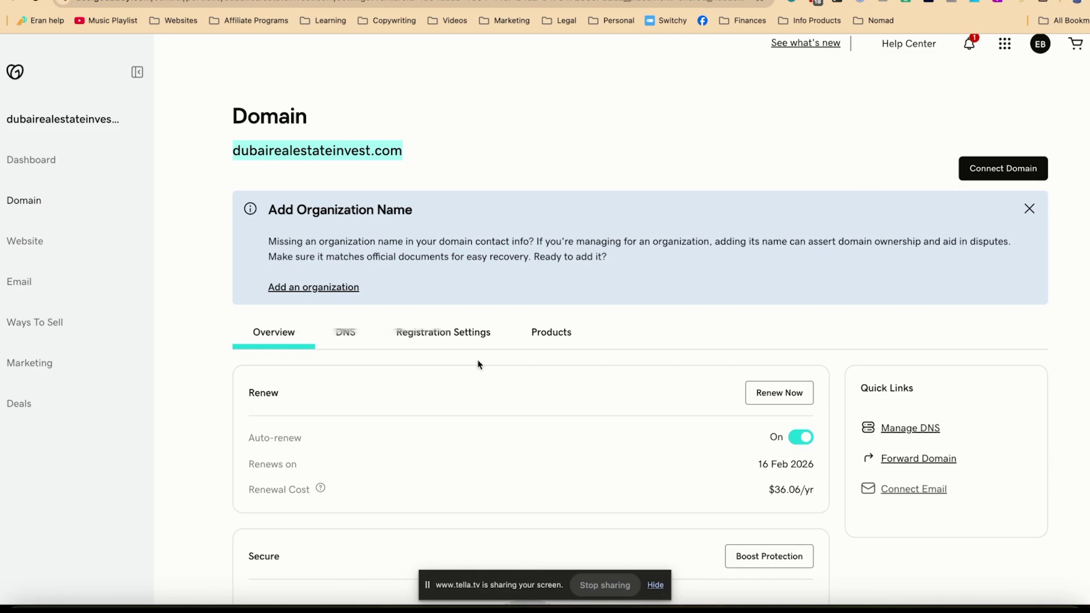
Open the domain's DNS records in GoDaddy and show 20 records per page
{"action": "left_click", "coordinate": [346, 333]}
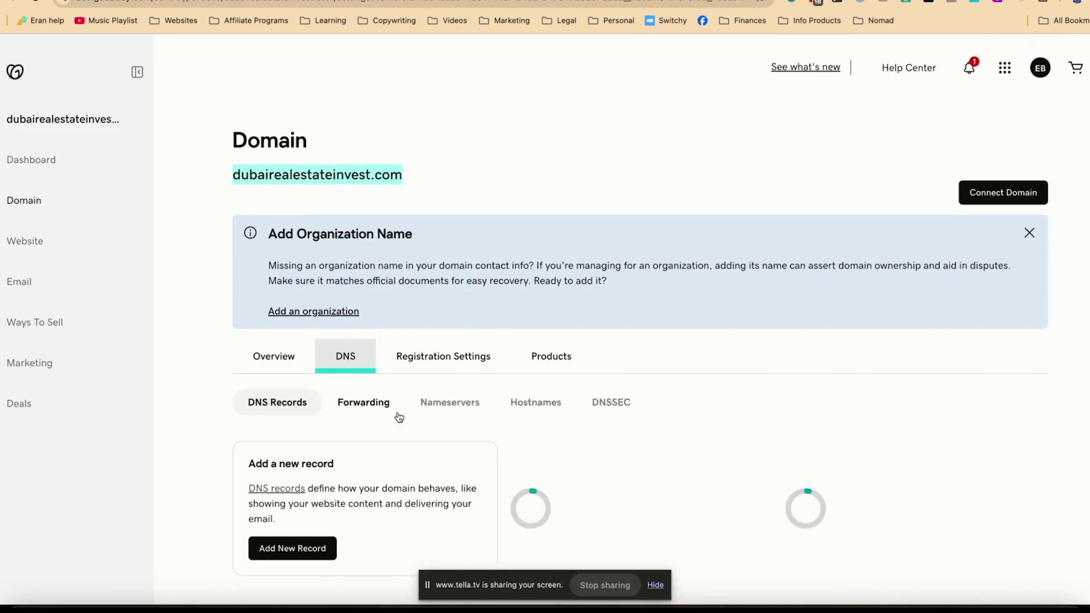
{"action": "scroll", "coordinate": [399, 417], "scroll_direction": "down", "scroll_amount": 6}
{"action": "scroll", "coordinate": [399, 417], "scroll_direction": "down", "scroll_amount": 7}
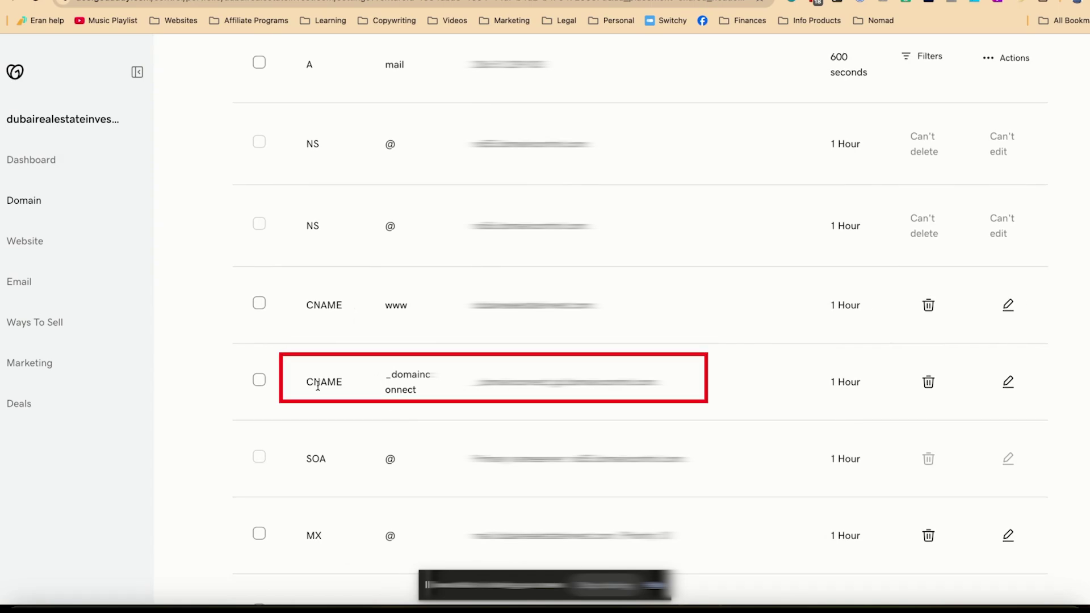
{"action": "scroll", "coordinate": [317, 382], "scroll_direction": "down", "scroll_amount": 10}
{"action": "left_click", "coordinate": [750, 304]}
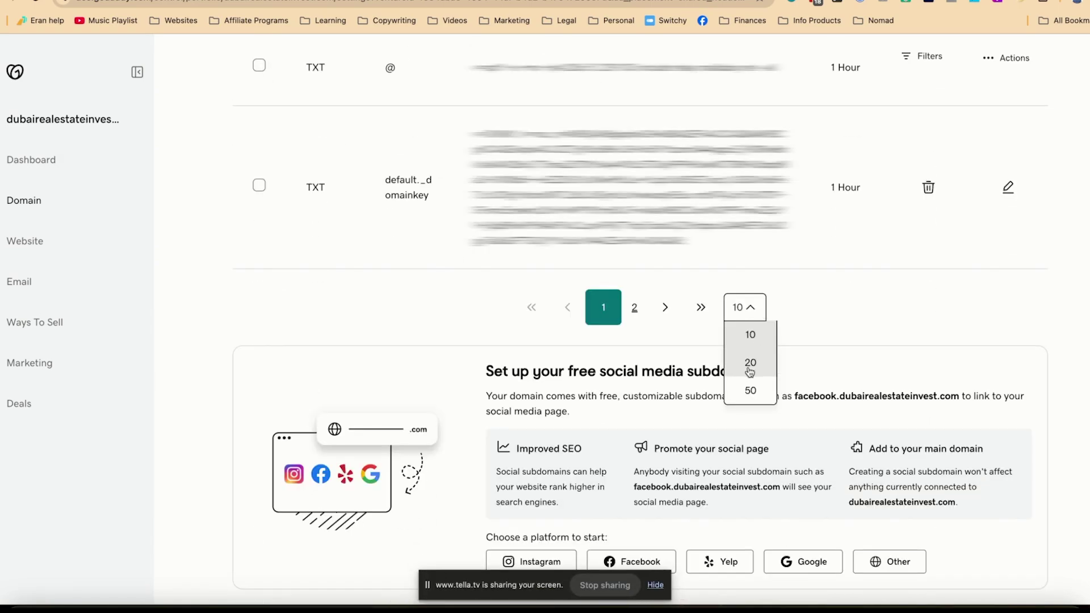
{"action": "left_click", "coordinate": [749, 367]}
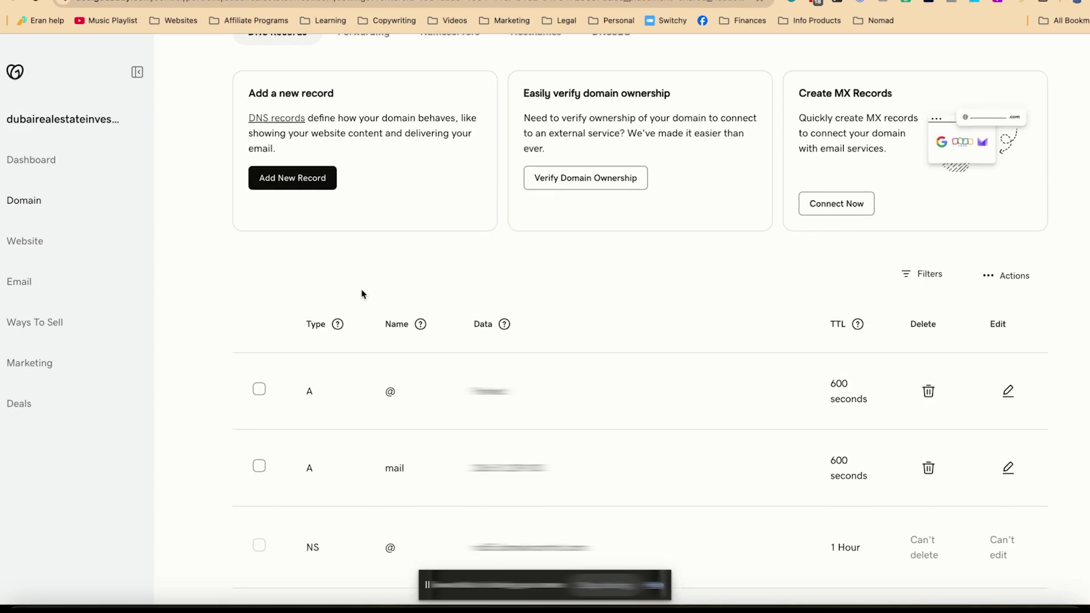
{"action": "scroll", "coordinate": [362, 291], "scroll_direction": "down", "scroll_amount": 8}
{"action": "scroll", "coordinate": [362, 291], "scroll_direction": "down", "scroll_amount": 2}
{"action": "scroll", "coordinate": [361, 290], "scroll_direction": "up", "scroll_amount": 2}
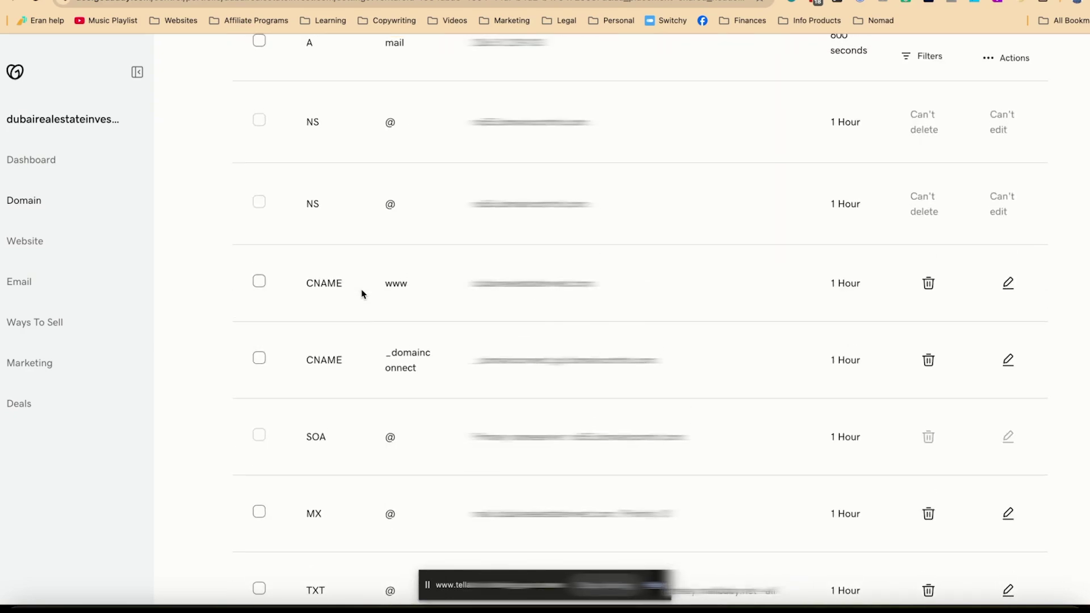
{"action": "scroll", "coordinate": [511, 278], "scroll_direction": "up", "scroll_amount": 6}
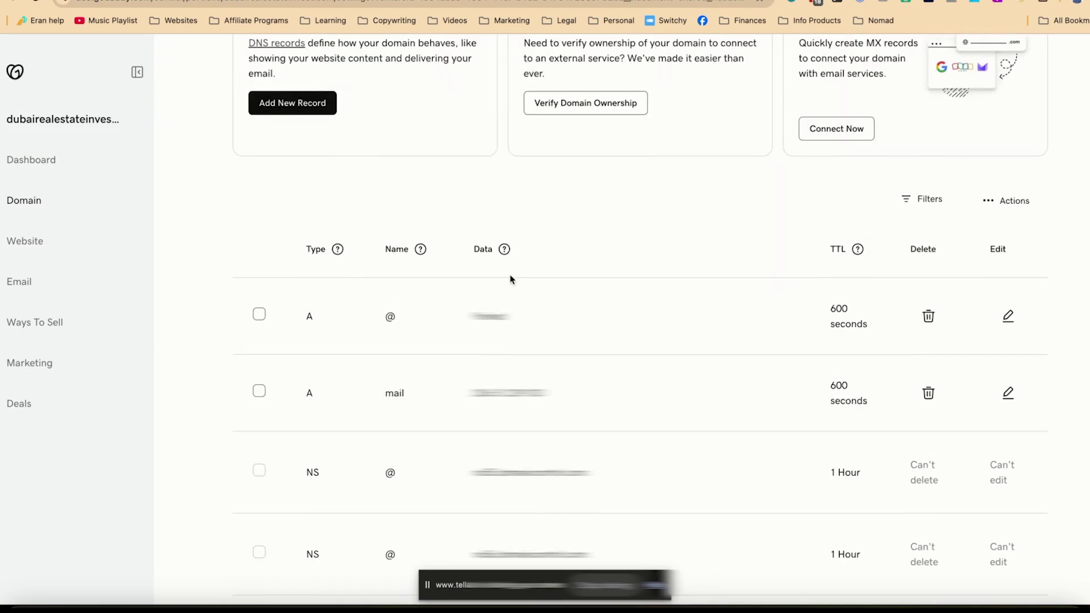
Try adding a new CNAME record named www with the pasted Systeme.io value
{"action": "left_click", "coordinate": [293, 103]}
{"action": "scroll", "coordinate": [312, 93], "scroll_direction": "up", "scroll_amount": 1}
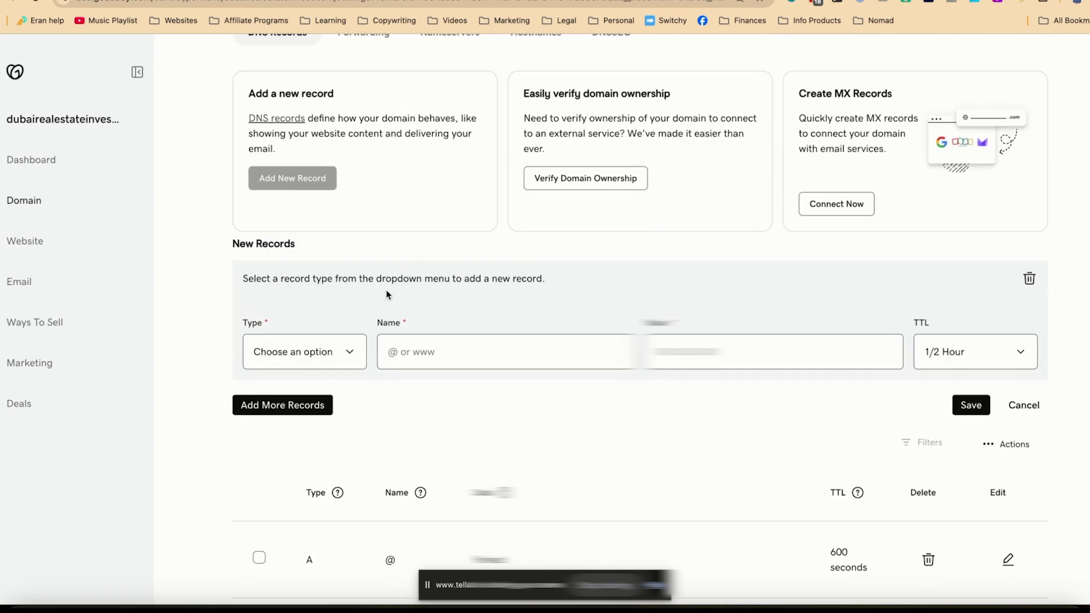
{"action": "left_click", "coordinate": [346, 359]}
{"action": "left_click", "coordinate": [311, 402]}
{"action": "left_click", "coordinate": [506, 346]}
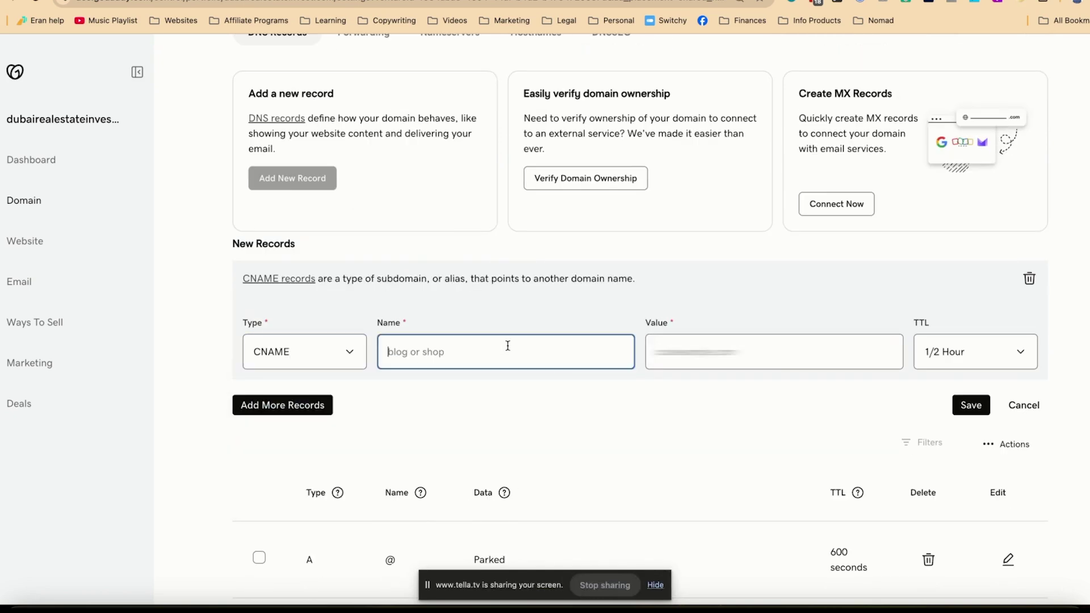
{"action": "type", "text": "www."}
{"action": "key", "text": "BackSpace"}
{"action": "key", "text": "Tab"}
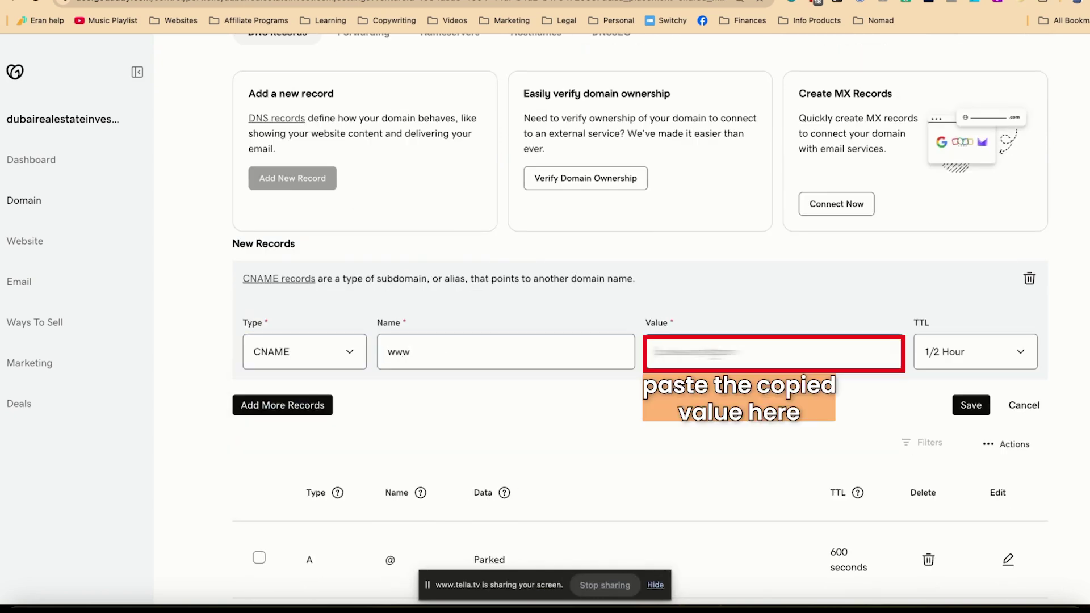
{"action": "key", "text": "super+v"}
{"action": "left_click", "coordinate": [970, 404]}
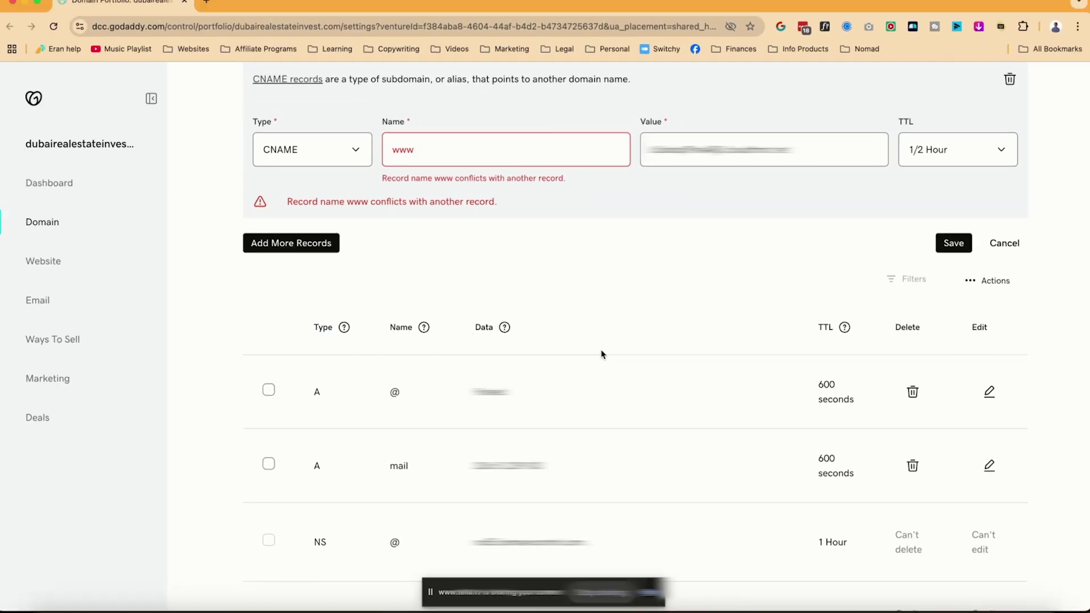
Update the existing www CNAME record with the copied value and save it
{"action": "scroll", "coordinate": [626, 358], "scroll_direction": "down", "scroll_amount": 5}
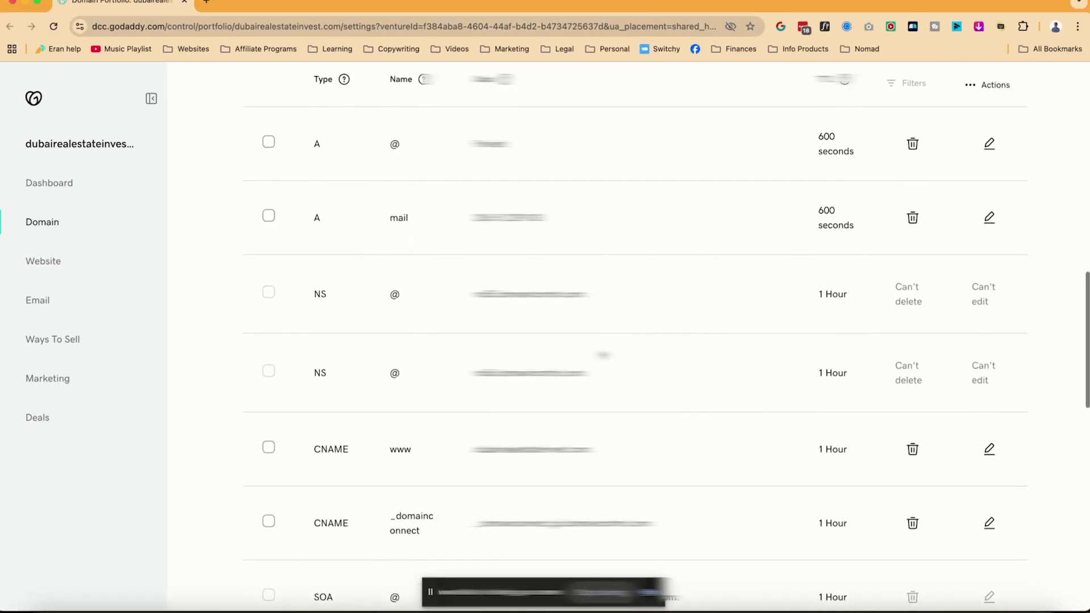
{"action": "scroll", "coordinate": [366, 399], "scroll_direction": "down", "scroll_amount": 2}
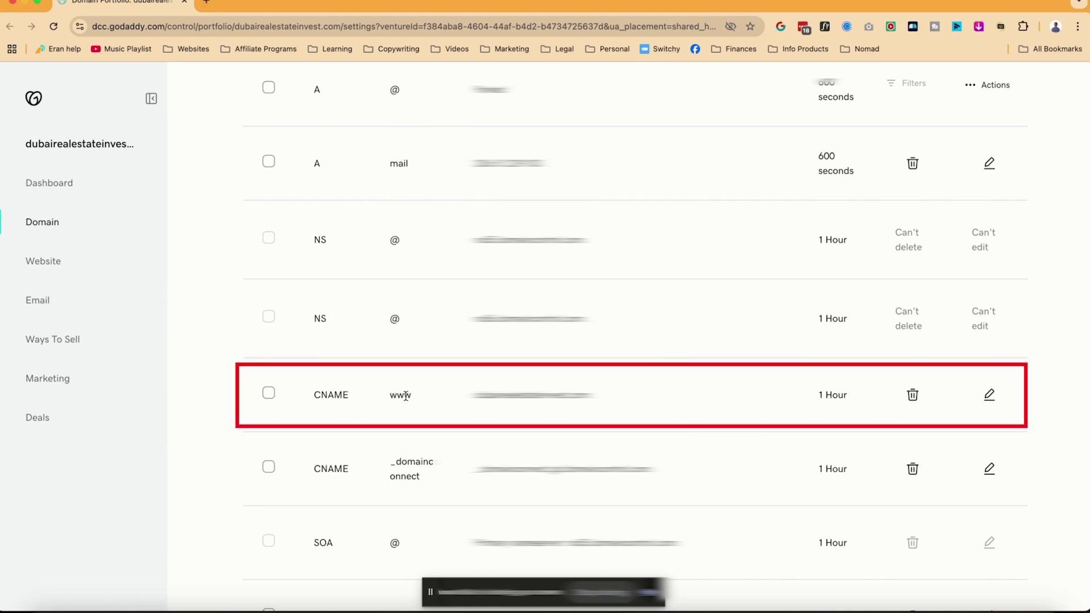
{"action": "left_click", "coordinate": [990, 395]}
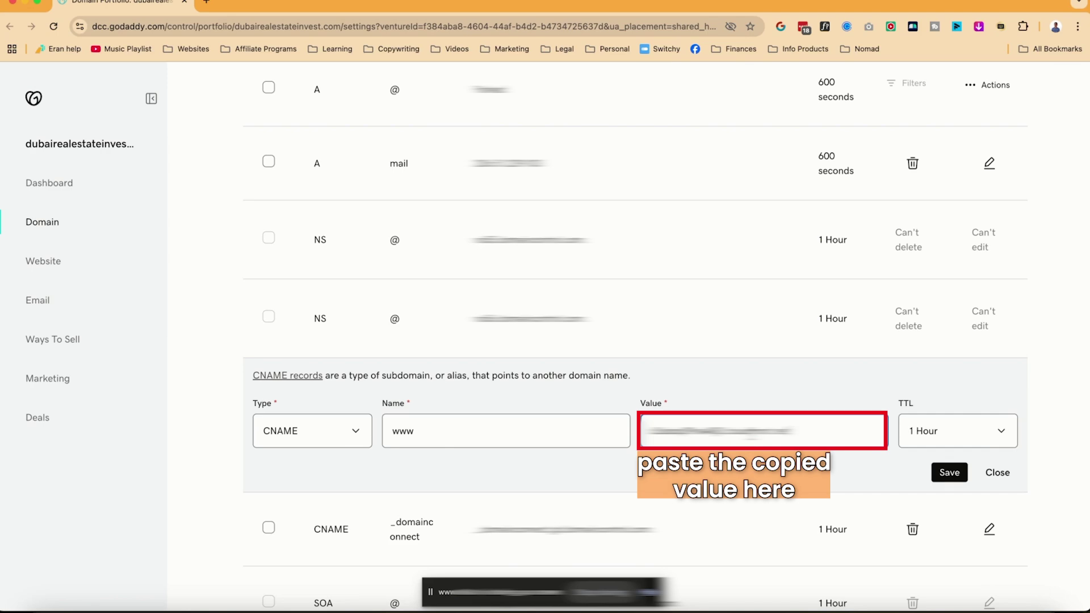
{"action": "left_click", "coordinate": [949, 473]}
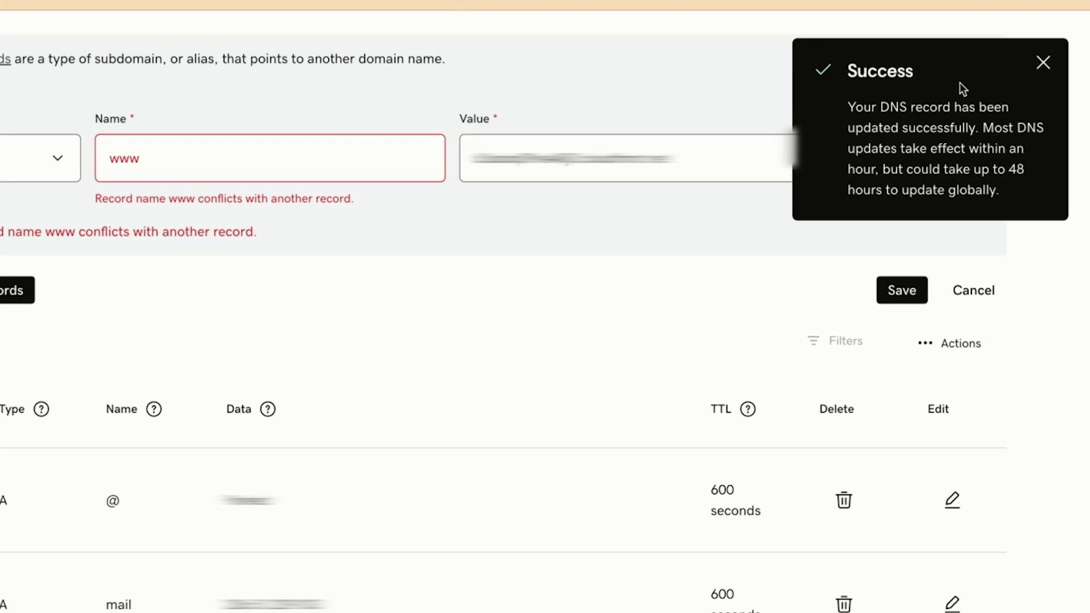
{"action": "left_click", "coordinate": [1045, 63]}
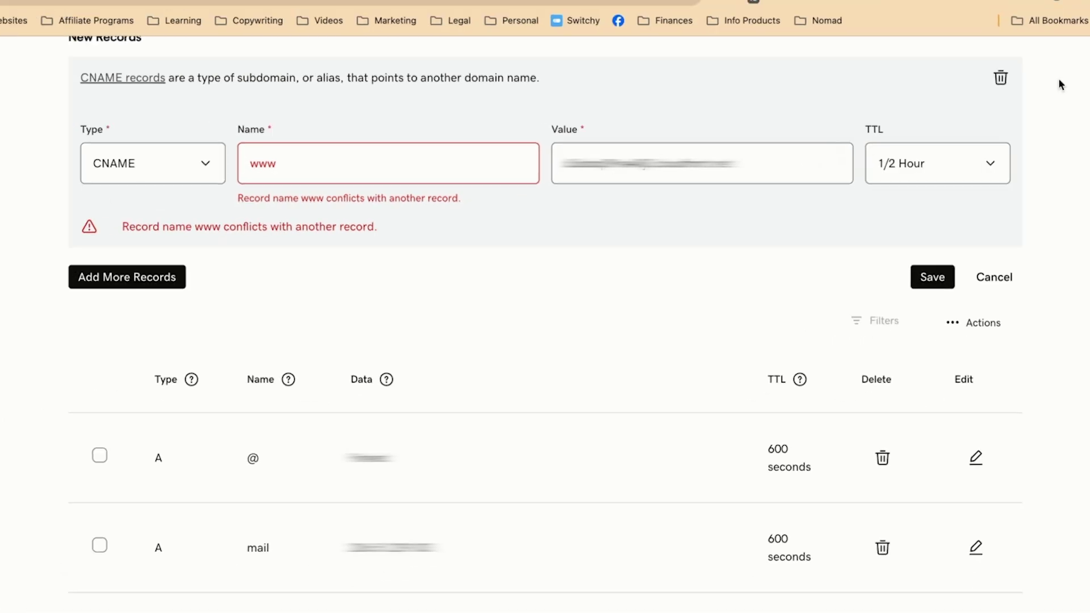
{"action": "key", "text": "ctrl+Left"}
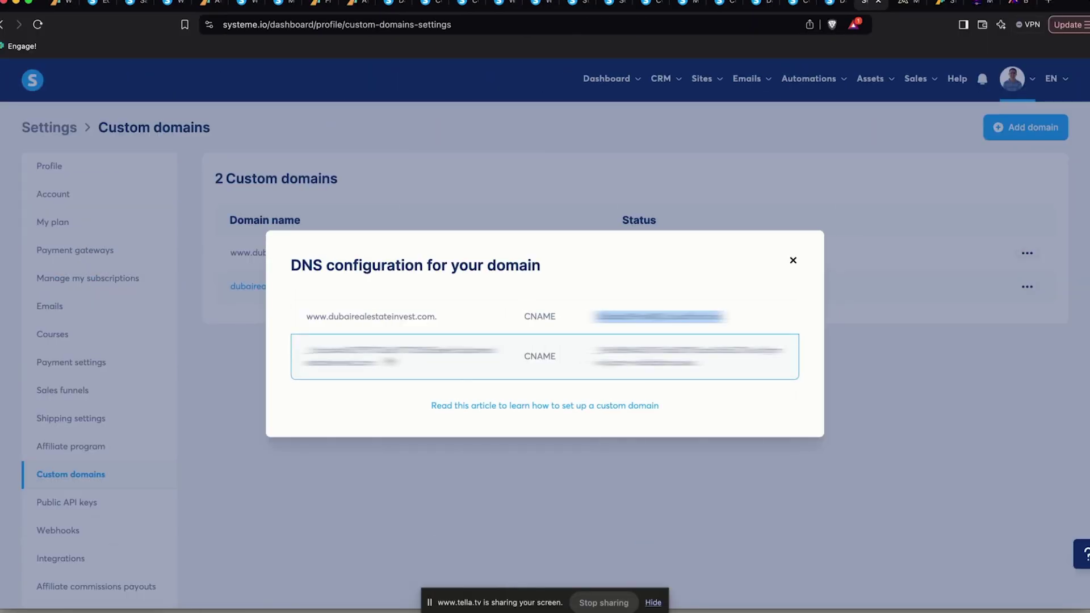
Fill the new CNAME record with Systeme.io's second entry name and target, then save it
{"action": "left_click_drag", "start_coordinate": [456, 350], "coordinate": [296, 348]}
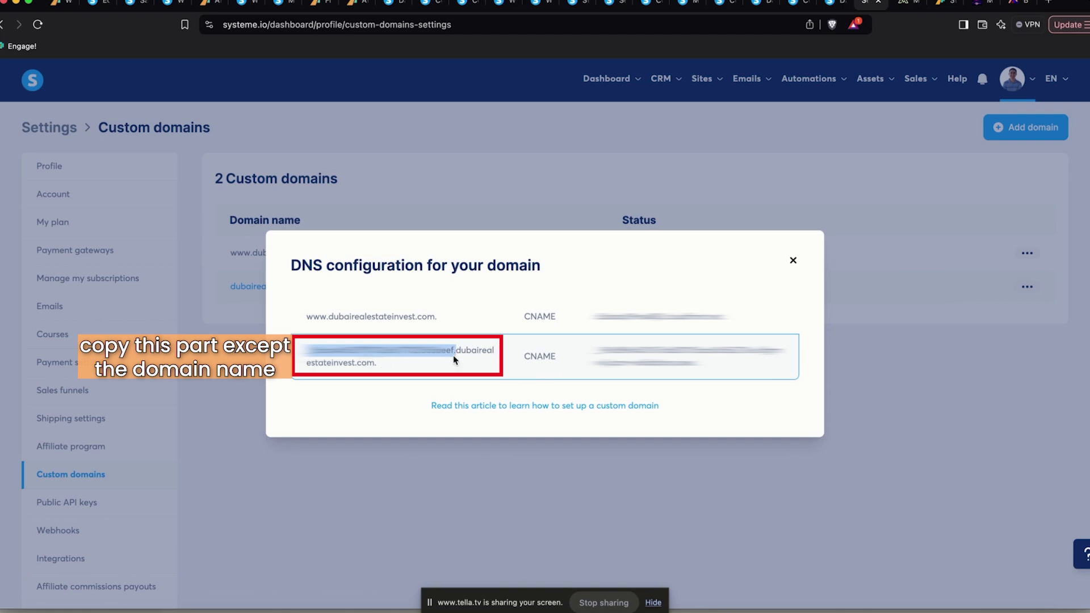
{"action": "key", "text": "ctrl+Right"}
{"action": "key", "text": "super+v"}
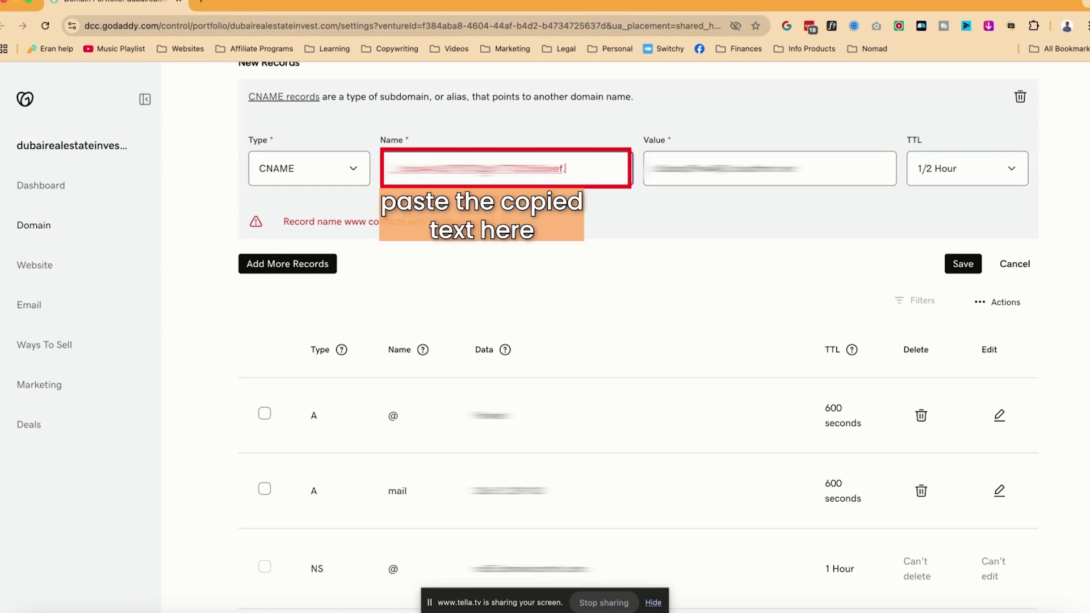
{"action": "key", "text": "BackSpace"}
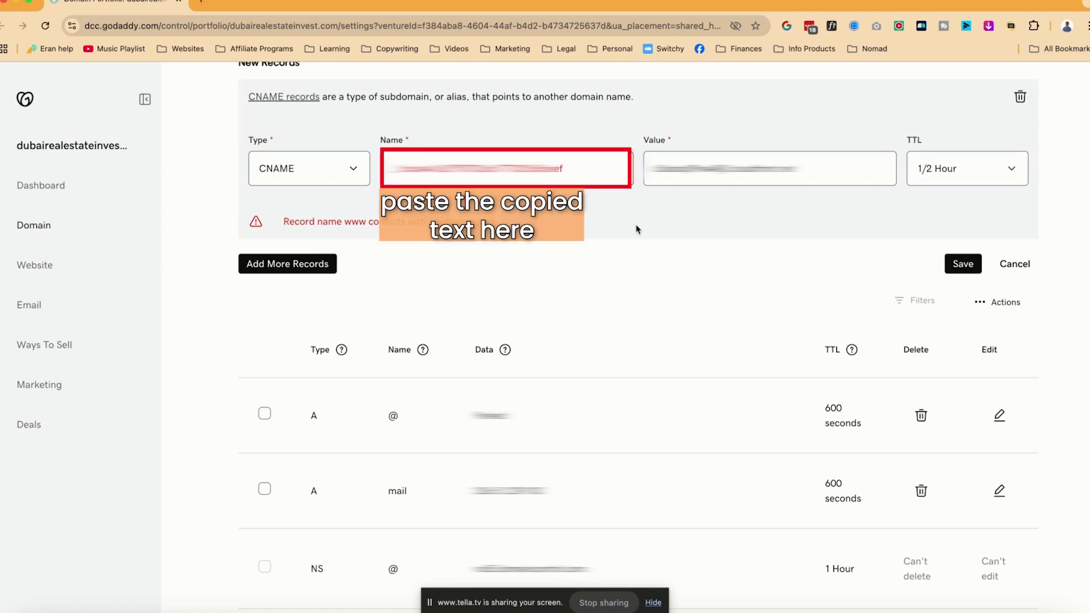
{"action": "key", "text": "ctrl+Left"}
{"action": "left_click_drag", "start_coordinate": [593, 351], "coordinate": [711, 372]}
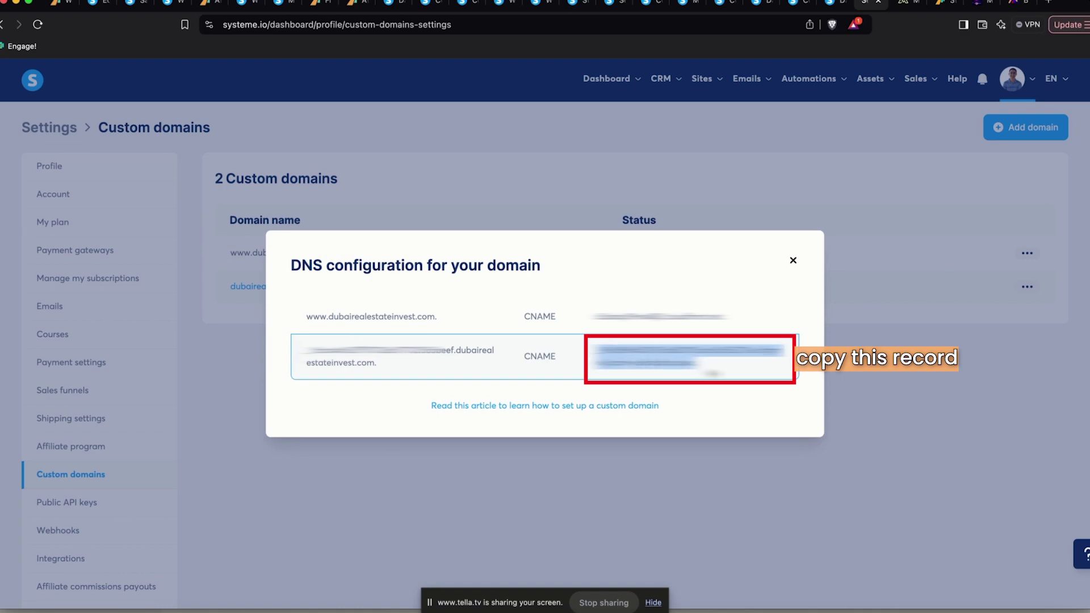
{"action": "key", "text": "ctrl+Left"}
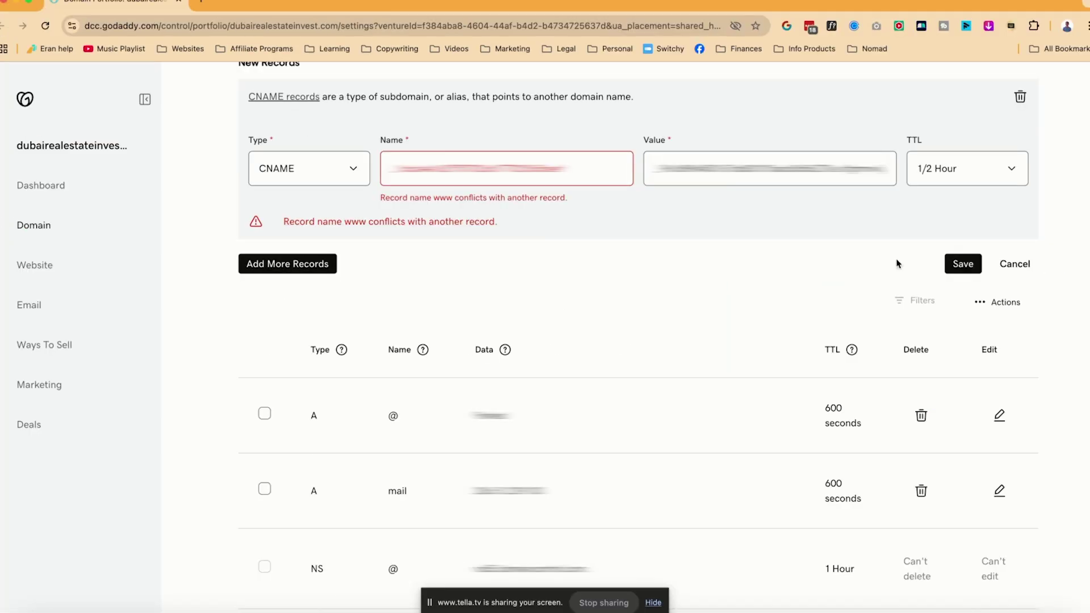
{"action": "left_click", "coordinate": [971, 267]}
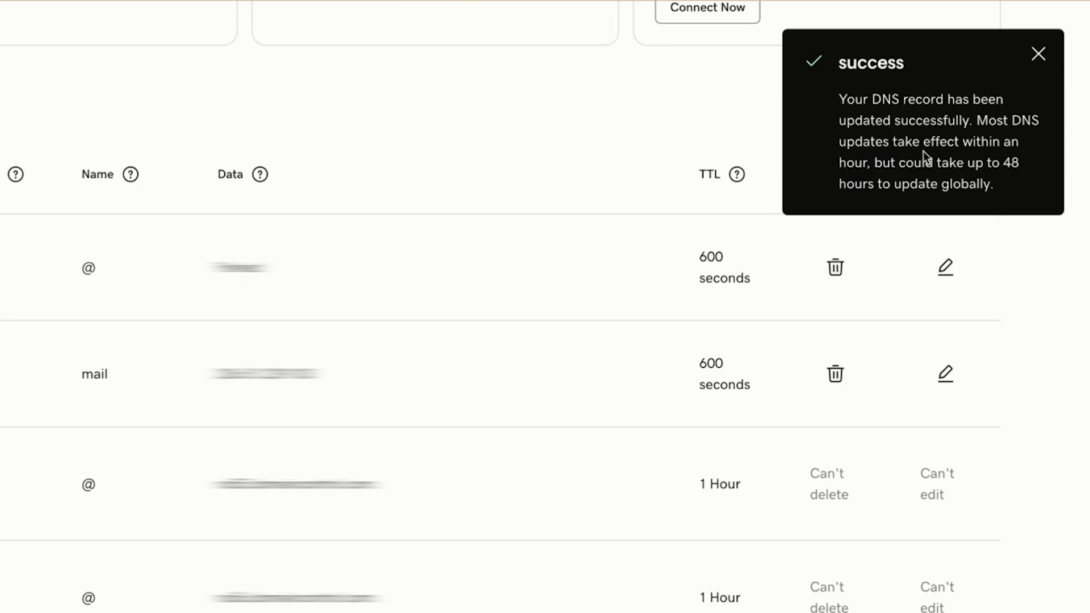
Remove the A @ record pointing to Parked and confirm Delete Record
{"action": "scroll", "coordinate": [485, 397], "scroll_direction": "down", "scroll_amount": 5}
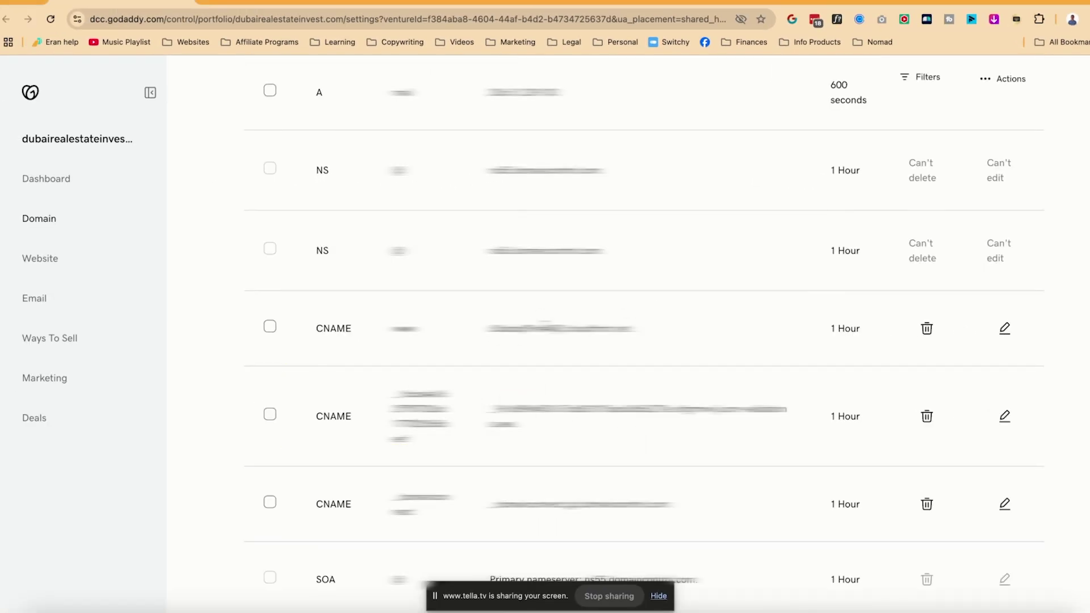
{"action": "scroll", "coordinate": [625, 341], "scroll_direction": "up", "scroll_amount": 2}
{"action": "scroll", "coordinate": [535, 327], "scroll_direction": "up", "scroll_amount": 4}
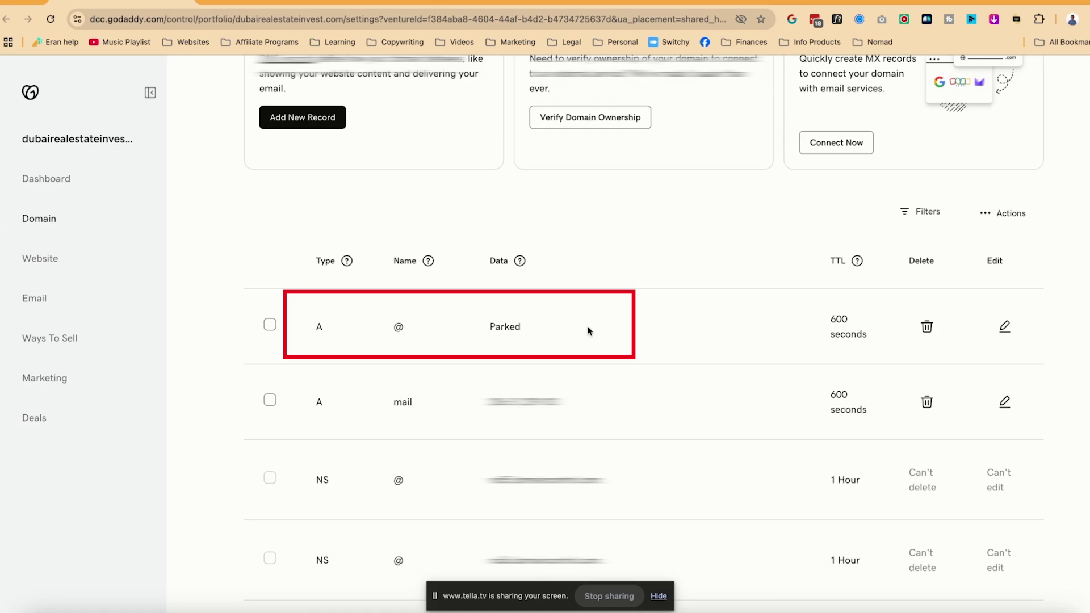
{"action": "left_click", "coordinate": [932, 331]}
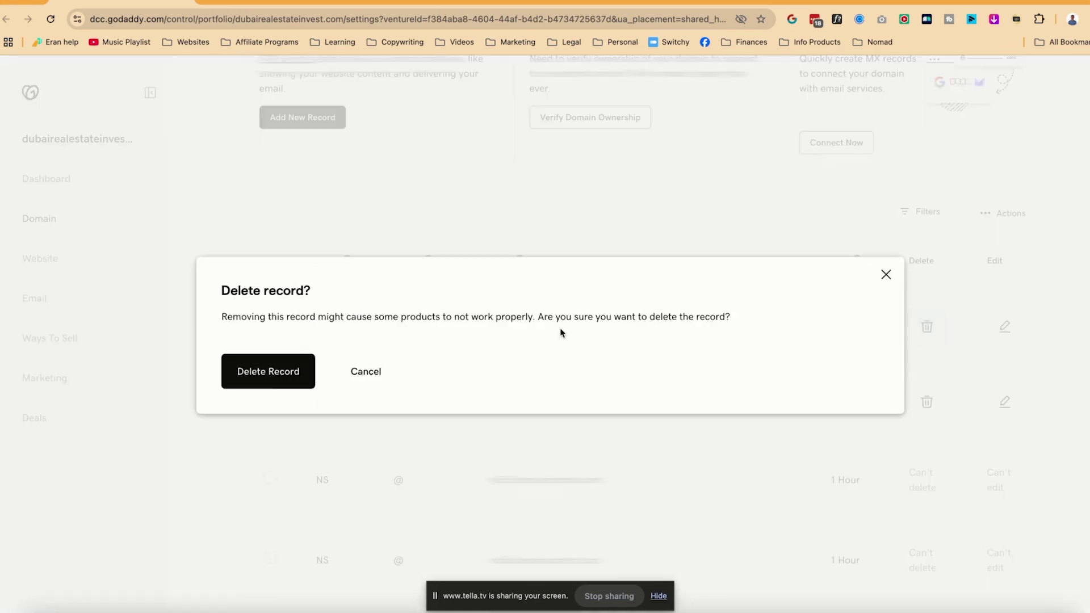
{"action": "left_click", "coordinate": [273, 378]}
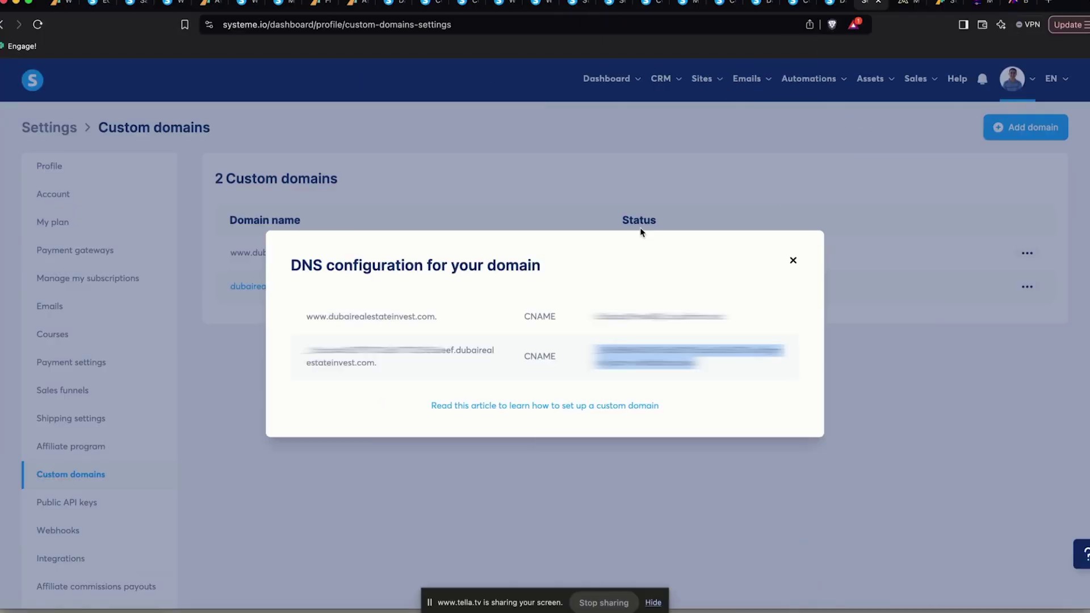
{"action": "left_click", "coordinate": [791, 259]}
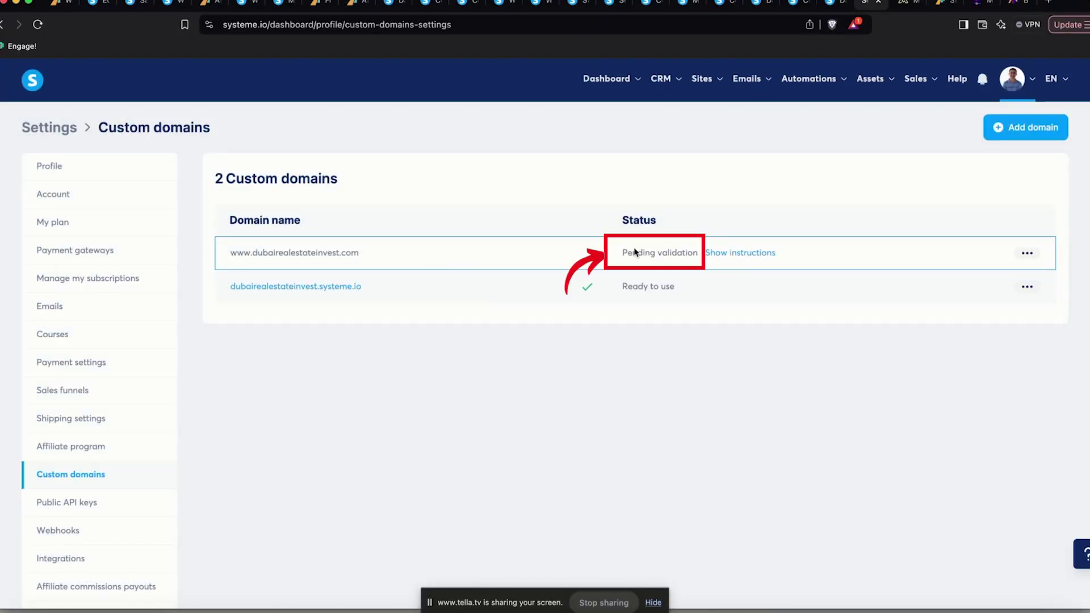
{"action": "left_click", "coordinate": [755, 253]}
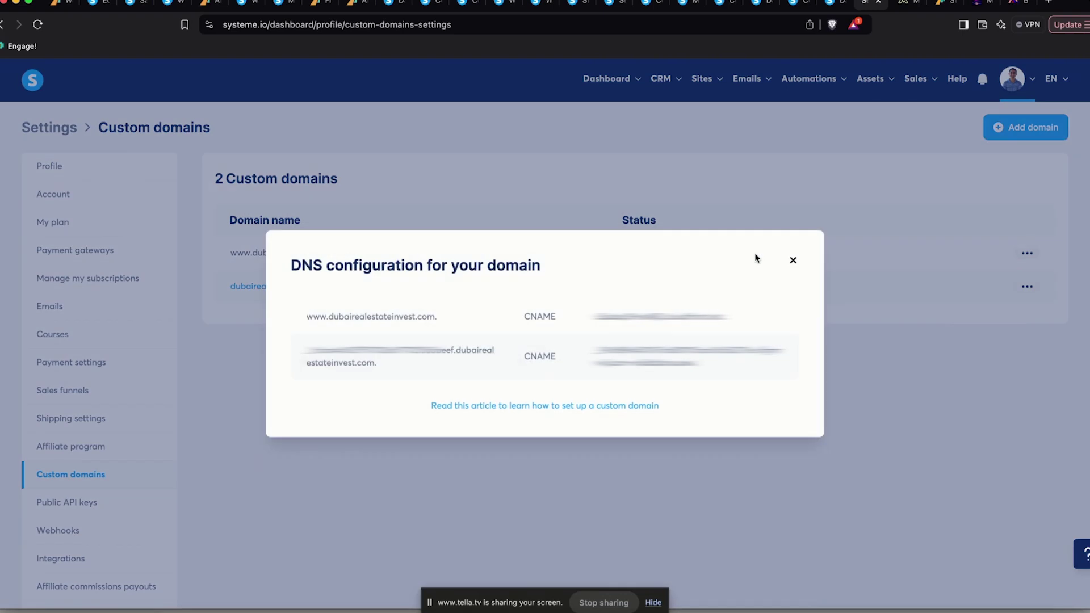
{"action": "left_click", "coordinate": [882, 410]}
{"action": "left_click", "coordinate": [1028, 253]}
{"action": "left_click", "coordinate": [1027, 254]}
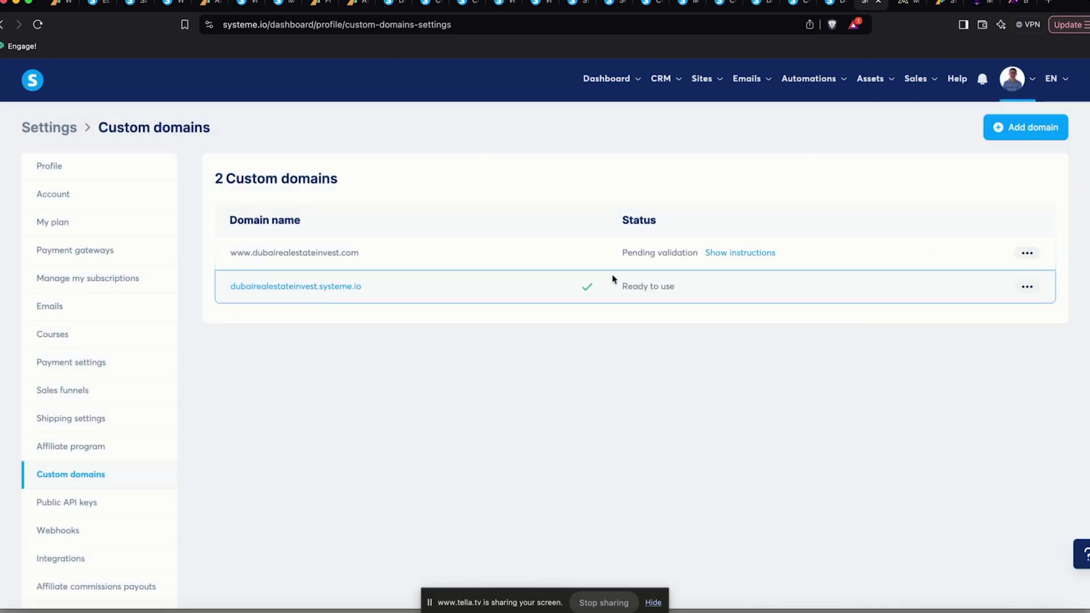
{"action": "left_click_drag", "start_coordinate": [362, 260], "coordinate": [213, 257]}
{"action": "key", "text": "ctrl+c"}
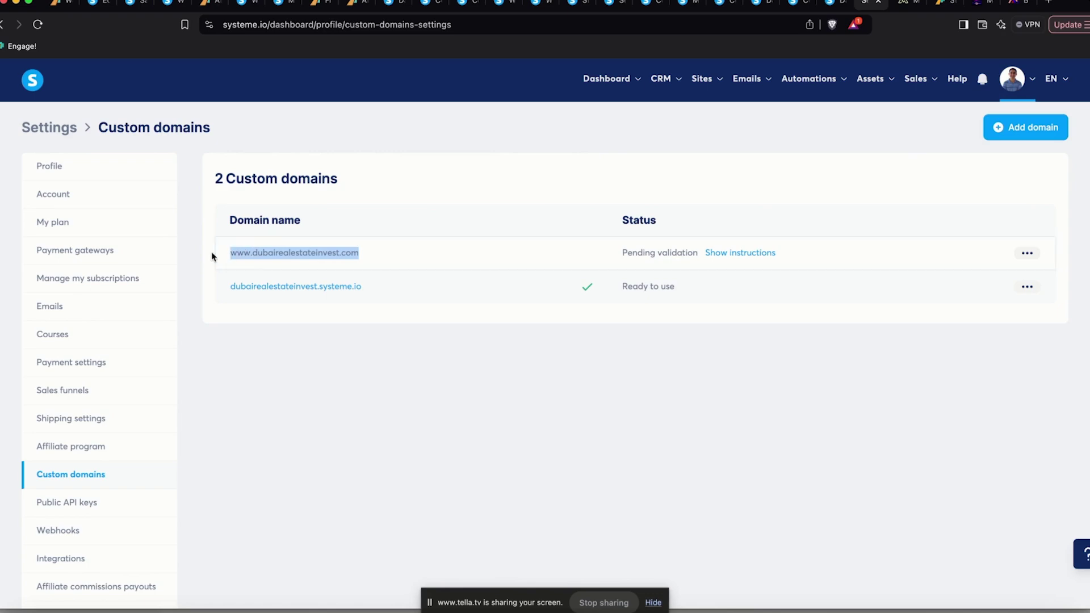
{"action": "left_click", "coordinate": [1051, 3]}
Load the pasted dubairealestateinvest.com address, see the 403 error, and close that tab
{"action": "key", "text": "ctrl+v"}
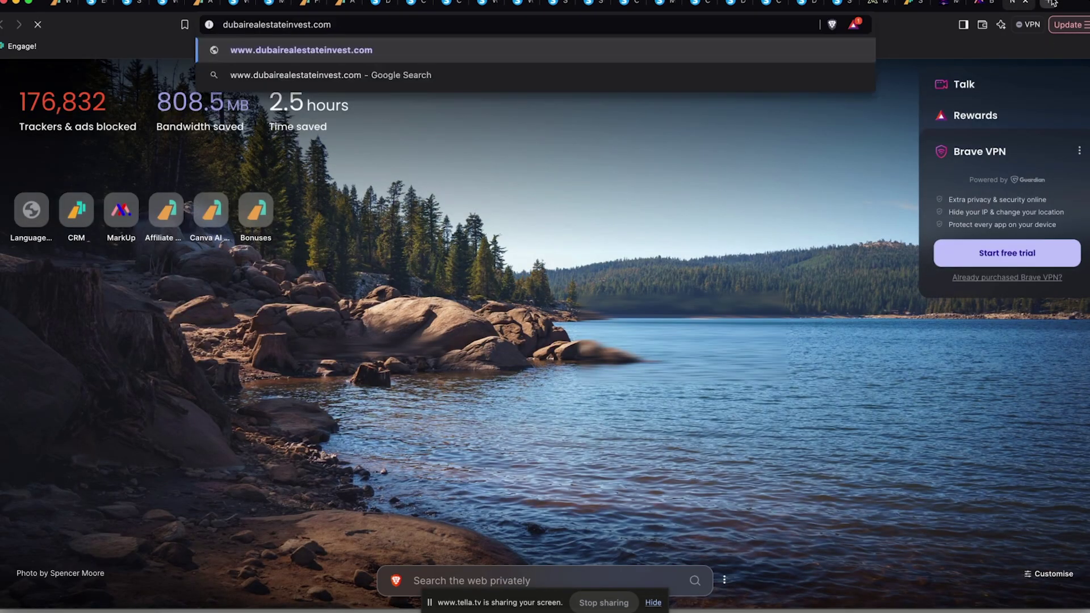
{"action": "key", "text": "Return"}
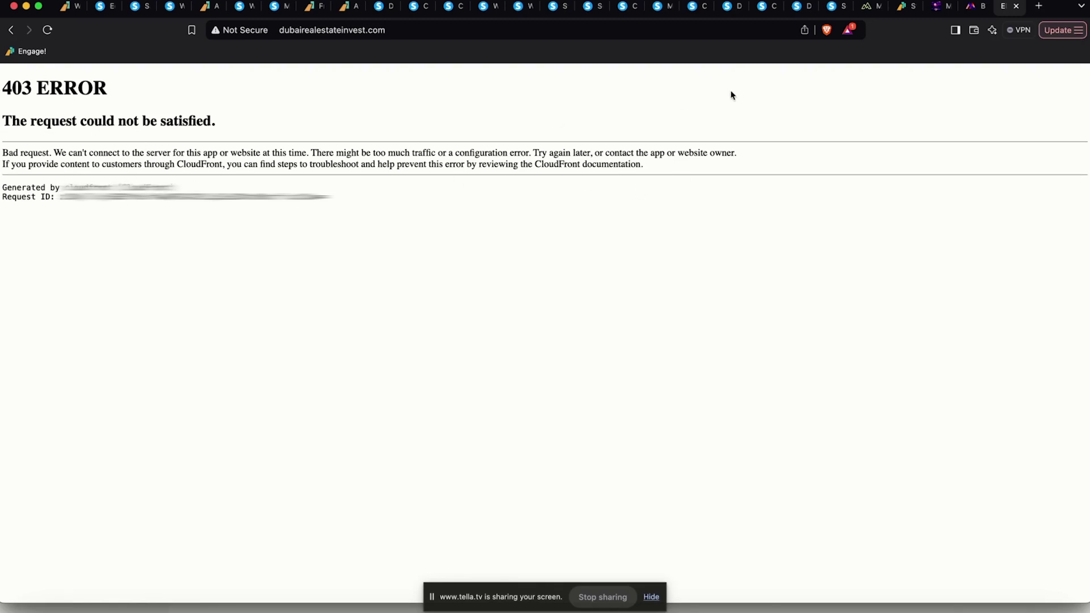
{"action": "left_click", "coordinate": [1016, 6]}
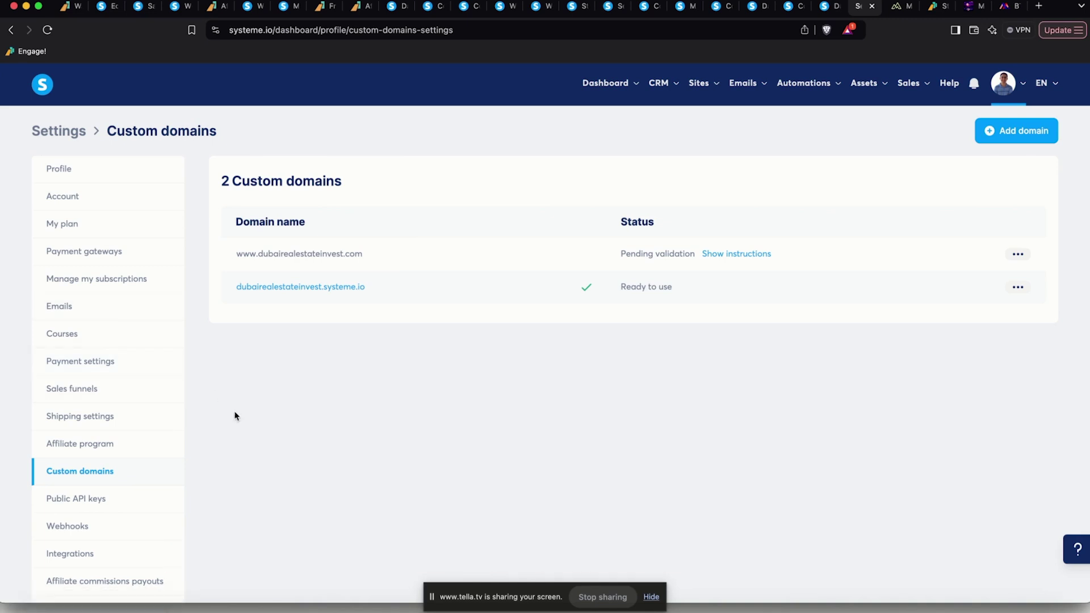
Open the Emails settings and scroll to the Domains section to authenticate the sending domain
{"action": "left_click", "coordinate": [94, 313]}
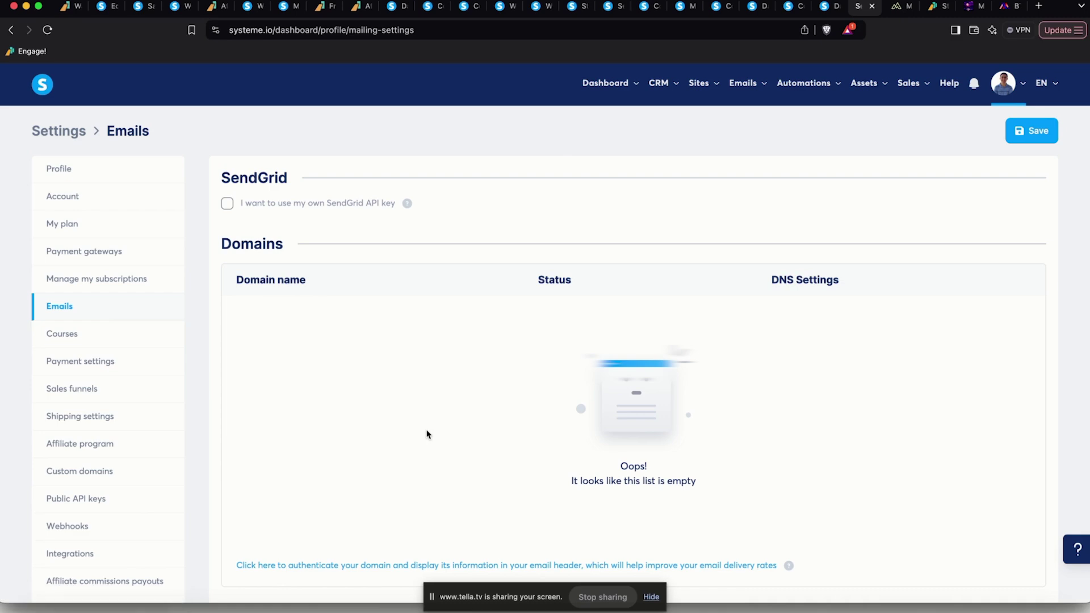
{"action": "scroll", "coordinate": [427, 435], "scroll_direction": "down", "scroll_amount": 5}
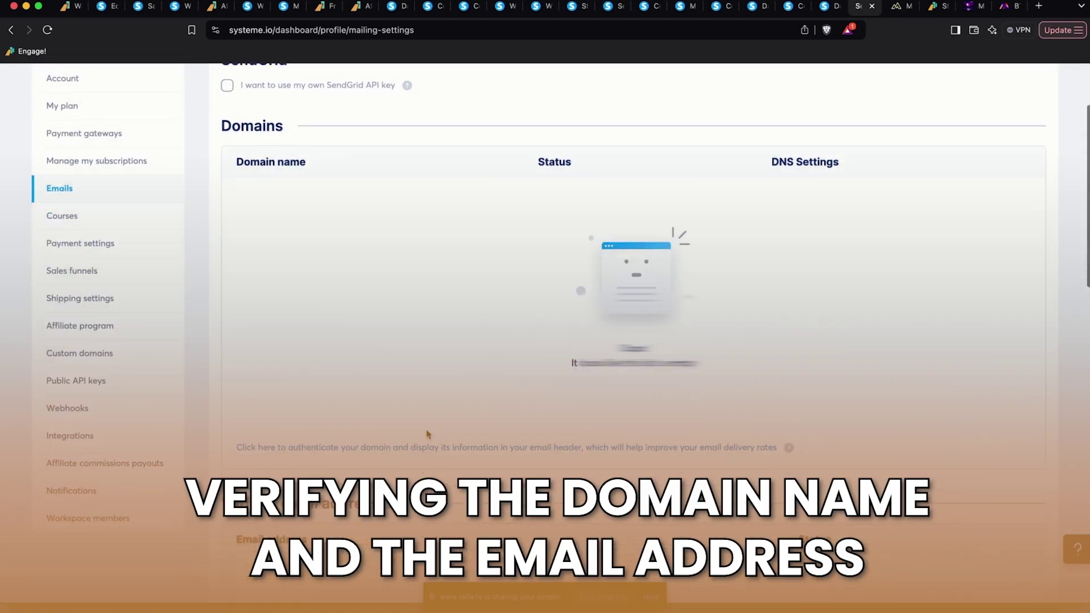
{"action": "scroll", "coordinate": [427, 435], "scroll_direction": "up", "scroll_amount": 1}
{"action": "scroll", "coordinate": [427, 434], "scroll_direction": "down", "scroll_amount": 2}
{"action": "scroll", "coordinate": [427, 434], "scroll_direction": "up", "scroll_amount": 5}
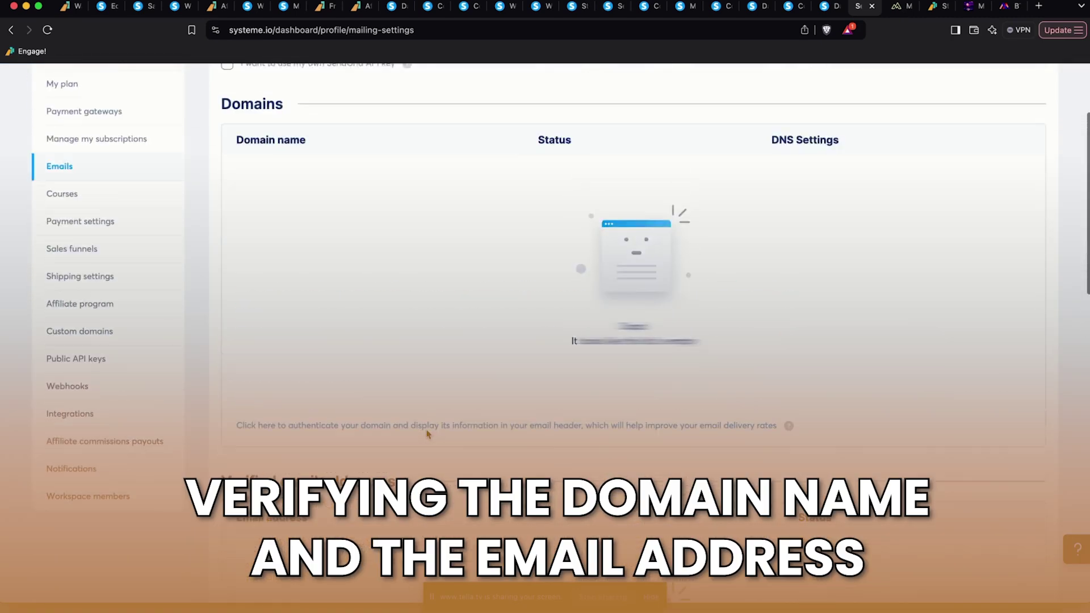
{"action": "scroll", "coordinate": [619, 407], "scroll_direction": "up", "scroll_amount": 1}
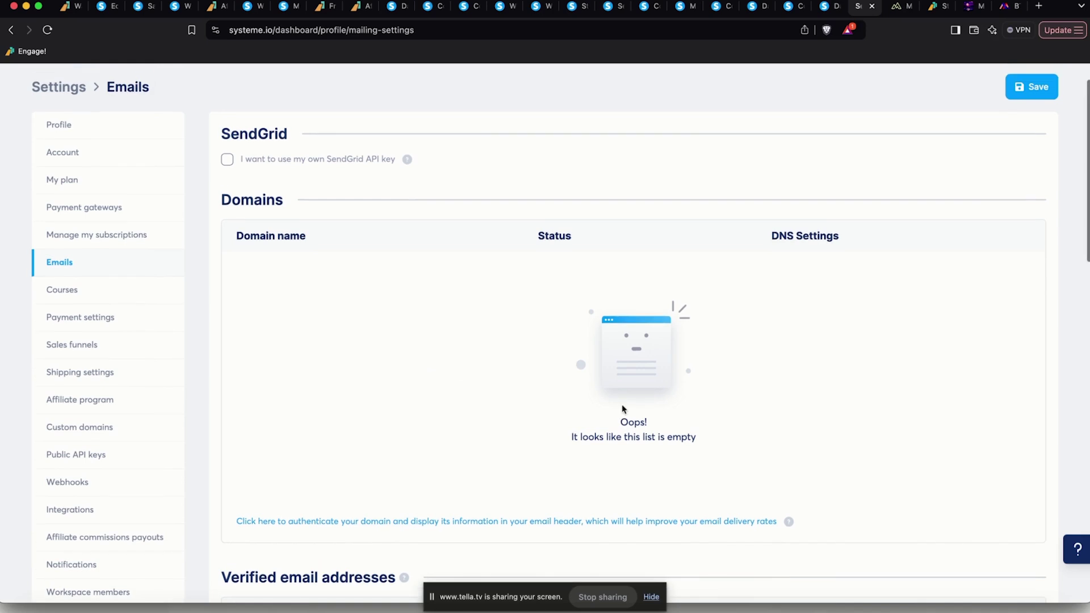
{"action": "scroll", "coordinate": [623, 409], "scroll_direction": "down", "scroll_amount": 7}
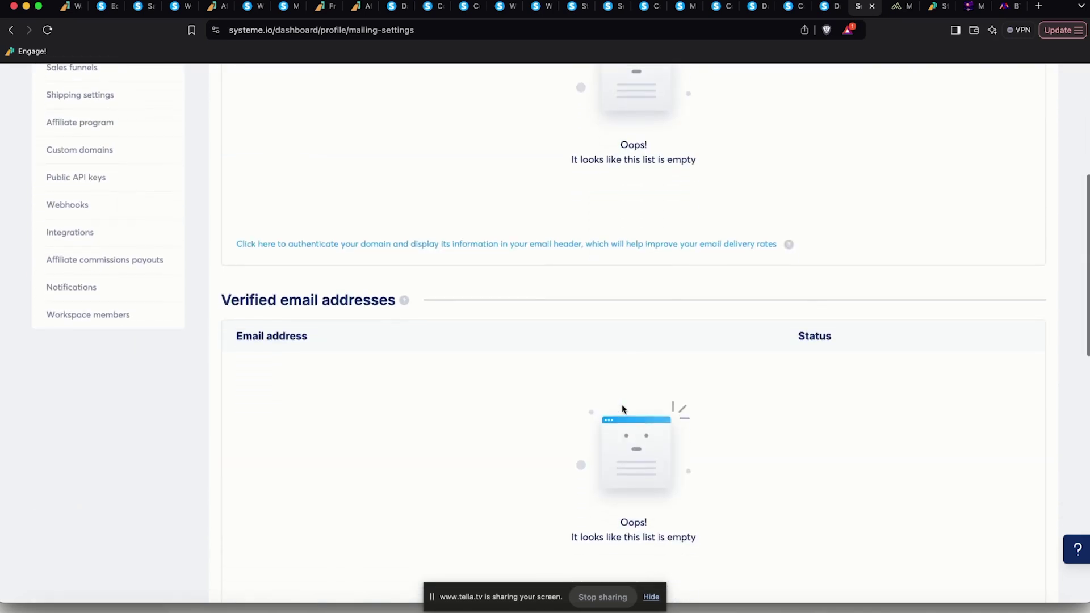
{"action": "scroll", "coordinate": [623, 409], "scroll_direction": "up", "scroll_amount": 2}
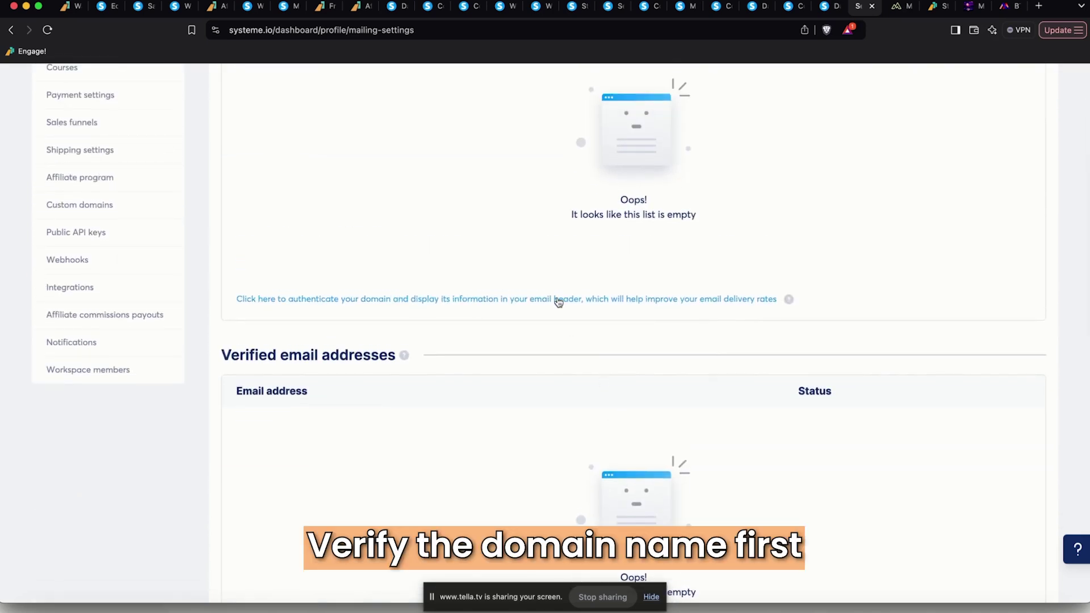
{"action": "scroll", "coordinate": [559, 302], "scroll_direction": "up", "scroll_amount": 3}
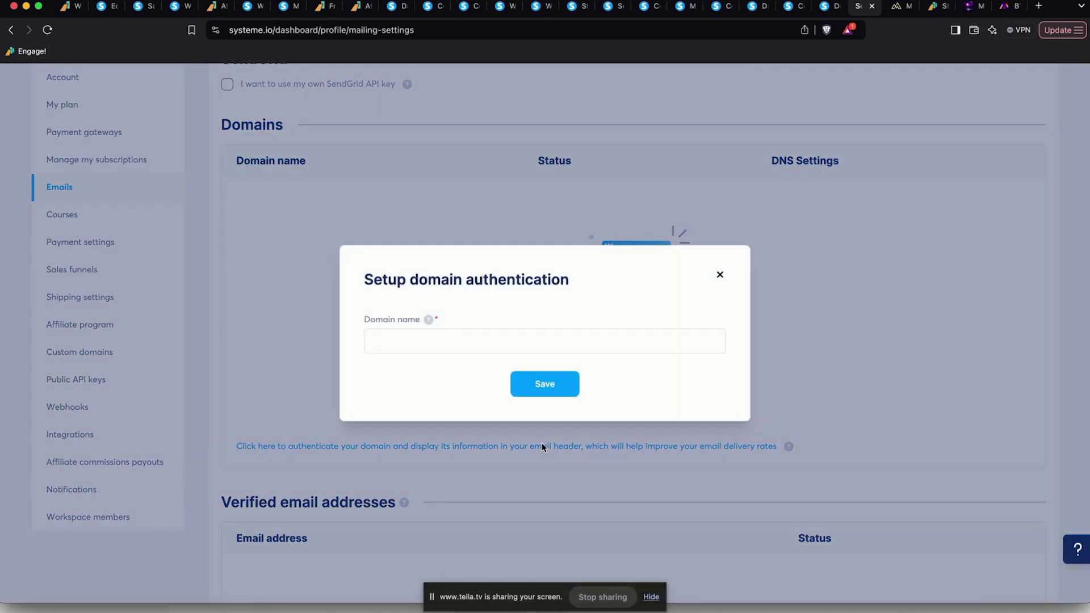
{"action": "left_click", "coordinate": [476, 341]}
{"action": "type", "text": "www.dubairealestateinvest.com"}
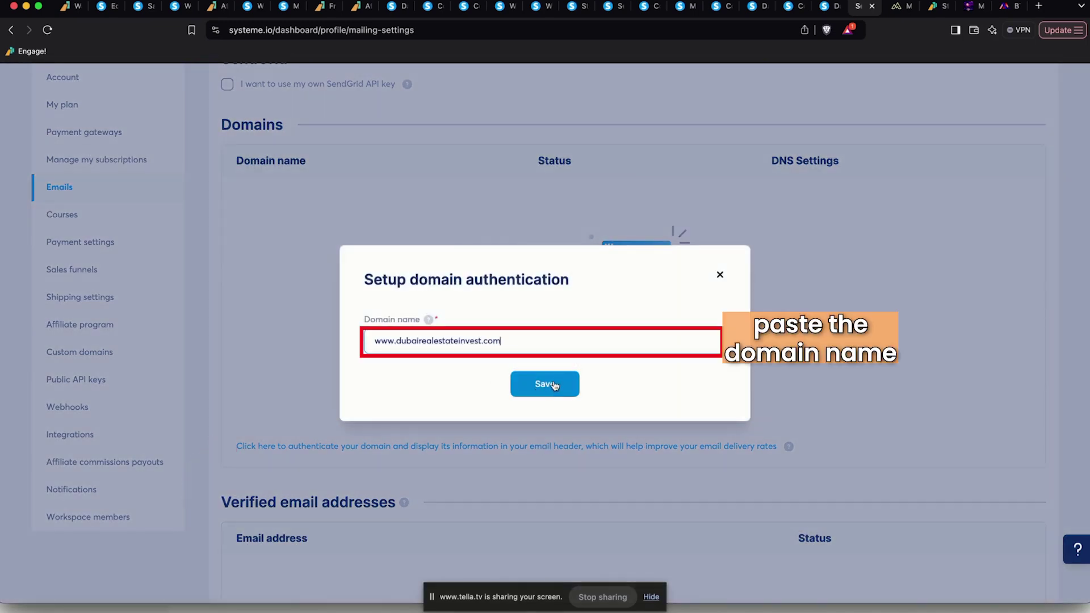
{"action": "left_click", "coordinate": [555, 385]}
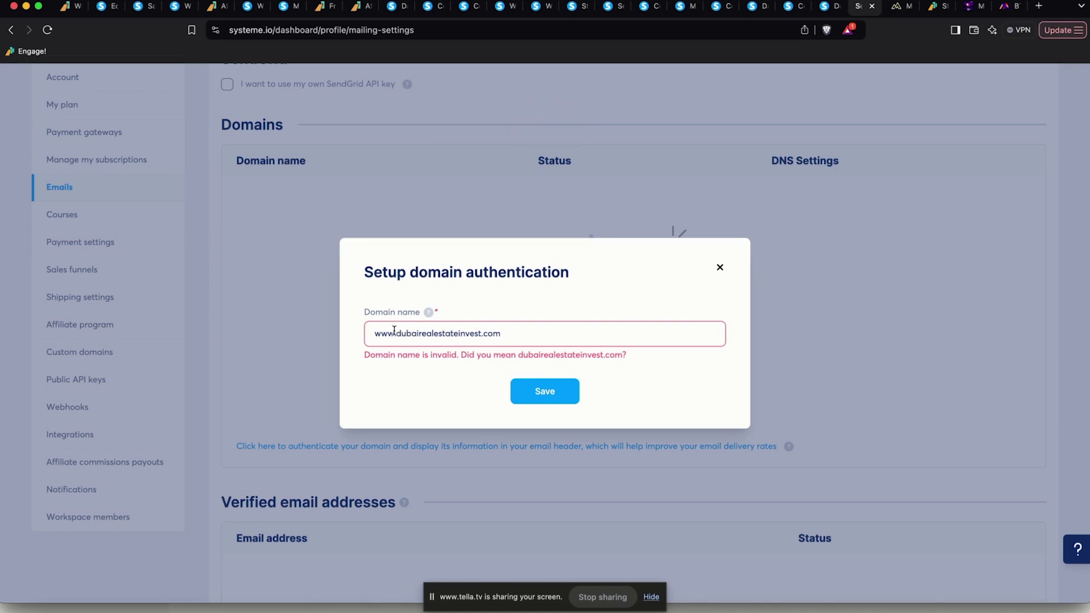
{"action": "left_click", "coordinate": [394, 330]}
{"action": "left_click_drag", "start_coordinate": [394, 331], "coordinate": [373, 331]}
{"action": "key", "text": "BackSpace"}
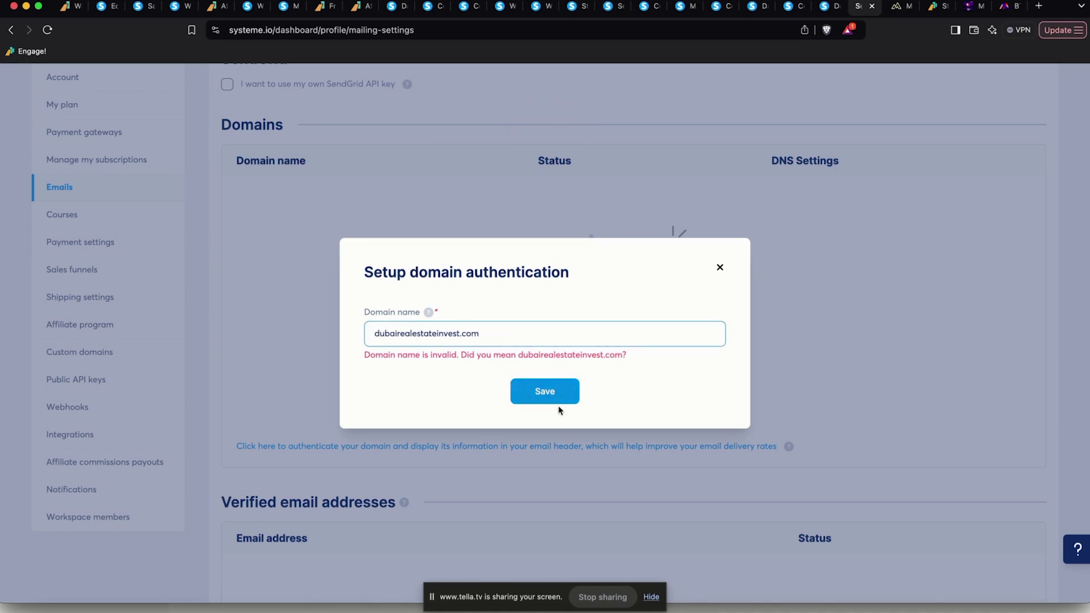
{"action": "left_click", "coordinate": [557, 397]}
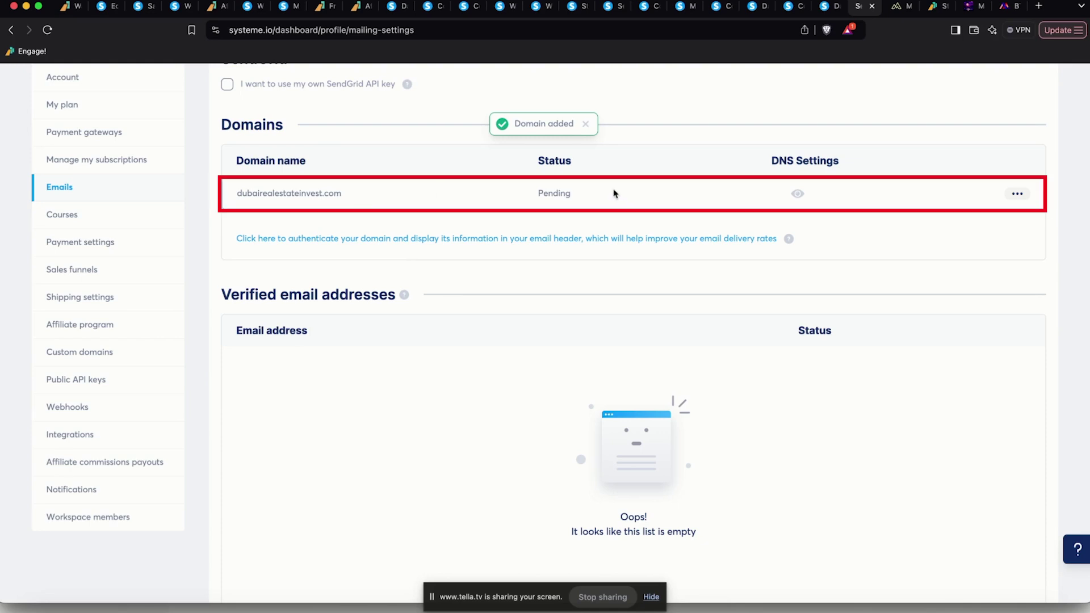
{"action": "left_click", "coordinate": [797, 194]}
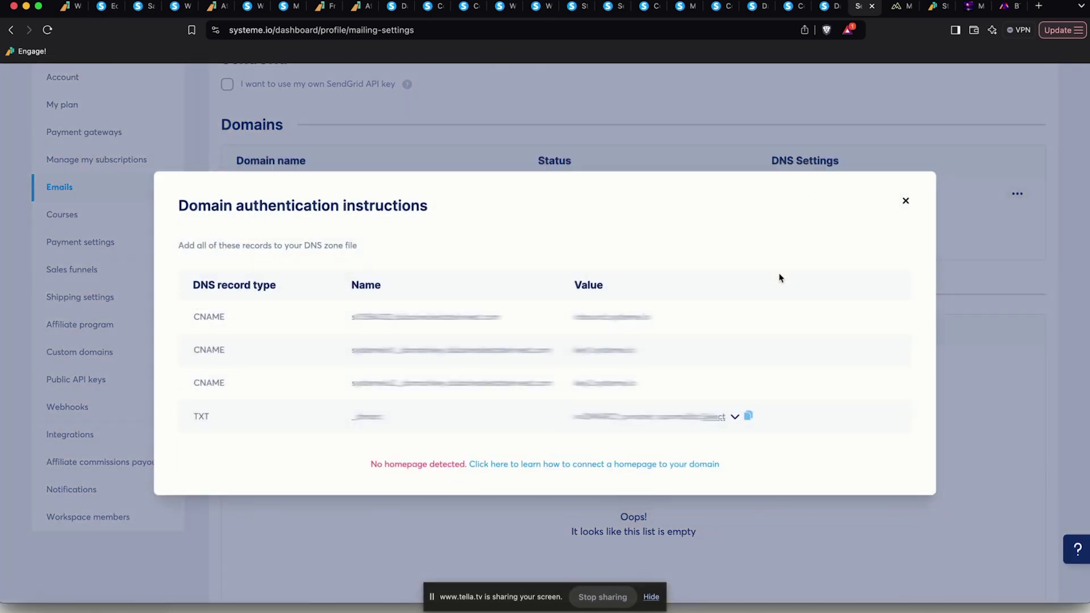
Add Systeme.io's first CNAME record in GoDaddy with its copied name and value, and save it
{"action": "key", "text": "super+Tab"}
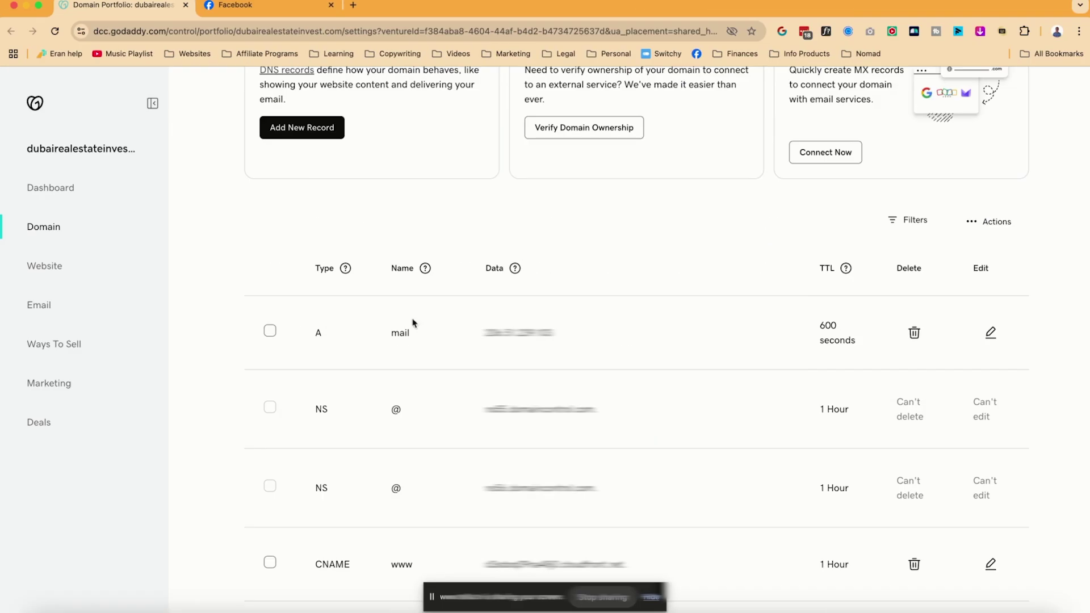
{"action": "scroll", "coordinate": [754, 380], "scroll_direction": "up", "scroll_amount": 2}
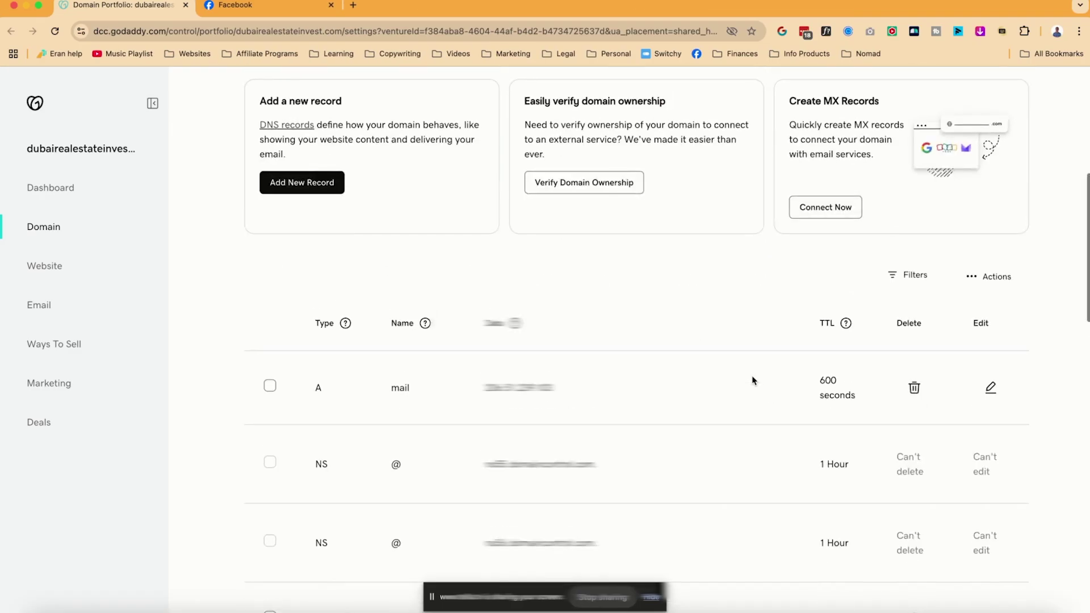
{"action": "left_click", "coordinate": [314, 182]}
{"action": "left_click", "coordinate": [335, 349]}
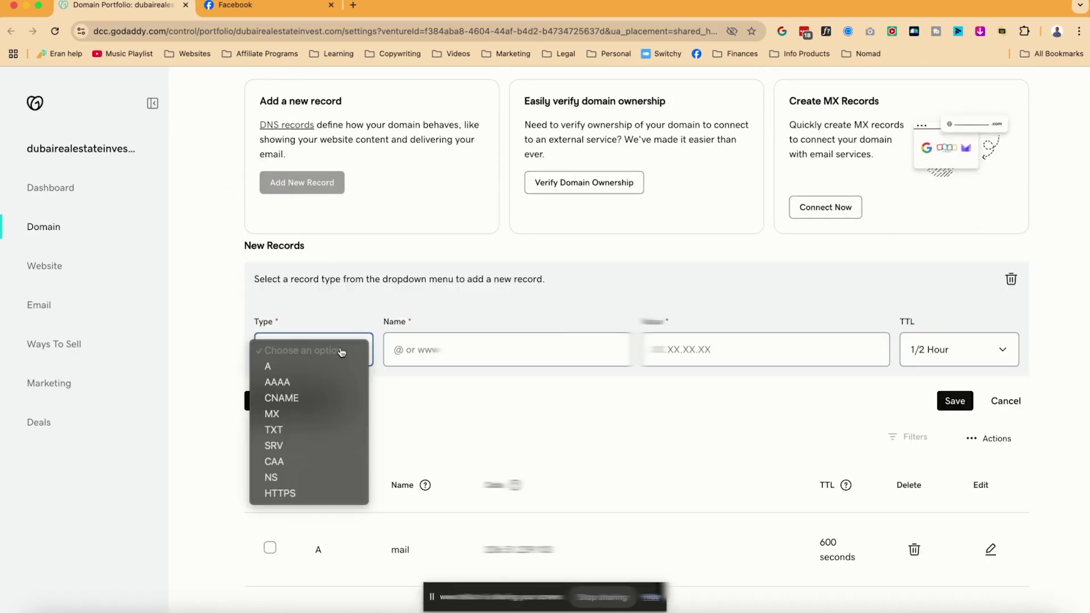
{"action": "left_click", "coordinate": [313, 400]}
{"action": "key", "text": "super+Tab"}
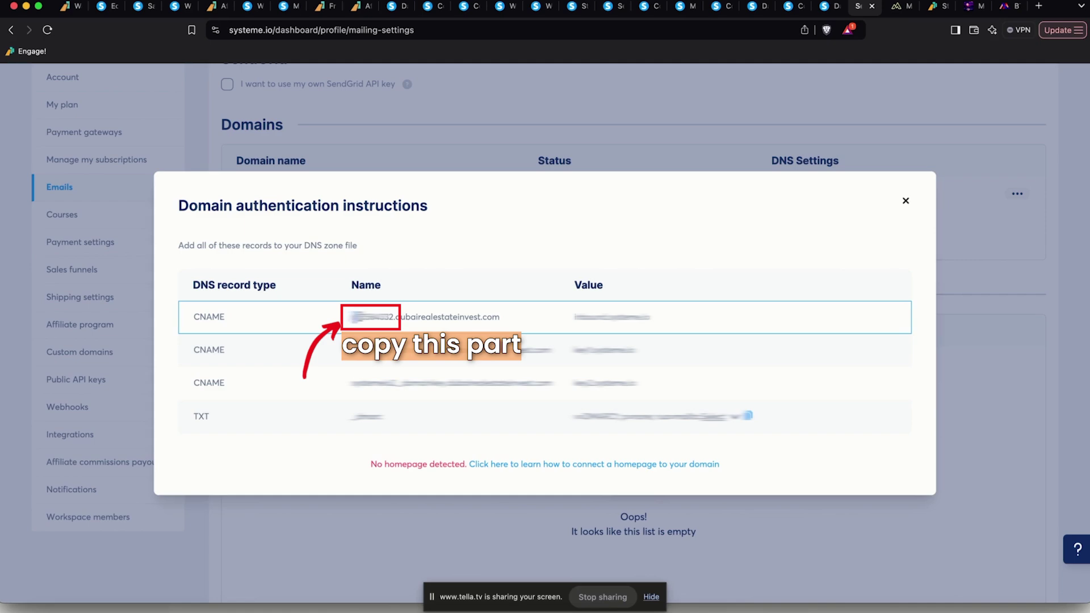
{"action": "left_click_drag", "start_coordinate": [384, 316], "coordinate": [396, 316]}
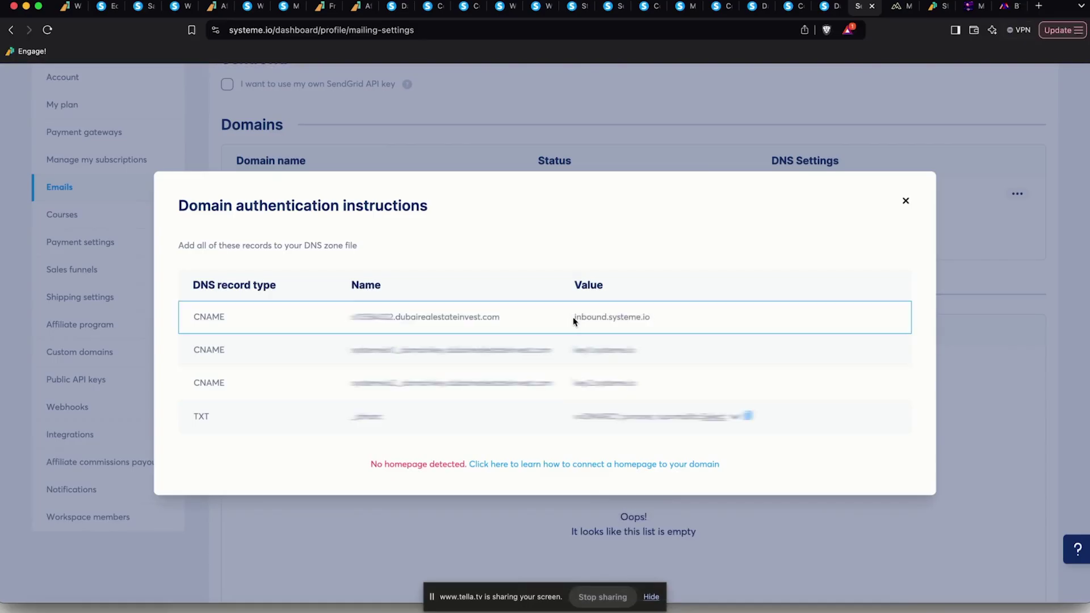
{"action": "left_click_drag", "start_coordinate": [573, 317], "coordinate": [693, 334]}
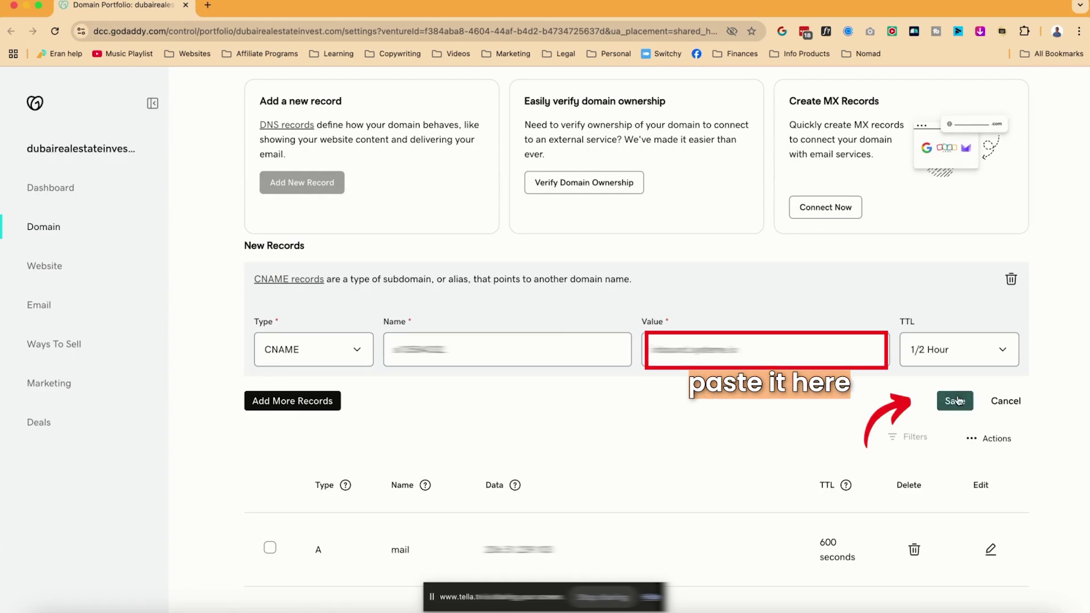
{"action": "left_click", "coordinate": [957, 397]}
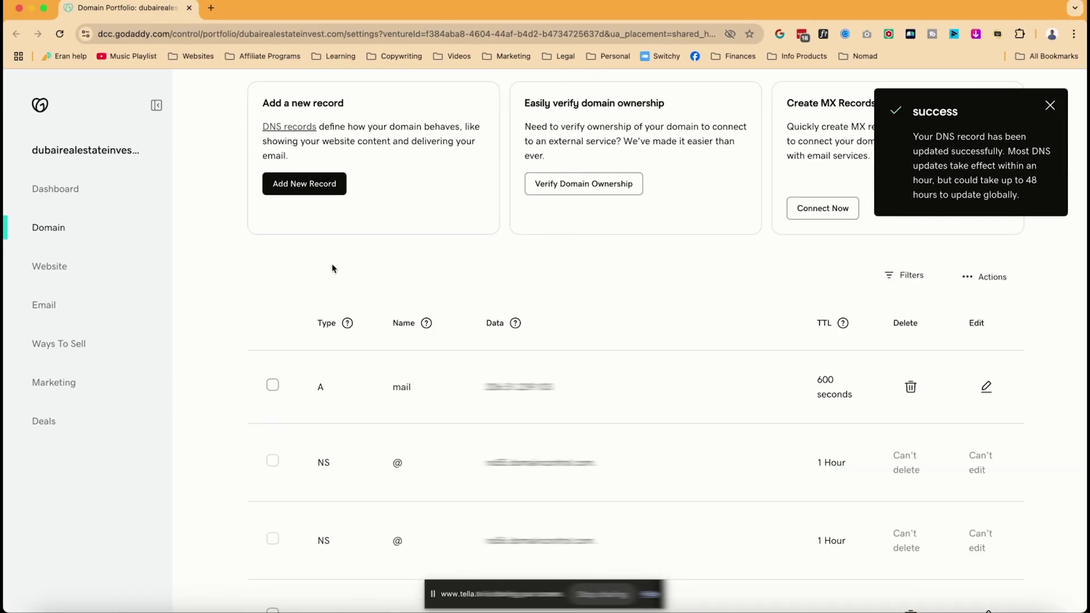
Start a second CNAME record in GoDaddy and fill in its name from Systeme.io
{"action": "left_click", "coordinate": [309, 185]}
{"action": "left_click", "coordinate": [329, 356]}
{"action": "left_click", "coordinate": [328, 397]}
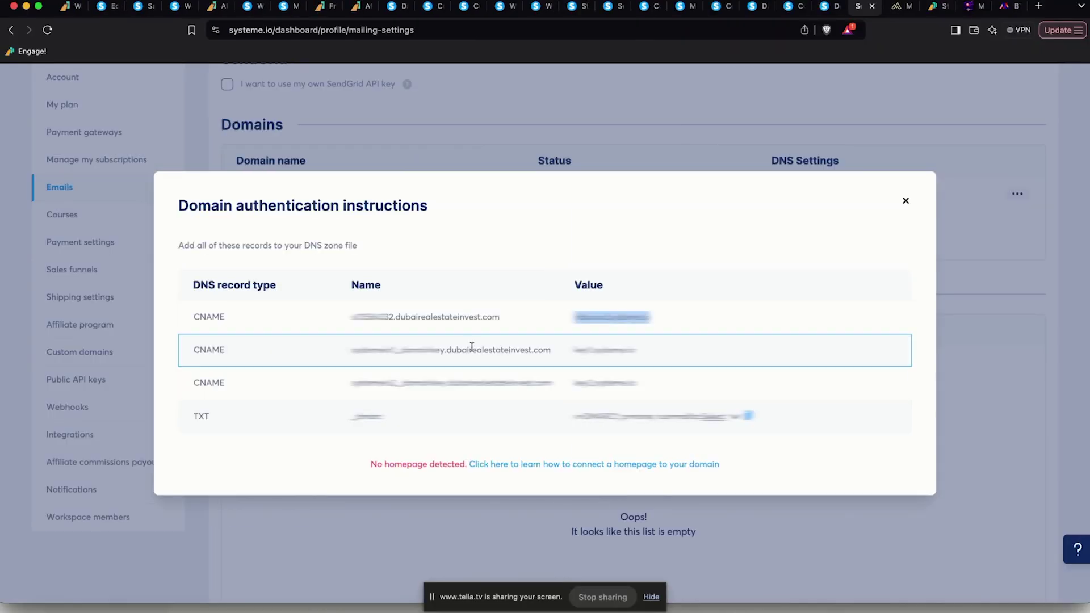
{"action": "left_click_drag", "start_coordinate": [353, 350], "coordinate": [446, 350]}
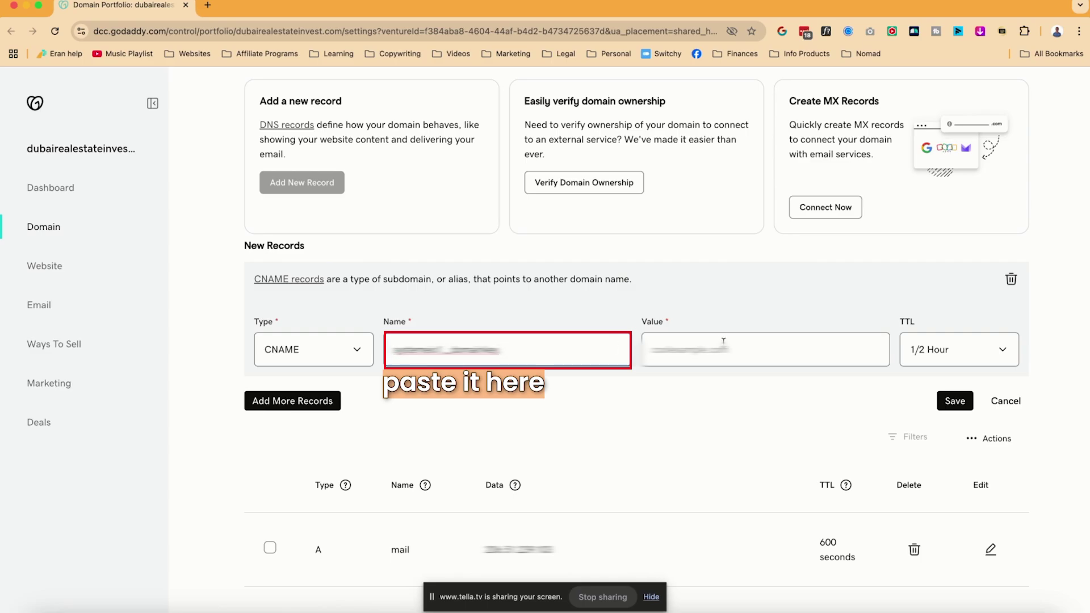
Paste the second CNAME's value, then add and save the third CNAME record with its name and value
{"action": "left_click", "coordinate": [724, 341]}
{"action": "key", "text": "super+v"}
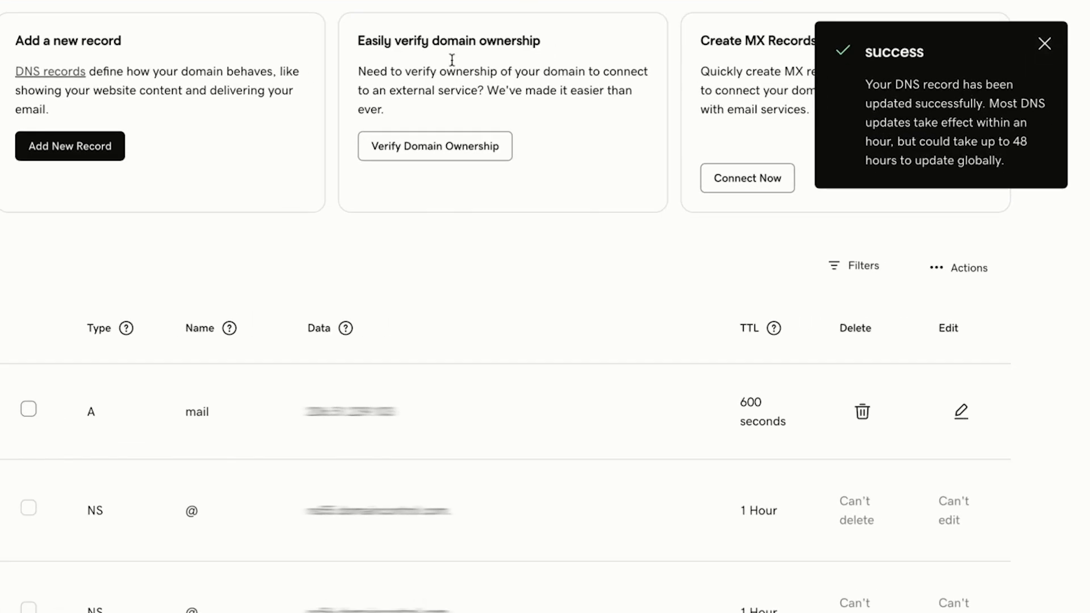
{"action": "left_click", "coordinate": [302, 182]}
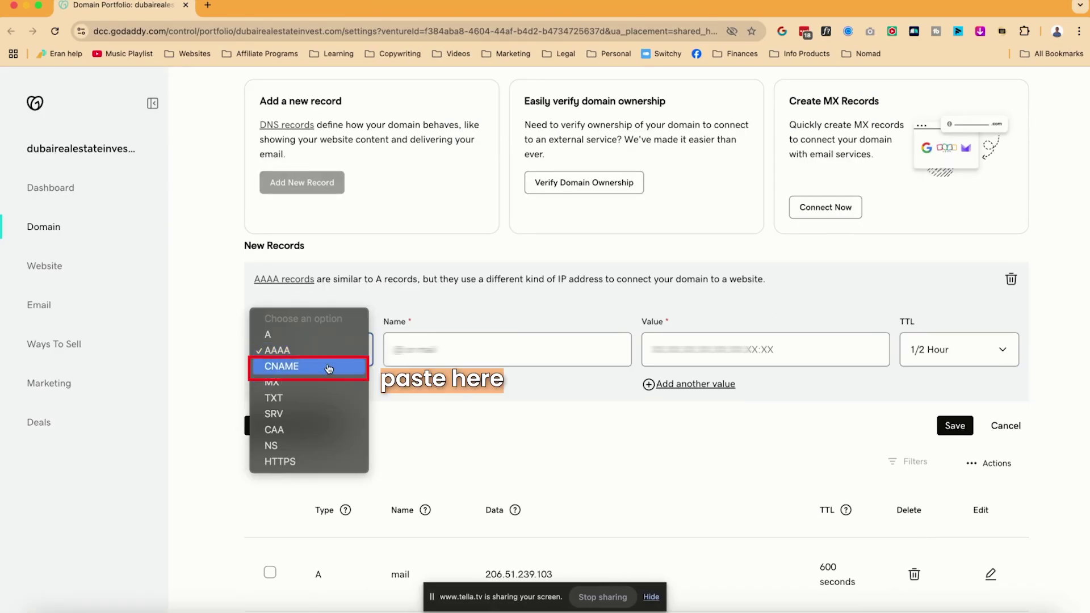
{"action": "left_click", "coordinate": [281, 364]}
{"action": "left_click", "coordinate": [517, 358]}
{"action": "key", "text": "super+v"}
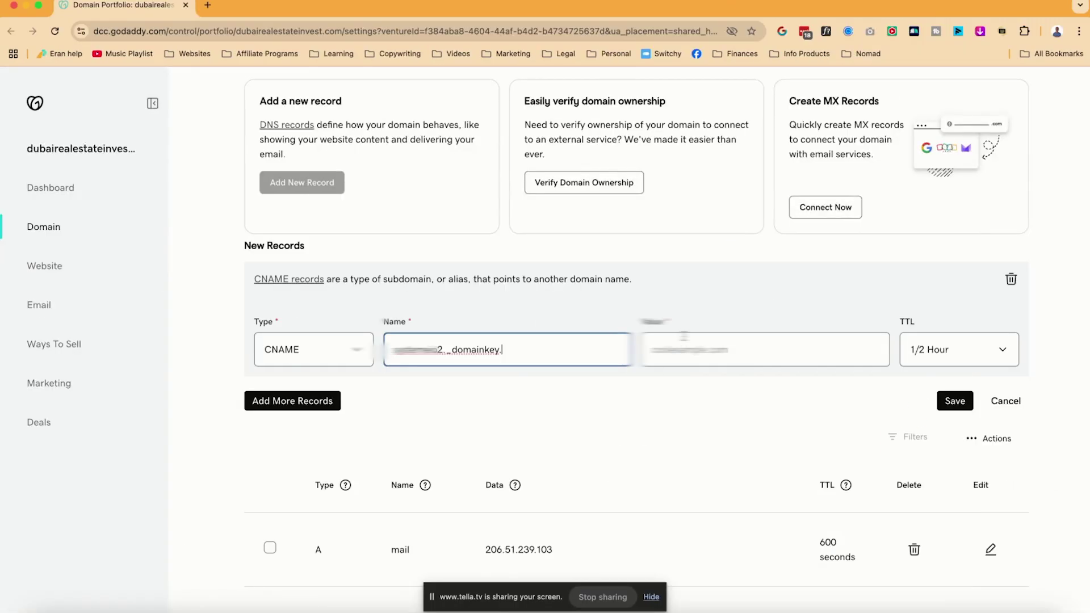
{"action": "key", "text": "super+v"}
{"action": "left_click", "coordinate": [955, 401]}
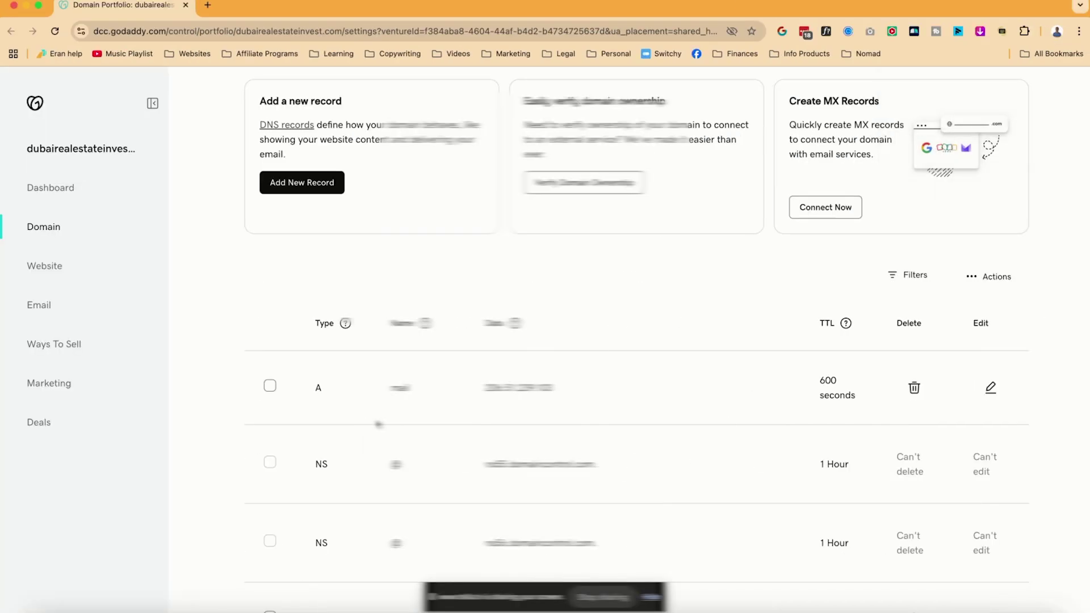
{"action": "scroll", "coordinate": [378, 424], "scroll_direction": "down", "scroll_amount": 5}
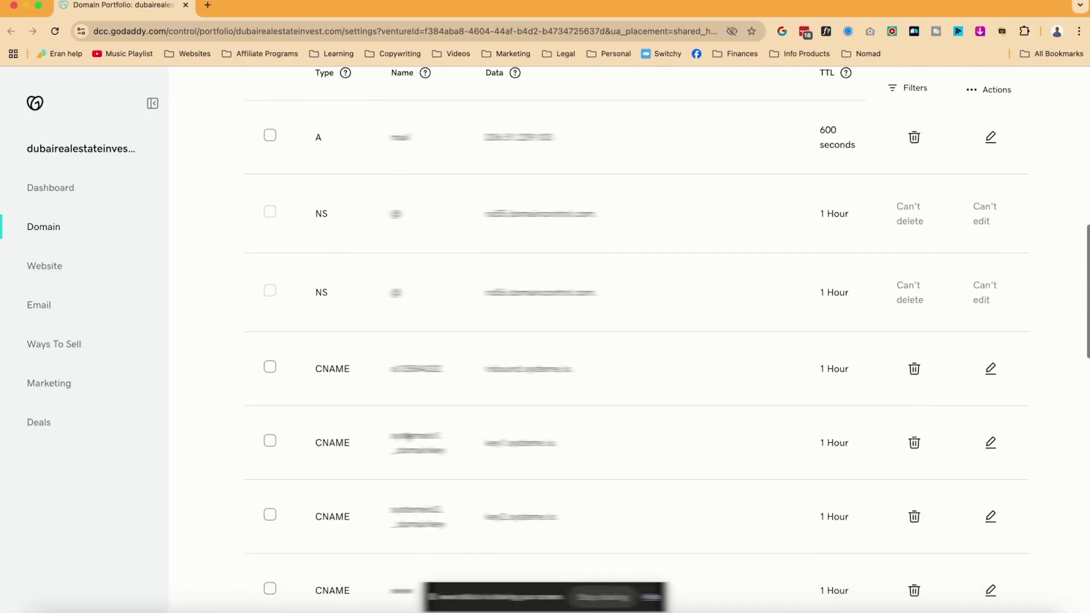
Scroll GoDaddy's DNS list down to confirm the two _dmarc TXT records are present
{"action": "scroll", "coordinate": [408, 436], "scroll_direction": "down", "scroll_amount": 10}
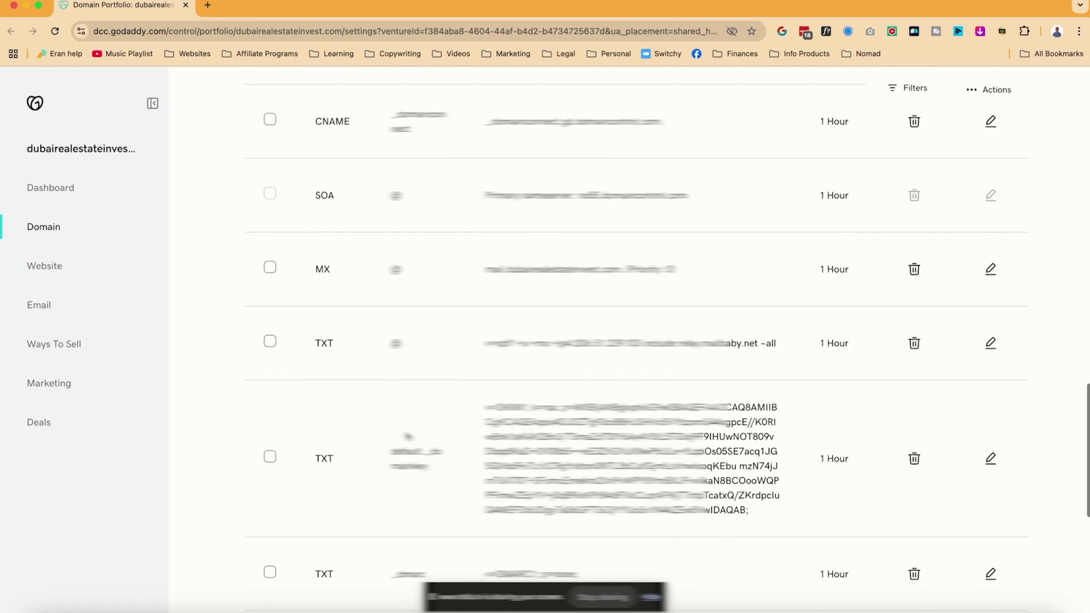
{"action": "scroll", "coordinate": [408, 436], "scroll_direction": "down", "scroll_amount": 3}
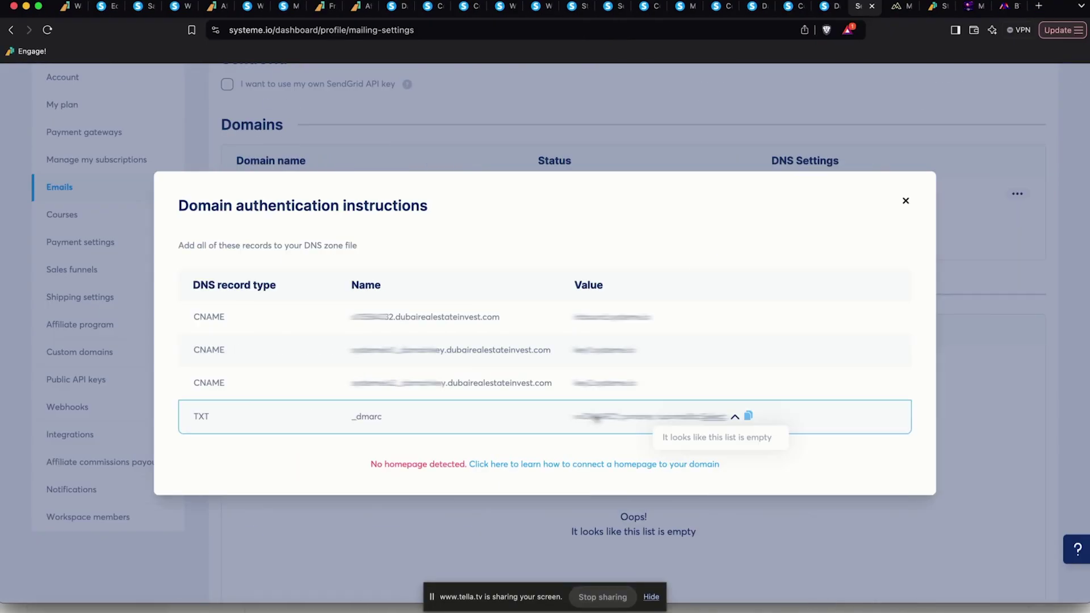
Close the domain authentication instructions and start a new sender email, clearing the mistaken paste
{"action": "left_click", "coordinate": [906, 201]}
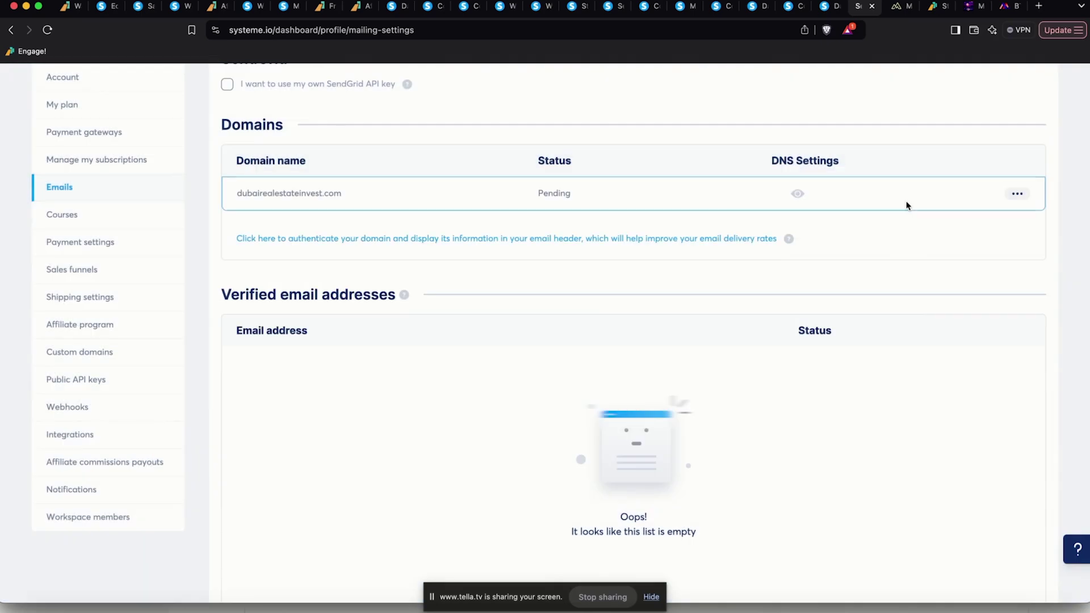
{"action": "scroll", "coordinate": [521, 313], "scroll_direction": "down", "scroll_amount": 5}
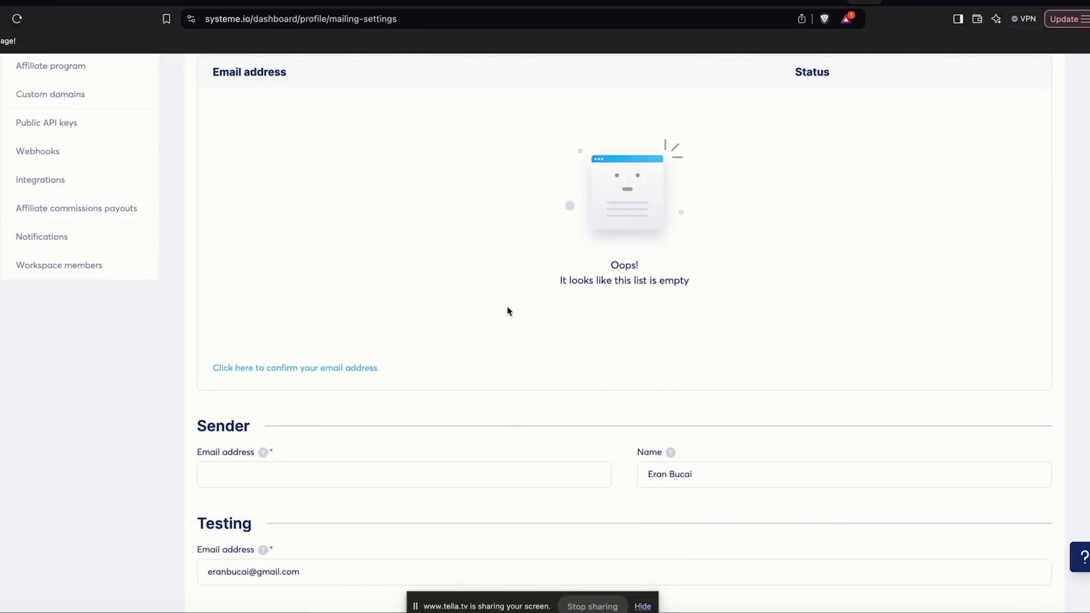
{"action": "left_click", "coordinate": [350, 368]}
{"action": "left_click", "coordinate": [431, 333]}
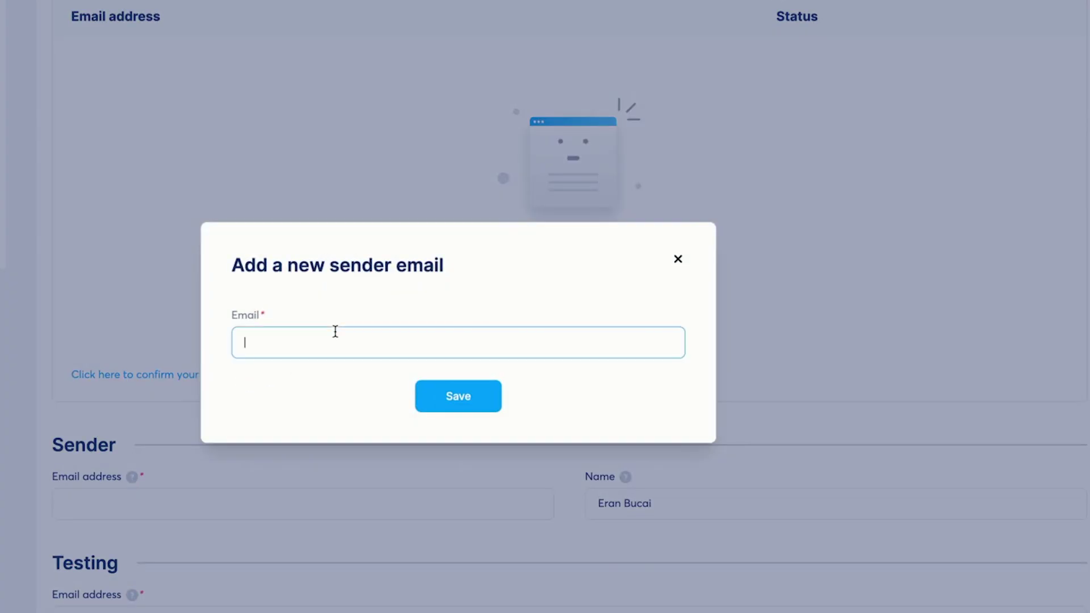
{"action": "type", "text": "key2.systeme.io"}
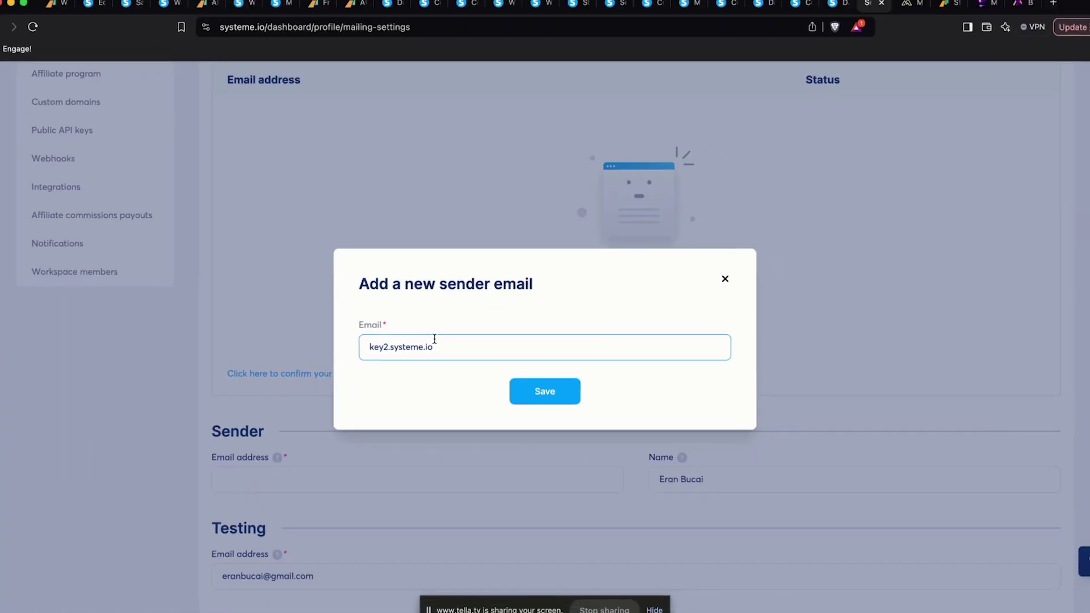
{"action": "key", "text": "super+a"}
{"action": "key", "text": "BackSpace"}
Enter a sender address on dubairealestateinvest.com, fix its typo, and save it
{"action": "key", "text": "super+Tab"}
{"action": "scroll", "coordinate": [414, 240], "scroll_direction": "up", "scroll_amount": 10}
{"action": "scroll", "coordinate": [413, 243], "scroll_direction": "up", "scroll_amount": 10}
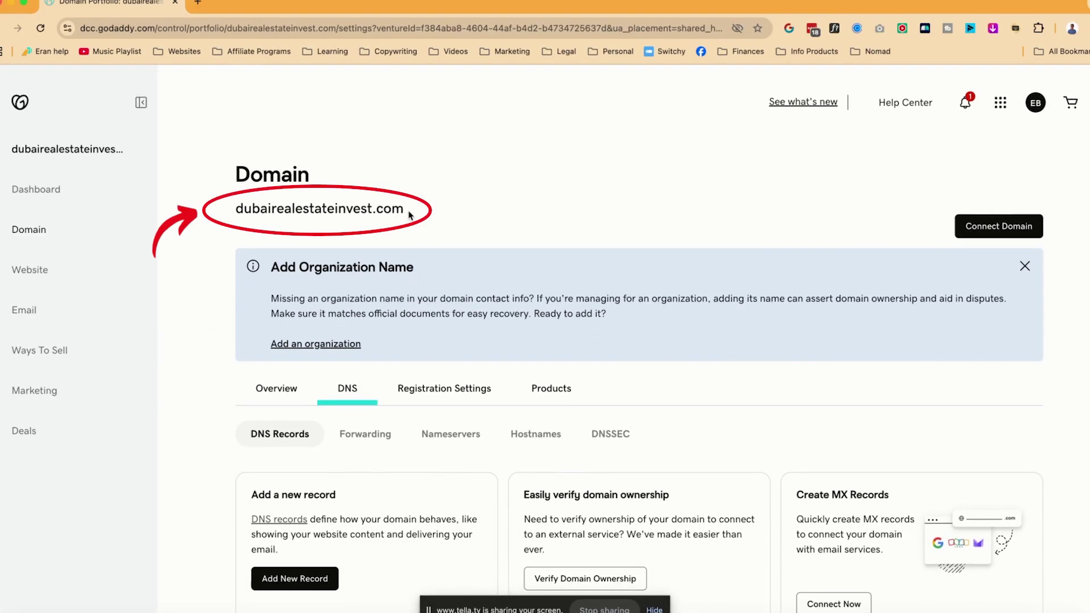
{"action": "left_click_drag", "start_coordinate": [410, 211], "coordinate": [236, 211]}
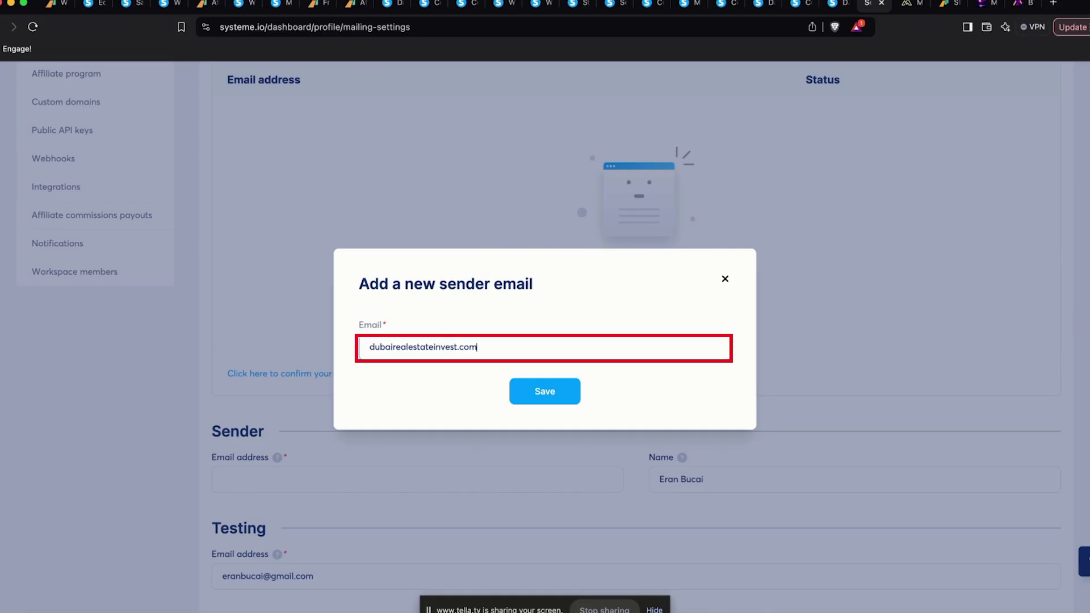
{"action": "left_click", "coordinate": [369, 347]}
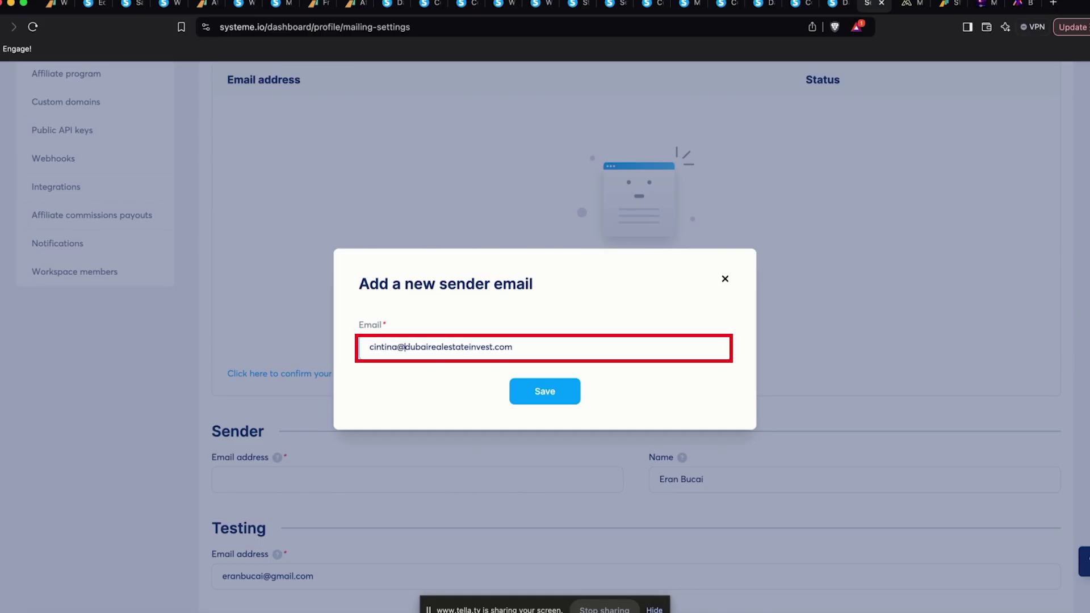
{"action": "key", "text": "Left"}
{"action": "key", "text": "Left"}
{"action": "key", "text": "BackSpace"}
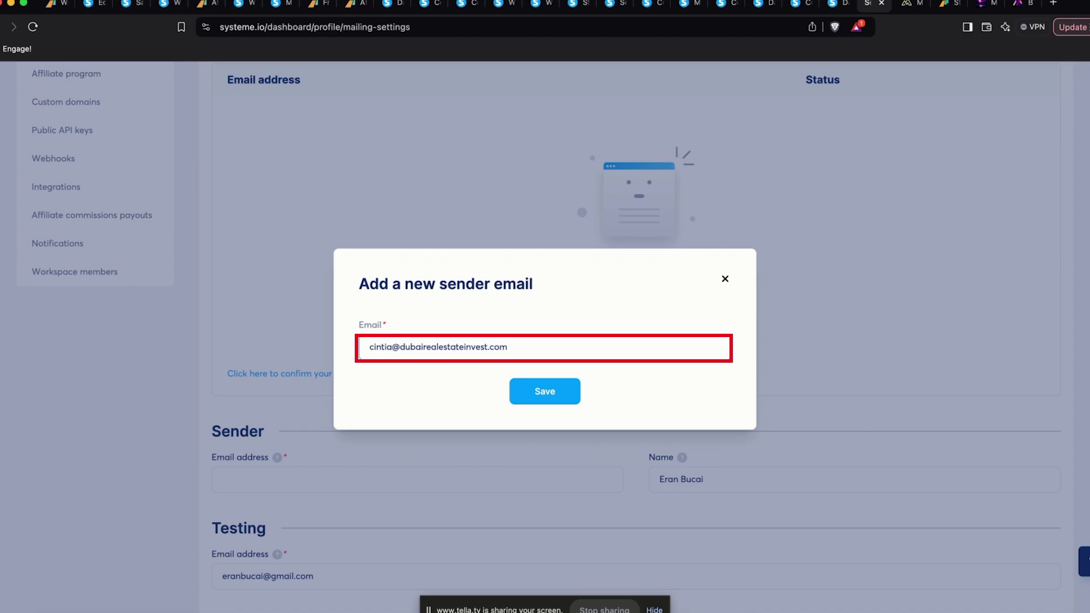
{"action": "left_click", "coordinate": [562, 393]}
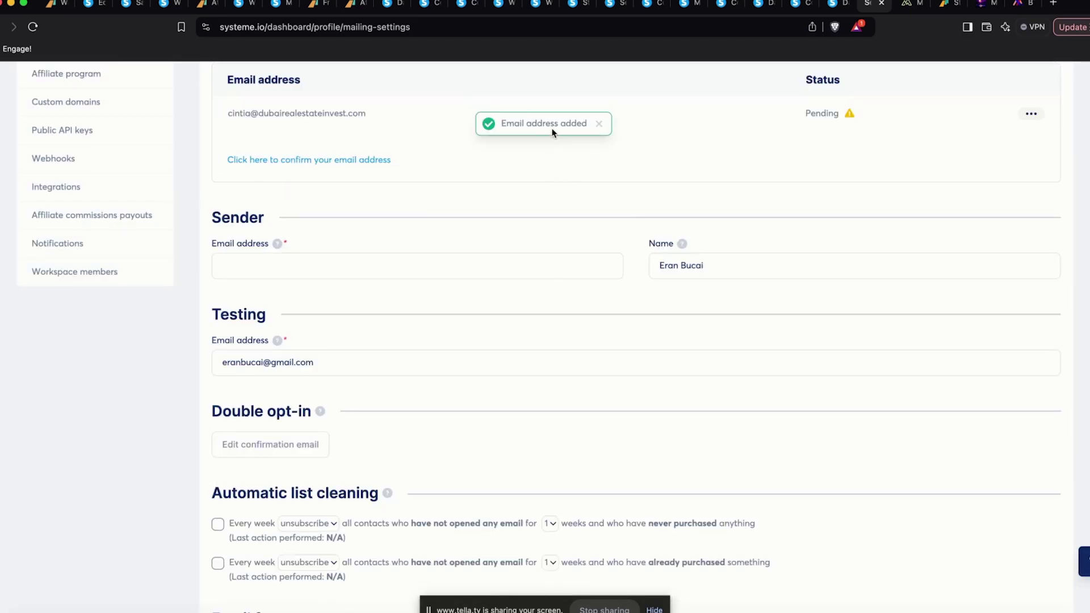
{"action": "scroll", "coordinate": [552, 132], "scroll_direction": "up", "scroll_amount": 7}
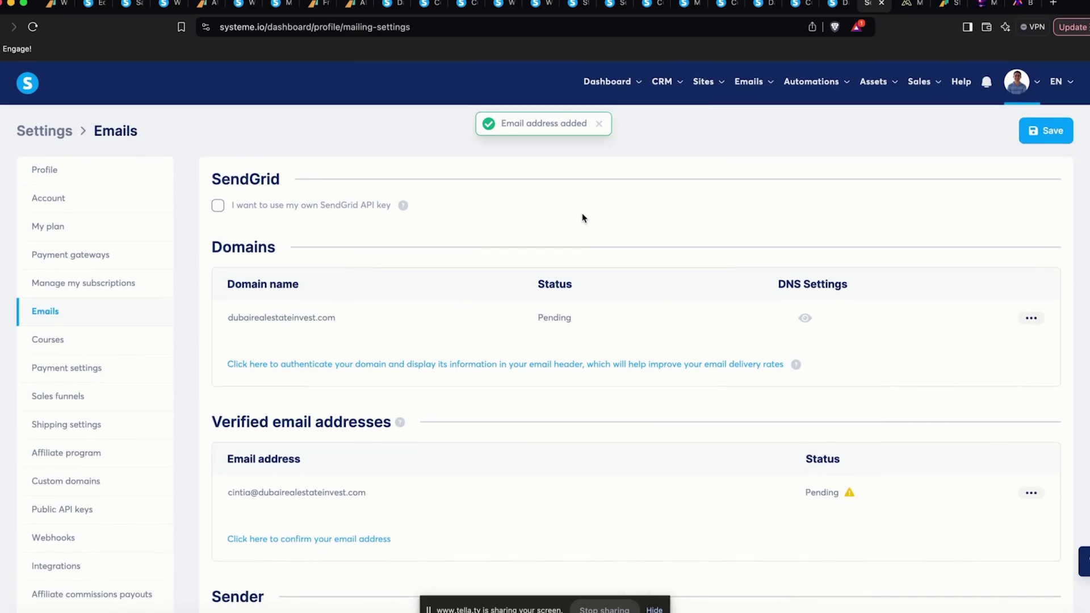
{"action": "key", "text": "super+Tab"}
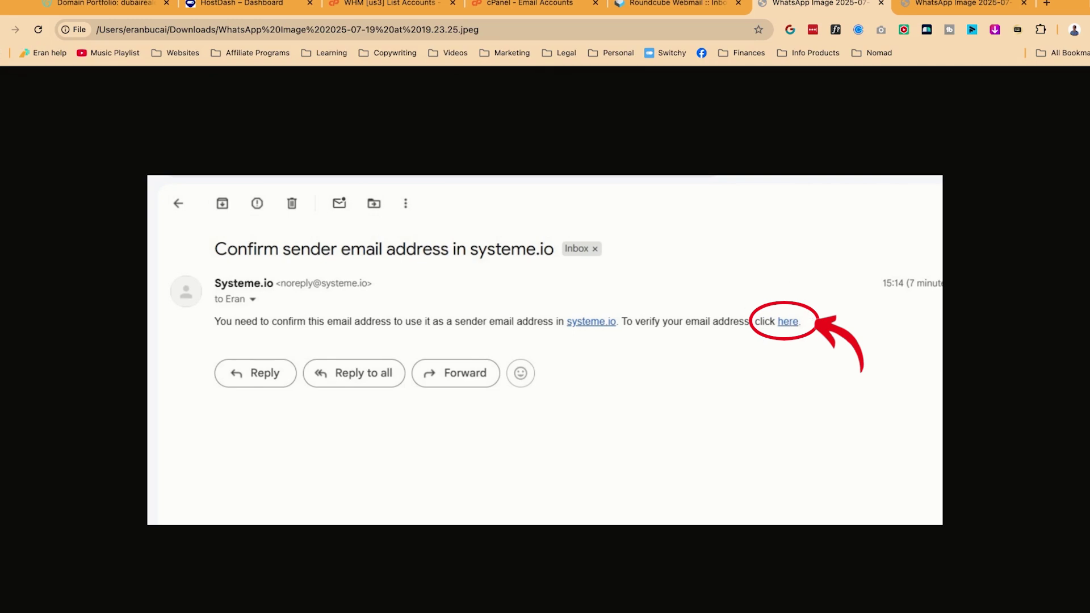
Show the 'Successfully confirmed' sender email screenshot in Chrome
{"action": "left_click", "coordinate": [960, 4]}
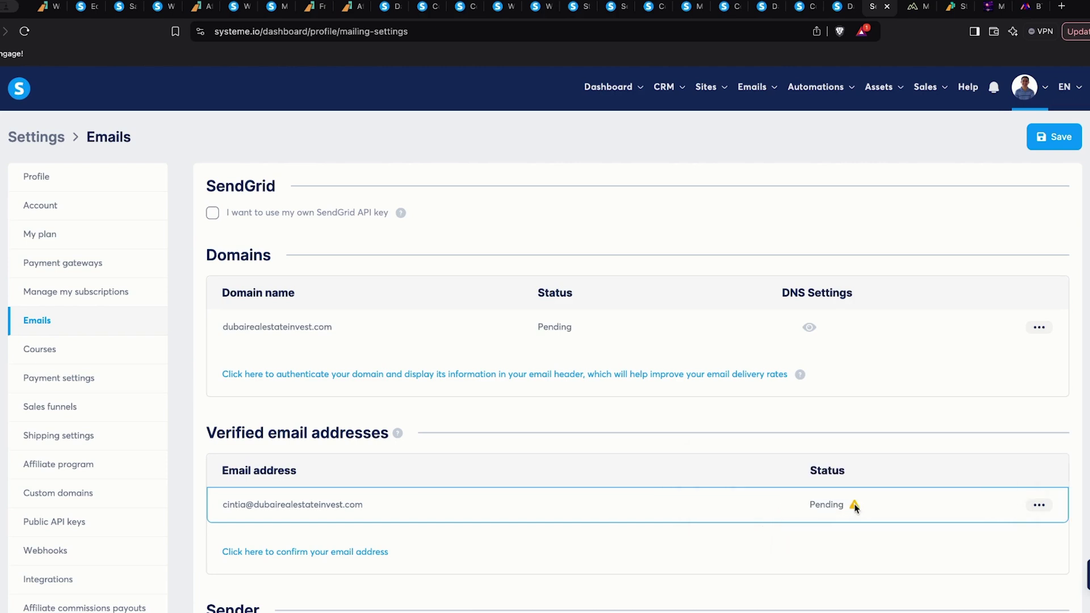
Refresh Emails settings to see the sender Verified and domain Pending, then copy the TXT record value
{"action": "left_click", "coordinate": [24, 32]}
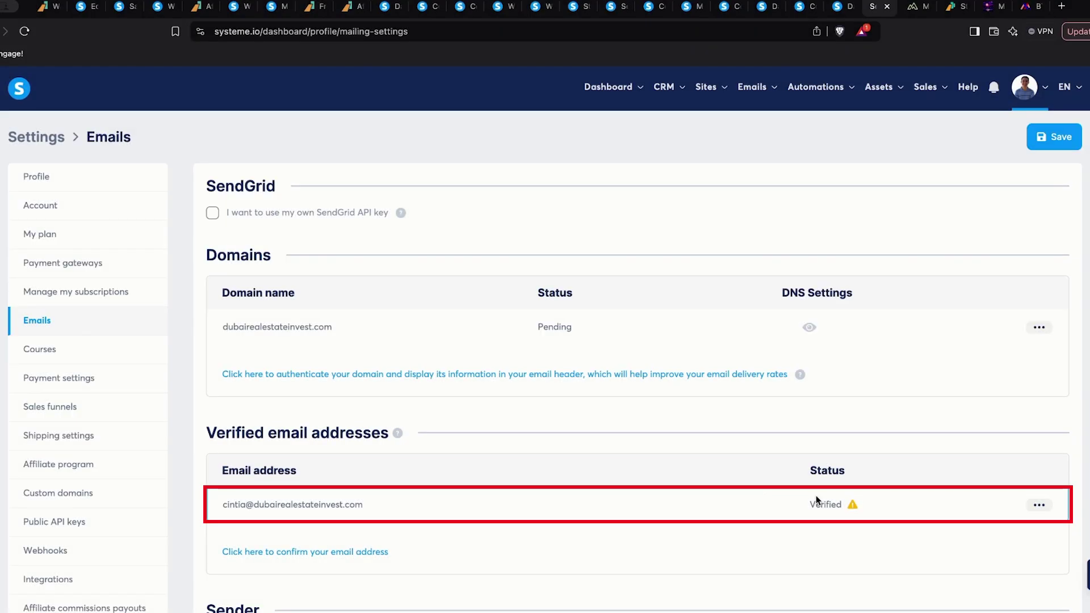
{"action": "left_click_drag", "start_coordinate": [814, 505], "coordinate": [842, 504]}
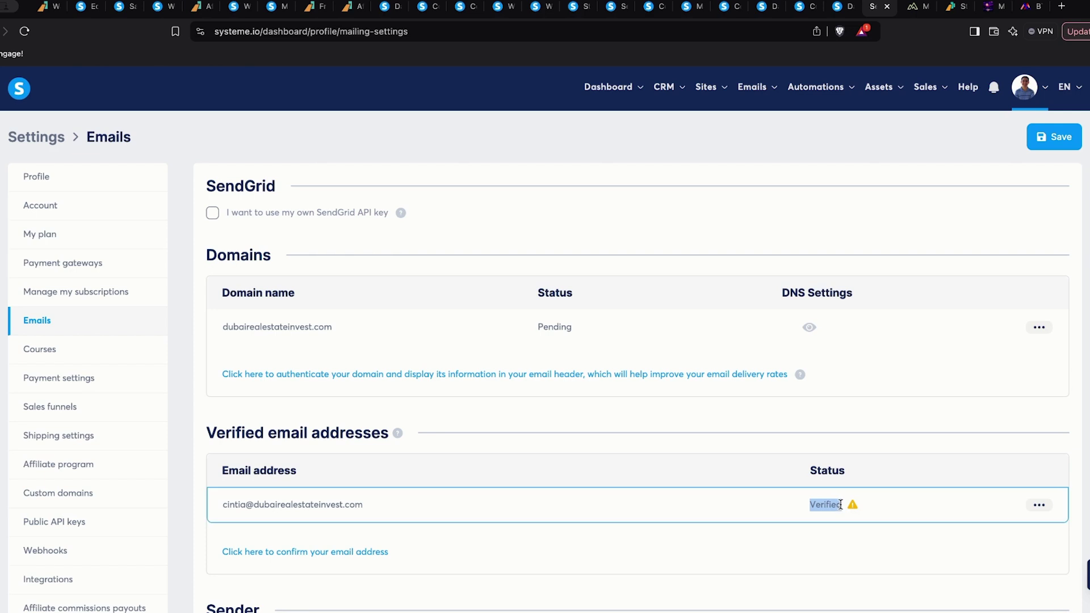
{"action": "mouse_move", "coordinate": [855, 508]}
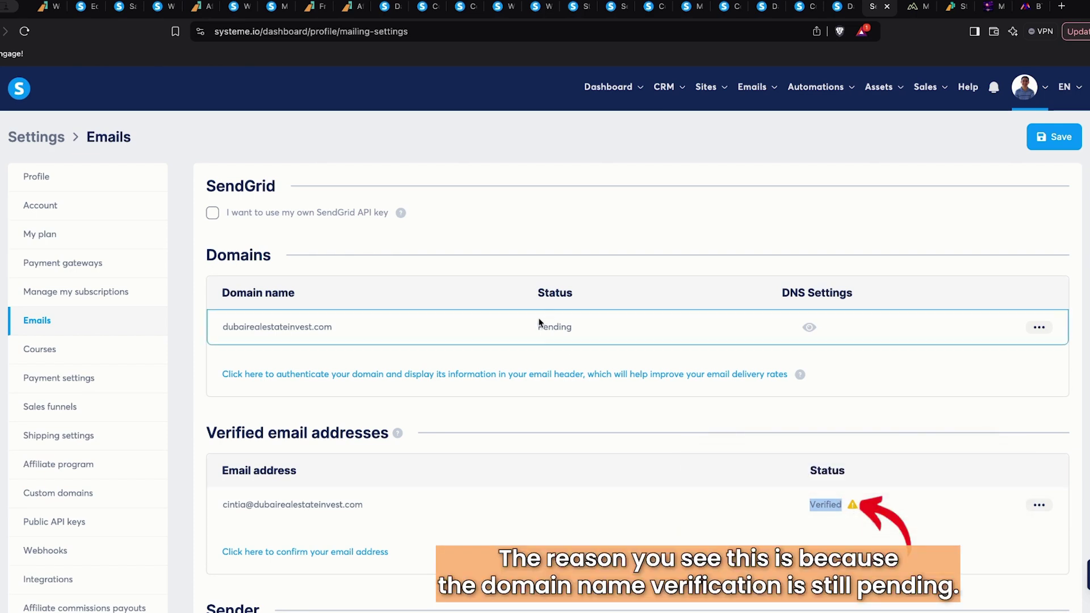
{"action": "left_click_drag", "start_coordinate": [540, 324], "coordinate": [589, 330]}
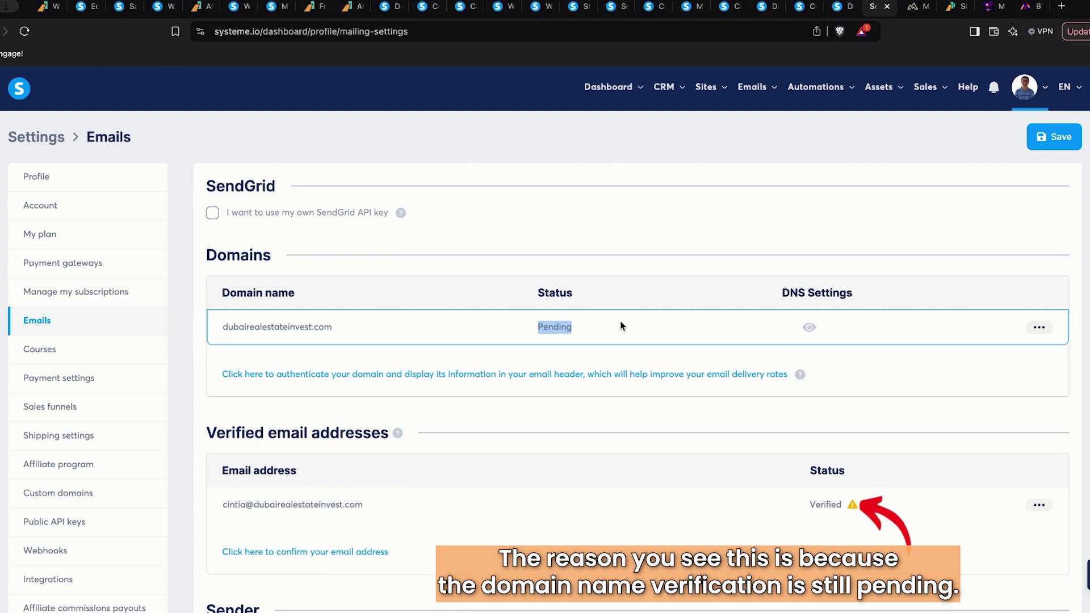
{"action": "left_click", "coordinate": [809, 328]}
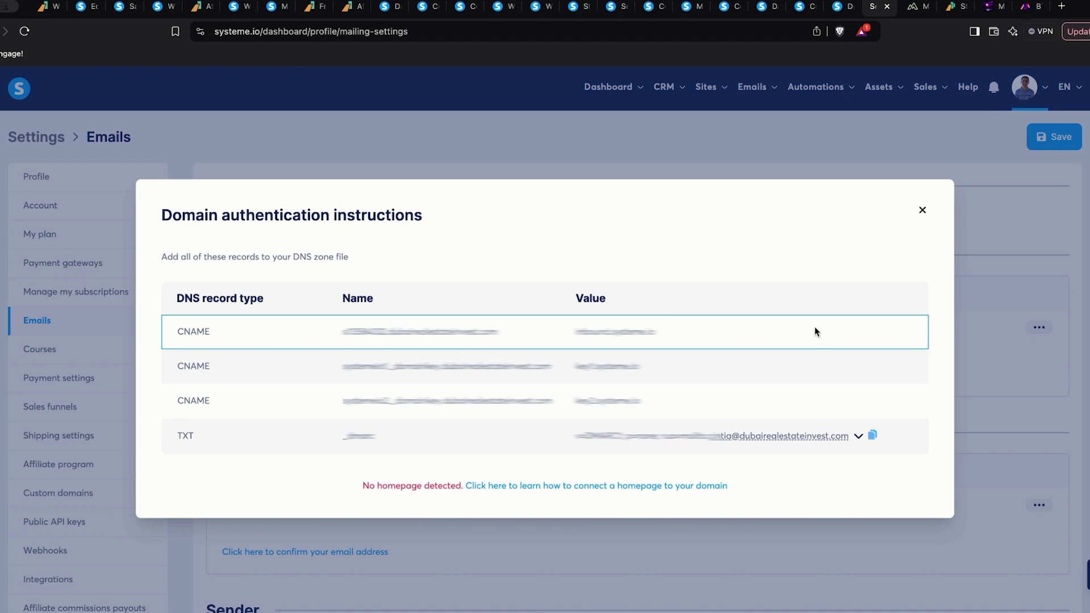
{"action": "left_click", "coordinate": [873, 436]}
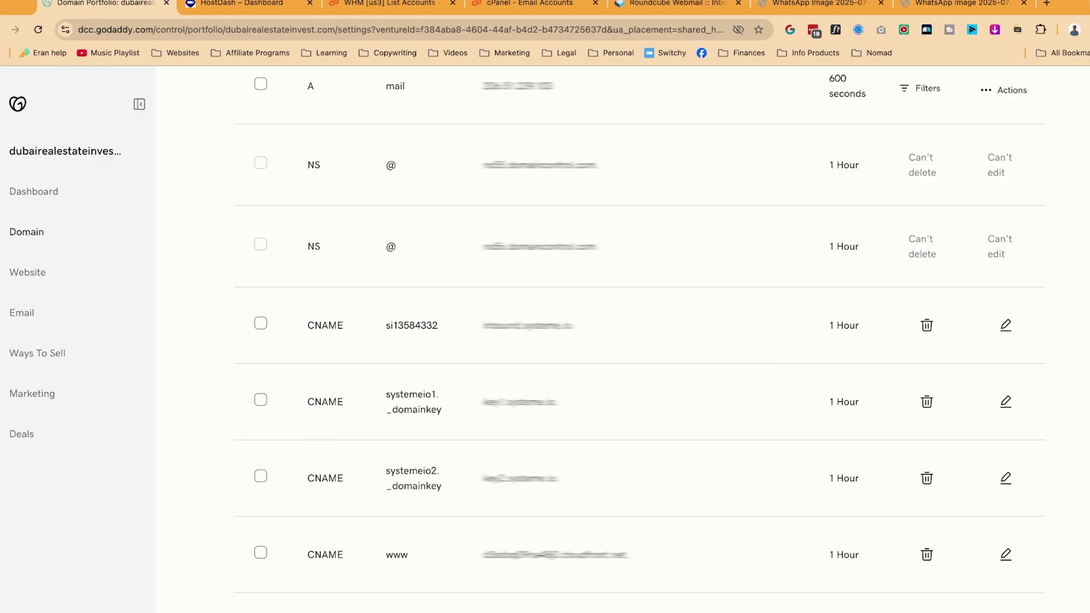
Replace the first _dmarc TXT record's value with Systeme.io's DMARC value and save it
{"action": "scroll", "coordinate": [640, 341], "scroll_direction": "down", "scroll_amount": 5}
{"action": "scroll", "coordinate": [640, 339], "scroll_direction": "down", "scroll_amount": 7}
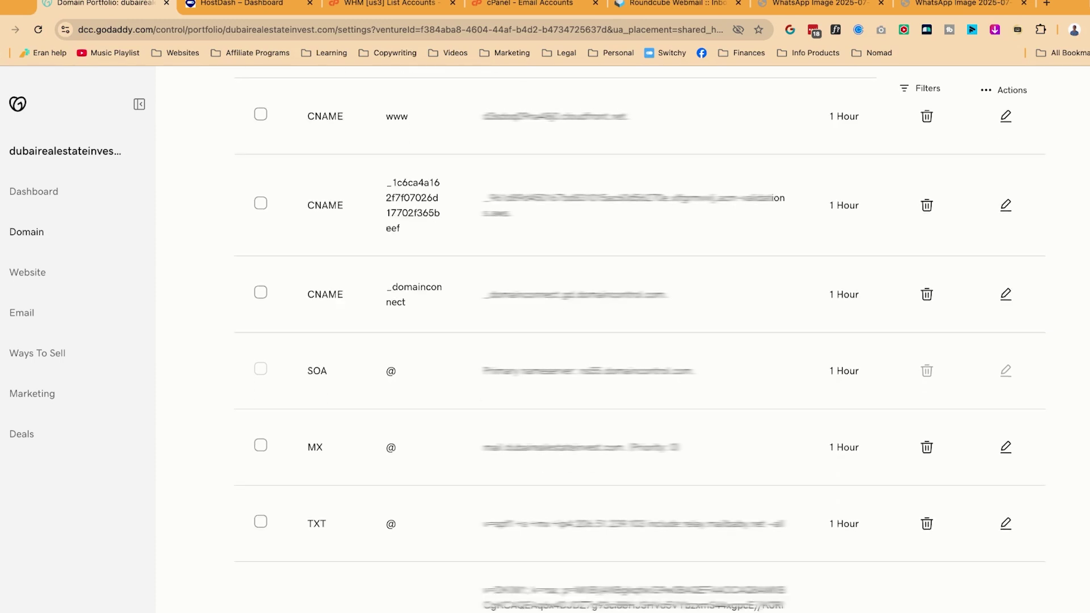
{"action": "scroll", "coordinate": [569, 366], "scroll_direction": "down", "scroll_amount": 3}
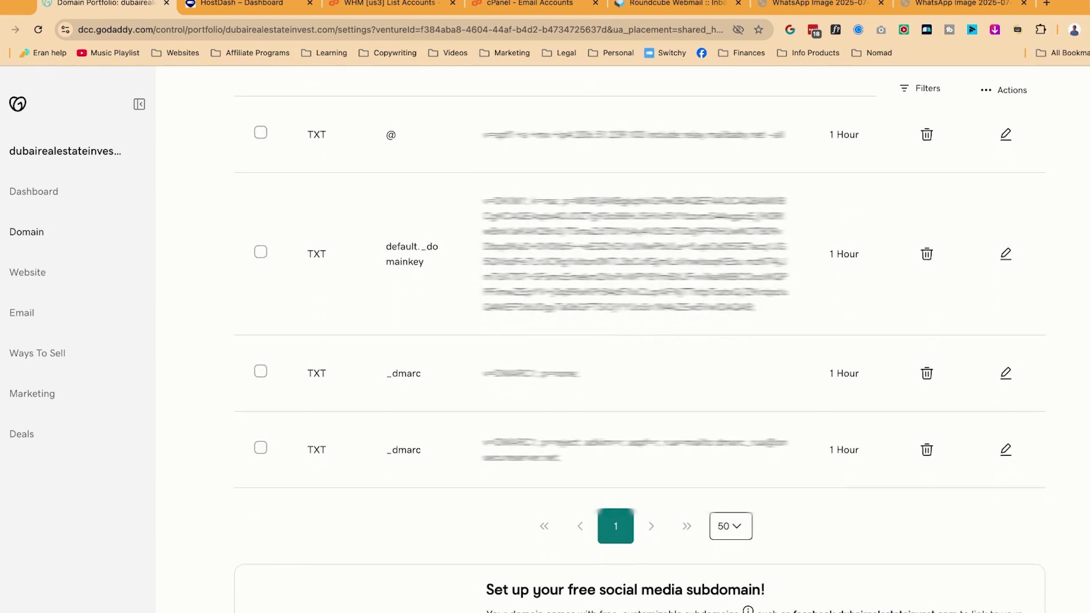
{"action": "left_click", "coordinate": [1006, 370]}
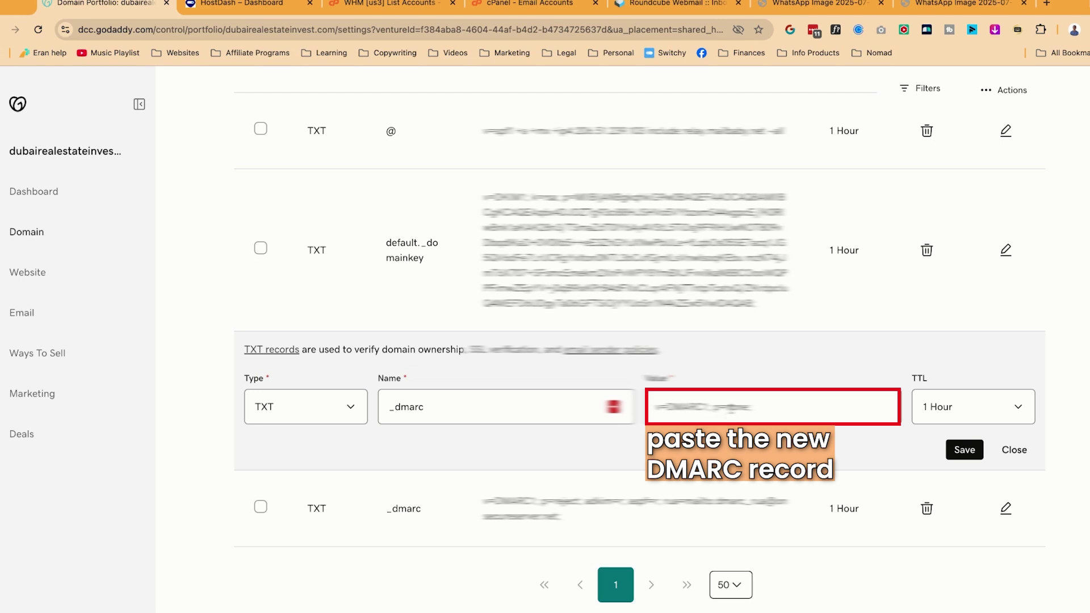
{"action": "key", "text": "ctrl+a"}
{"action": "key", "text": "ctrl+v"}
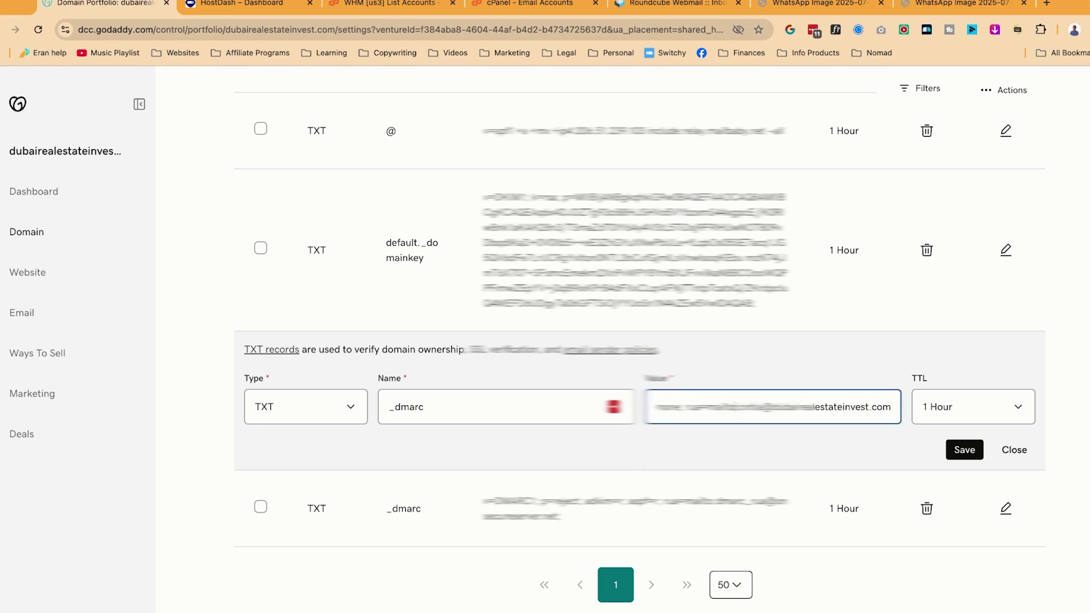
{"action": "key", "text": "super+Left"}
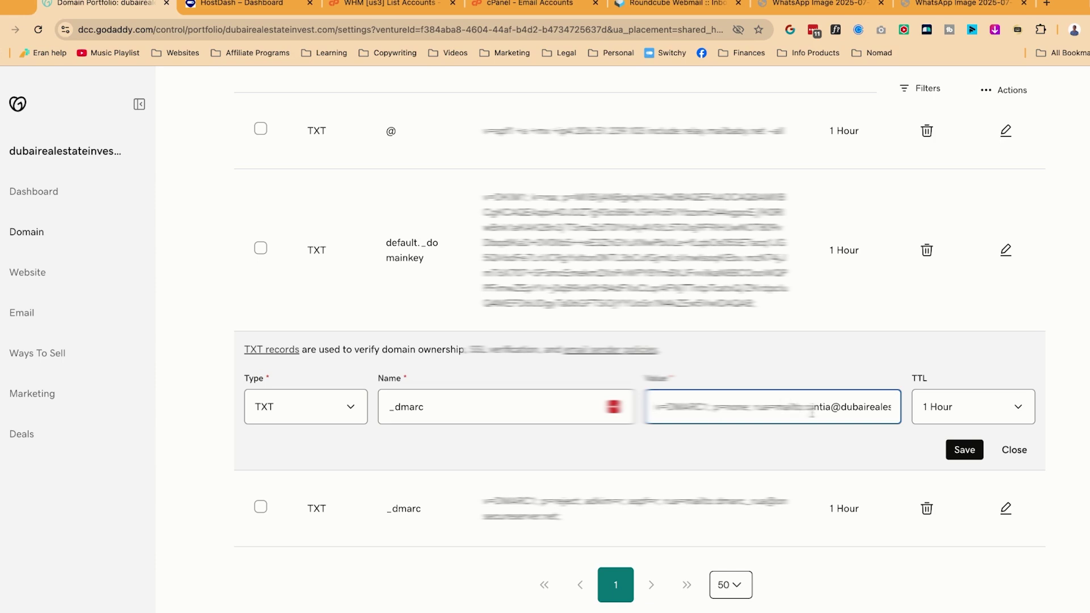
{"action": "scroll", "coordinate": [820, 407], "scroll_direction": "right", "scroll_amount": 2}
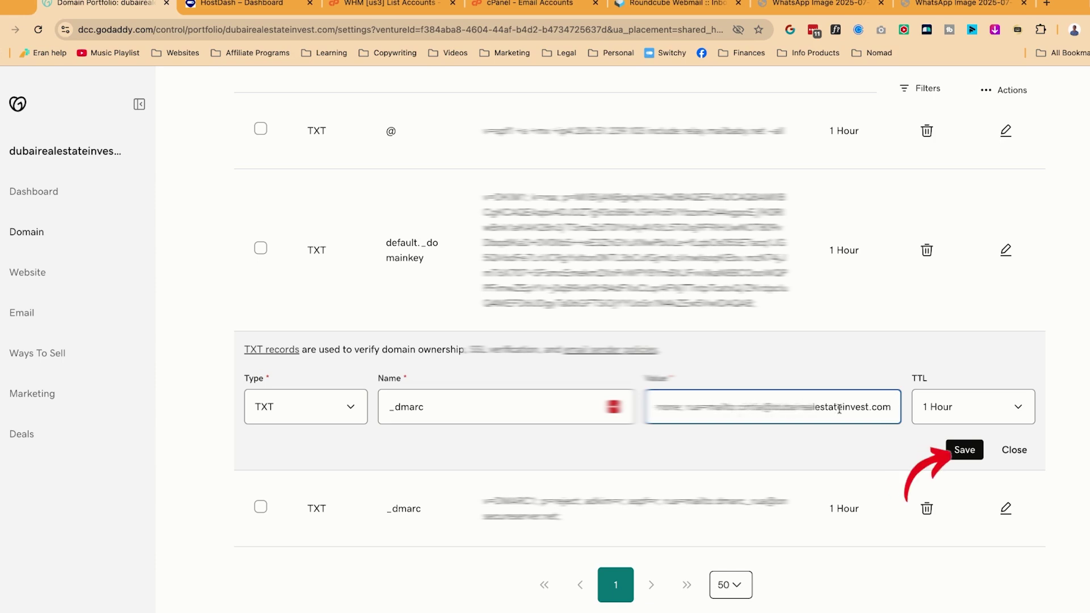
{"action": "key", "text": "Return"}
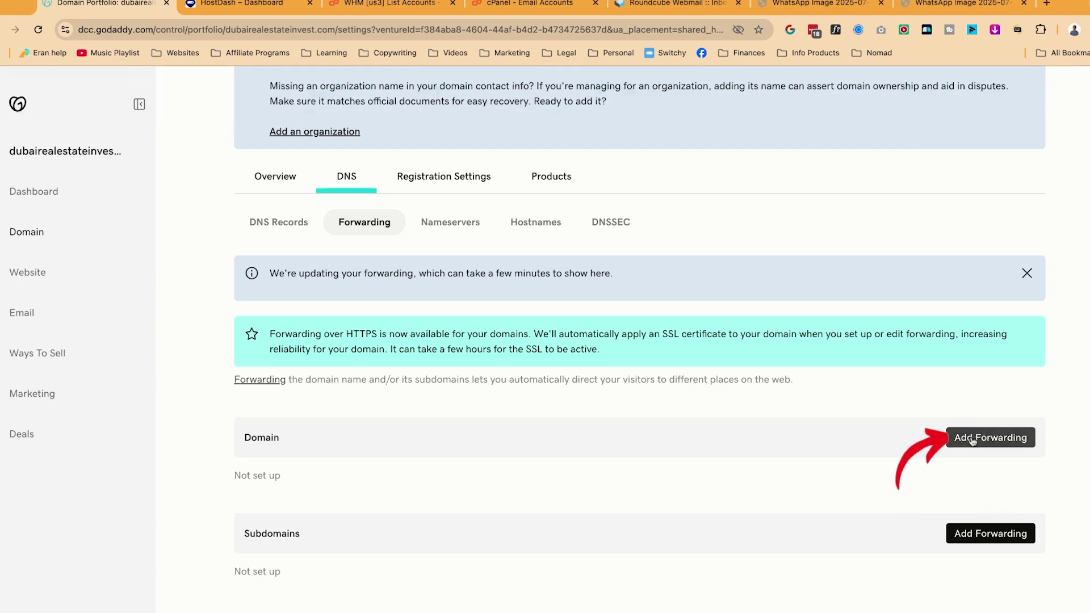
{"action": "left_click", "coordinate": [973, 438]}
{"action": "left_click", "coordinate": [419, 259]}
{"action": "type", "text": "www.dubairealestateinvest.com/"}
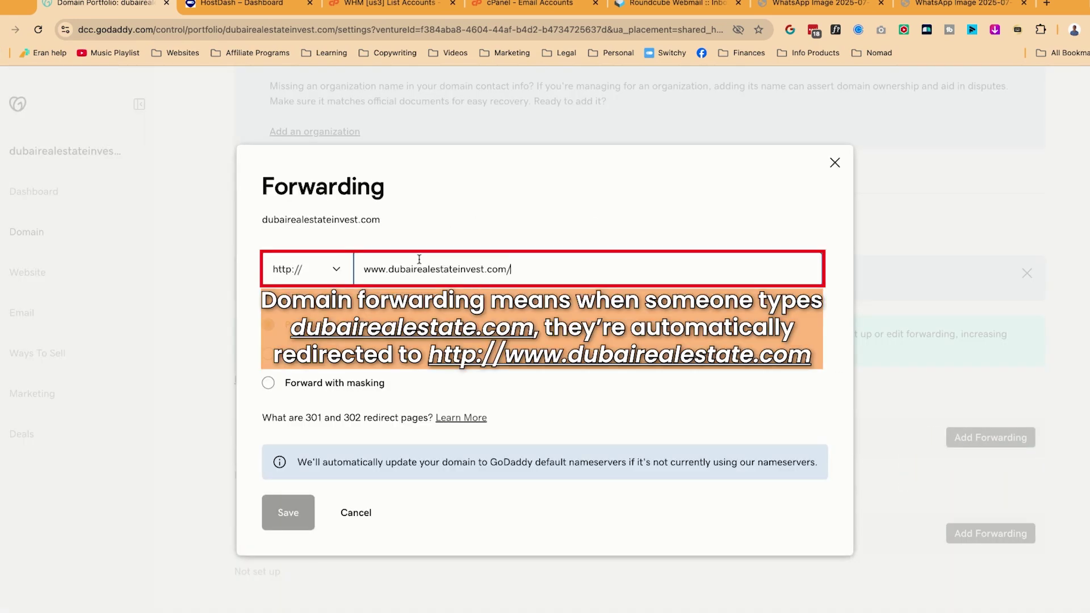
{"action": "left_click_drag", "start_coordinate": [391, 269], "coordinate": [507, 269]}
{"action": "key", "text": "ctrl+c"}
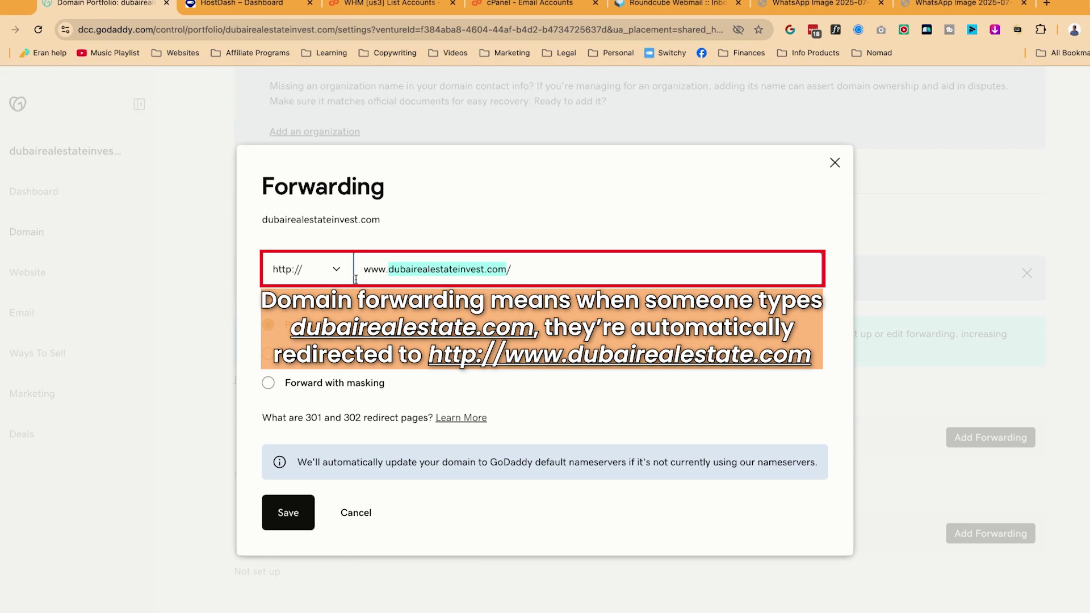
{"action": "left_click", "coordinate": [340, 276]}
{"action": "left_click", "coordinate": [329, 307]}
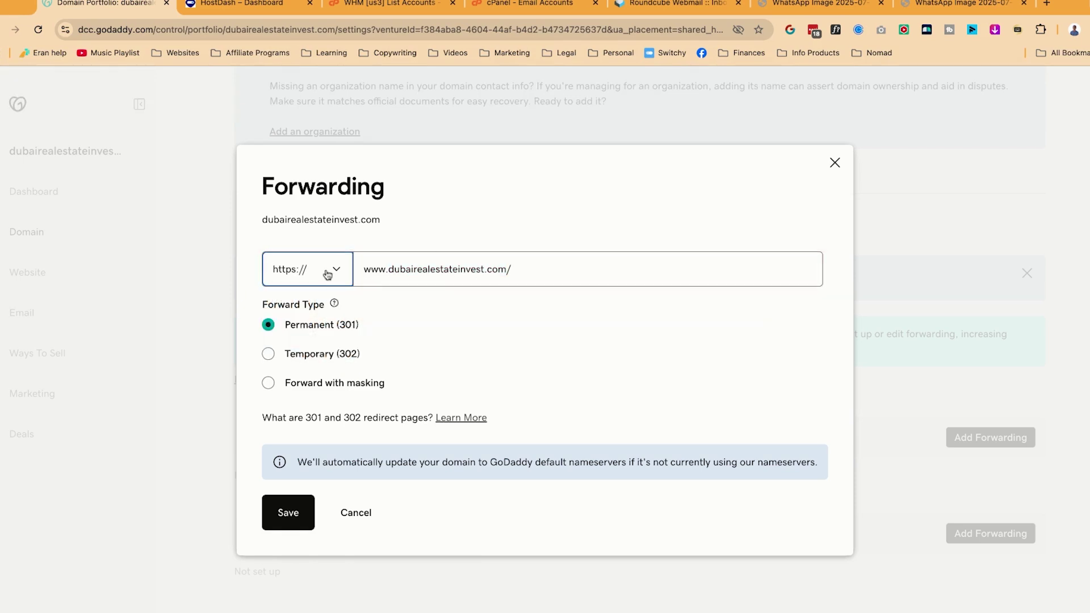
{"action": "left_click", "coordinate": [528, 268]}
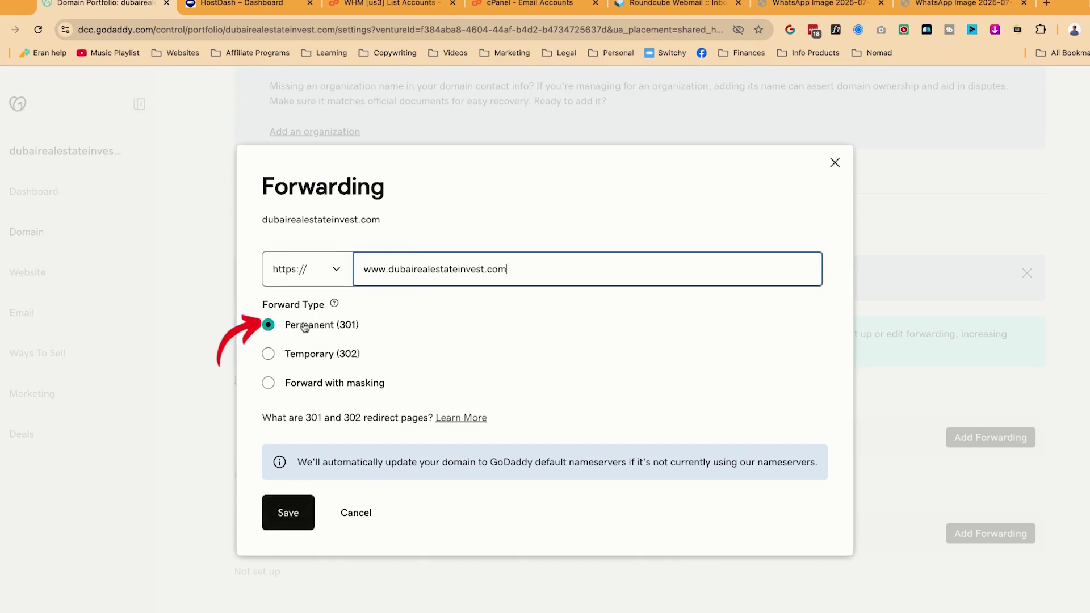
{"action": "left_click", "coordinate": [290, 514]}
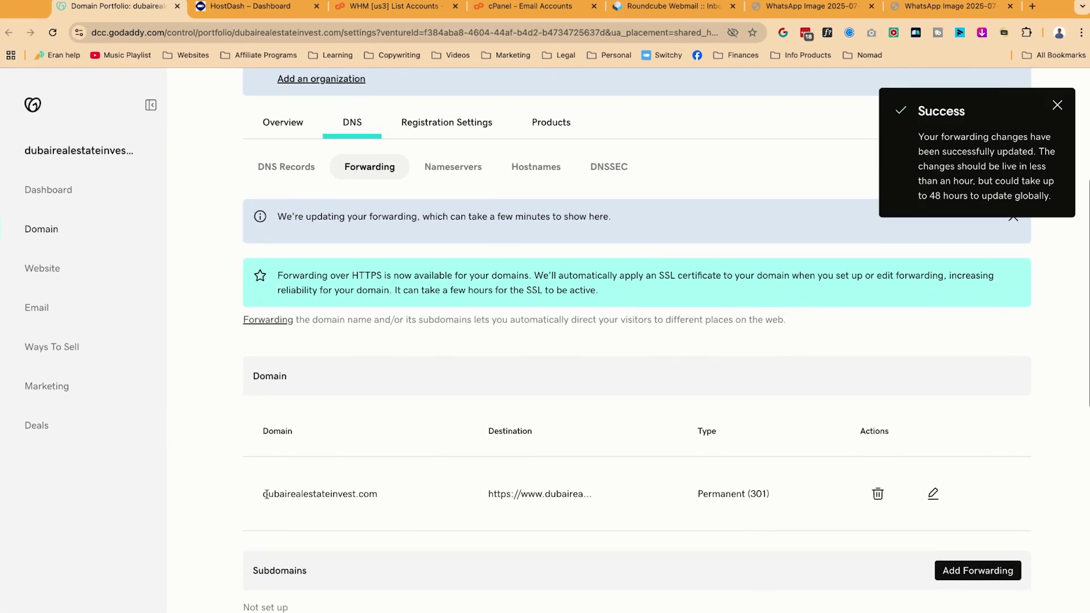
Load dubairealestateinvest.com in a new tab to test the forwarding
{"action": "left_click_drag", "start_coordinate": [261, 494], "coordinate": [370, 494]}
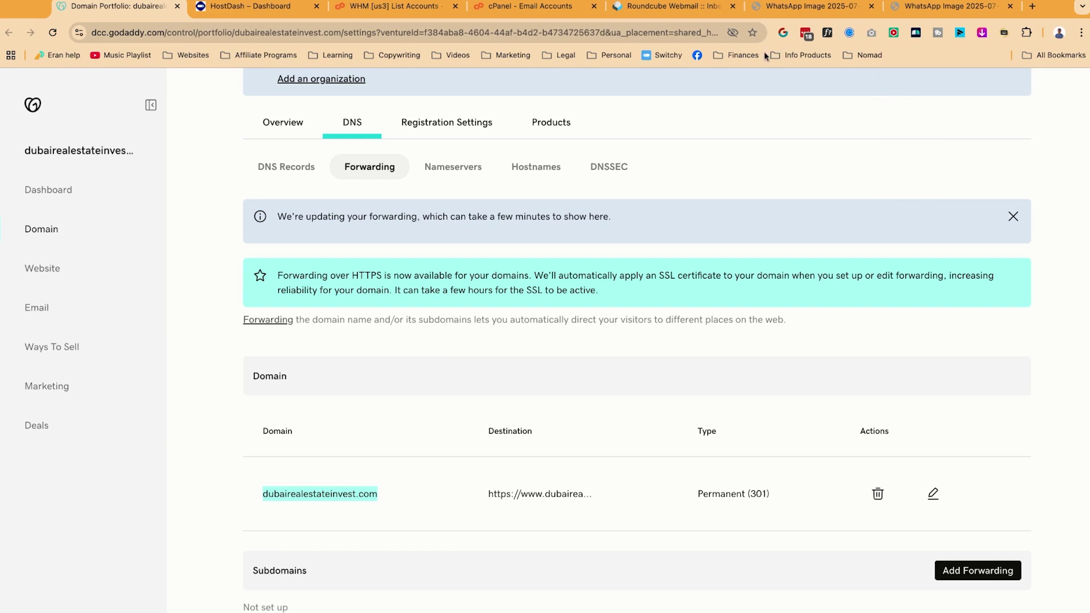
{"action": "left_click", "coordinate": [1032, 6]}
{"action": "key", "text": "ctrl+v"}
{"action": "key", "text": "Return"}
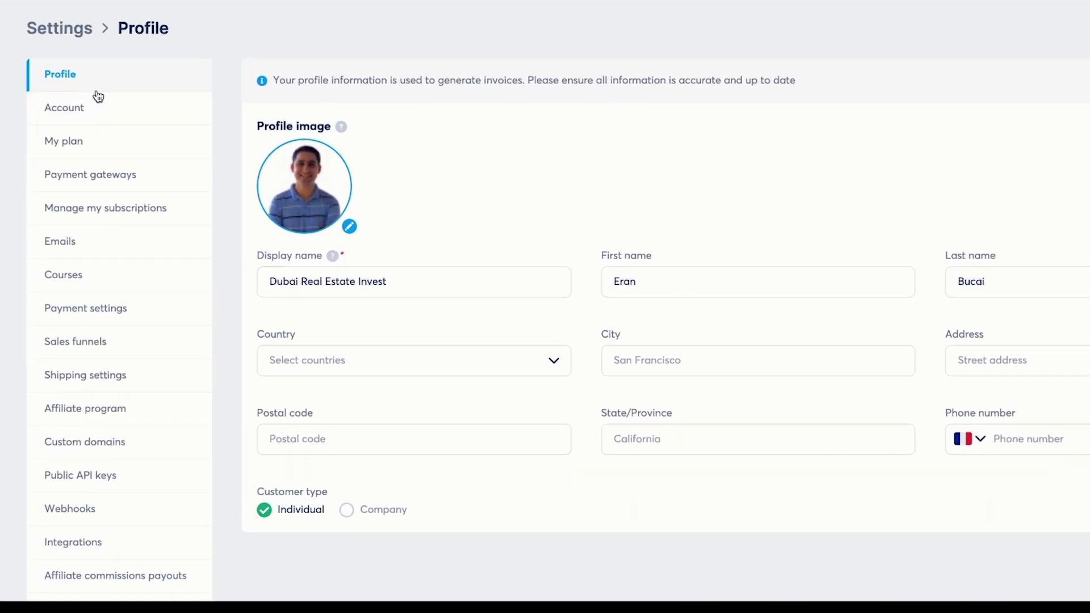
Scroll through Profile settings showing the display name Dubai Real Estate Invest and location details
{"action": "scroll", "coordinate": [88, 375], "scroll_direction": "down", "scroll_amount": 2}
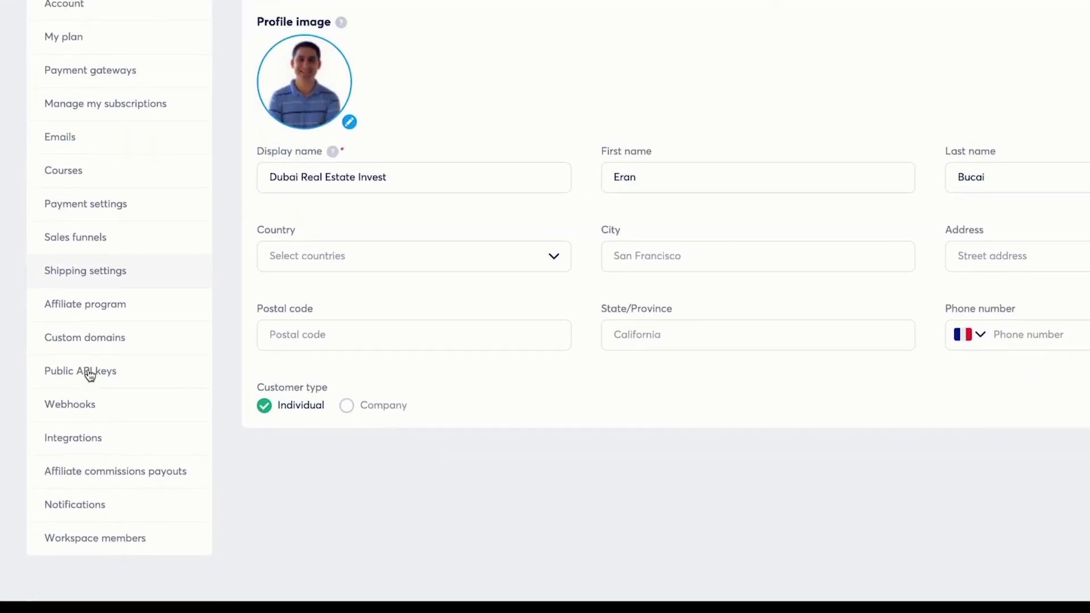
{"action": "scroll", "coordinate": [90, 373], "scroll_direction": "up", "scroll_amount": 2}
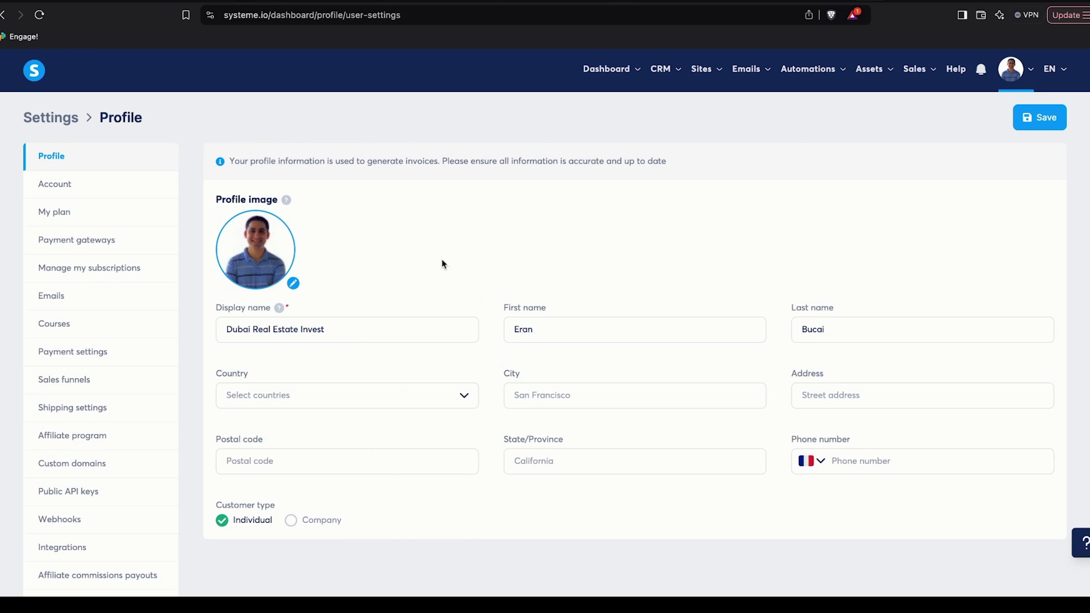
Review Account settings keeping Central European Time (Paris), then My plan, Payment gateways and subscriptions
{"action": "left_click", "coordinate": [108, 189]}
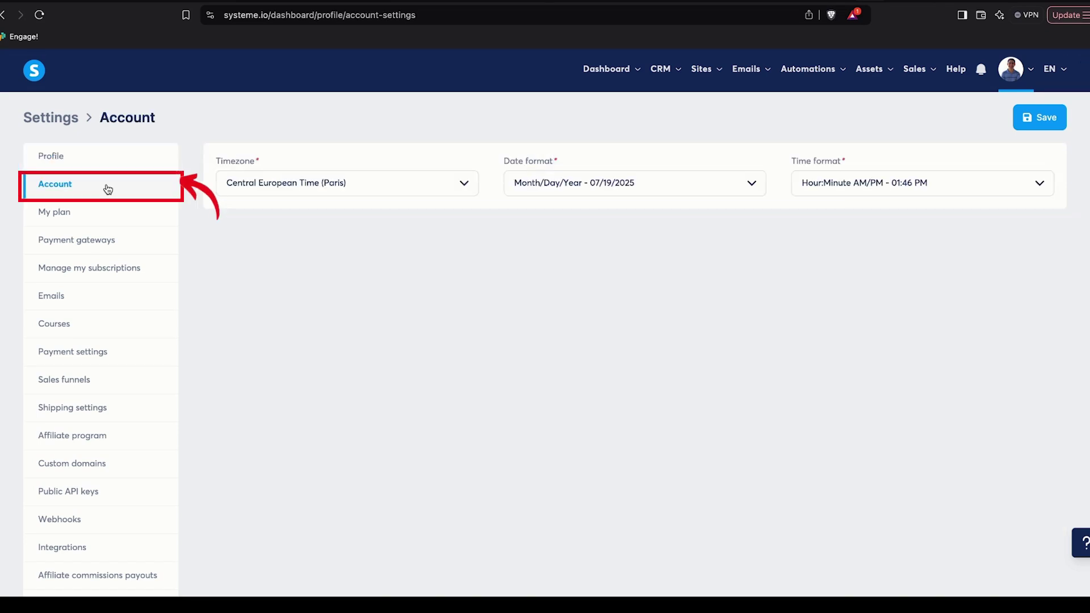
{"action": "left_click", "coordinate": [462, 190]}
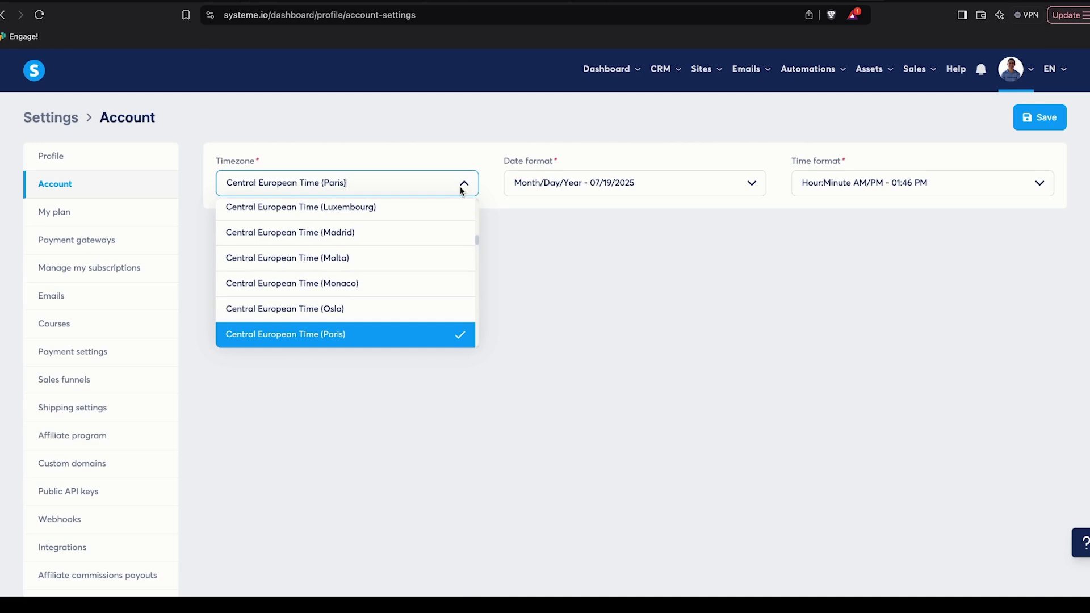
{"action": "left_click", "coordinate": [540, 332]}
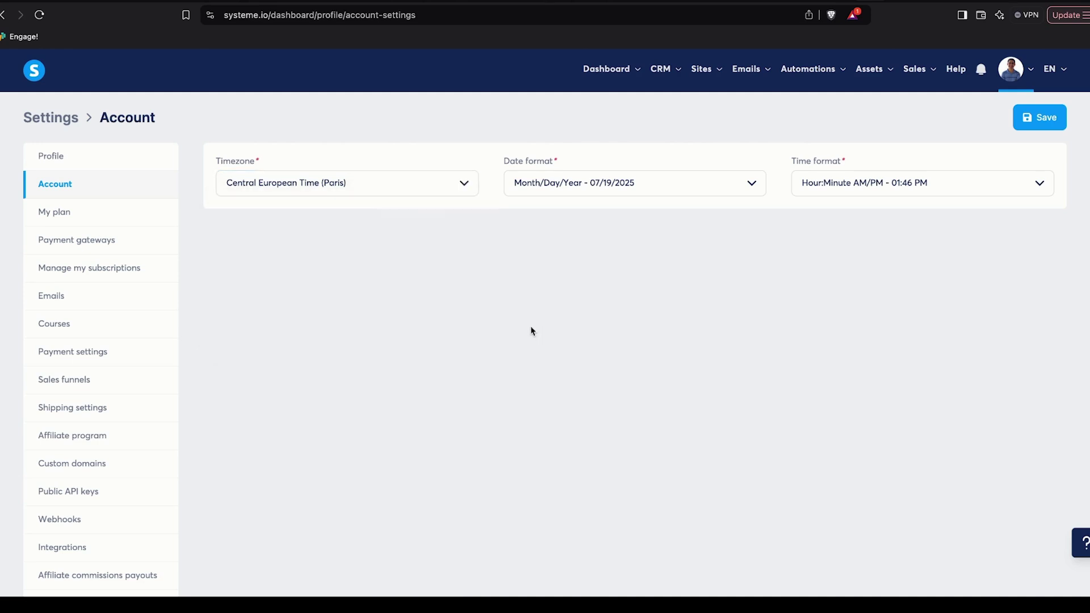
{"action": "left_click", "coordinate": [93, 222]}
{"action": "left_click", "coordinate": [100, 260]}
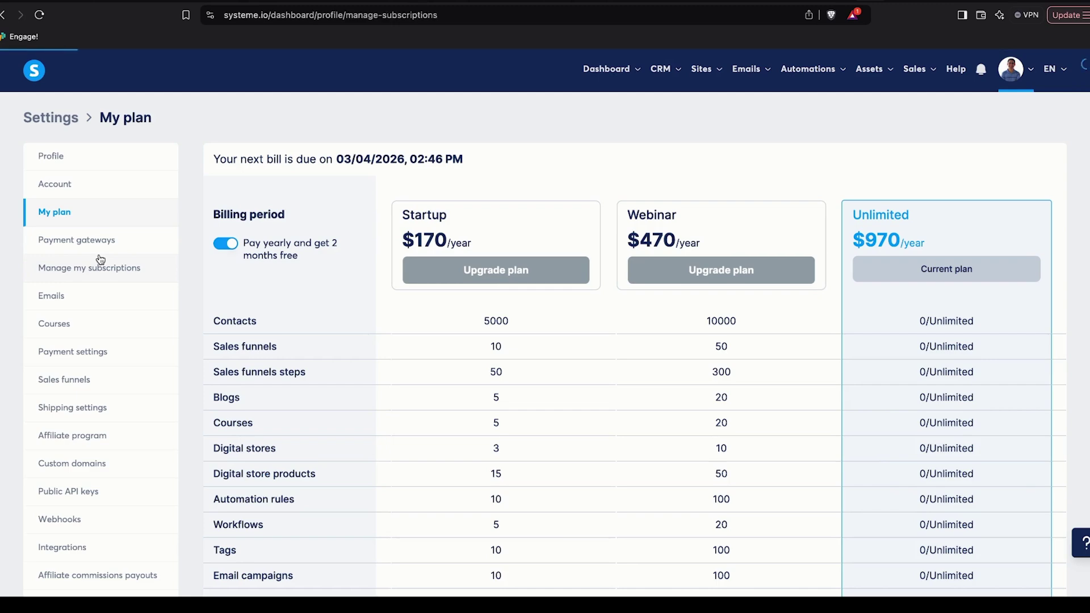
{"action": "left_click", "coordinate": [104, 241]}
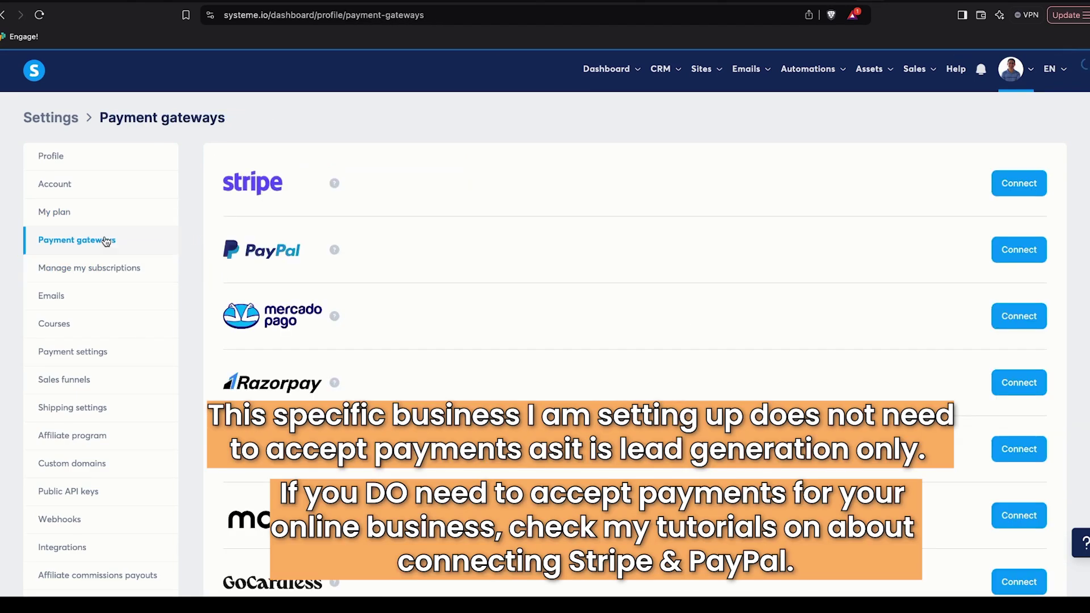
{"action": "left_click", "coordinate": [124, 280]}
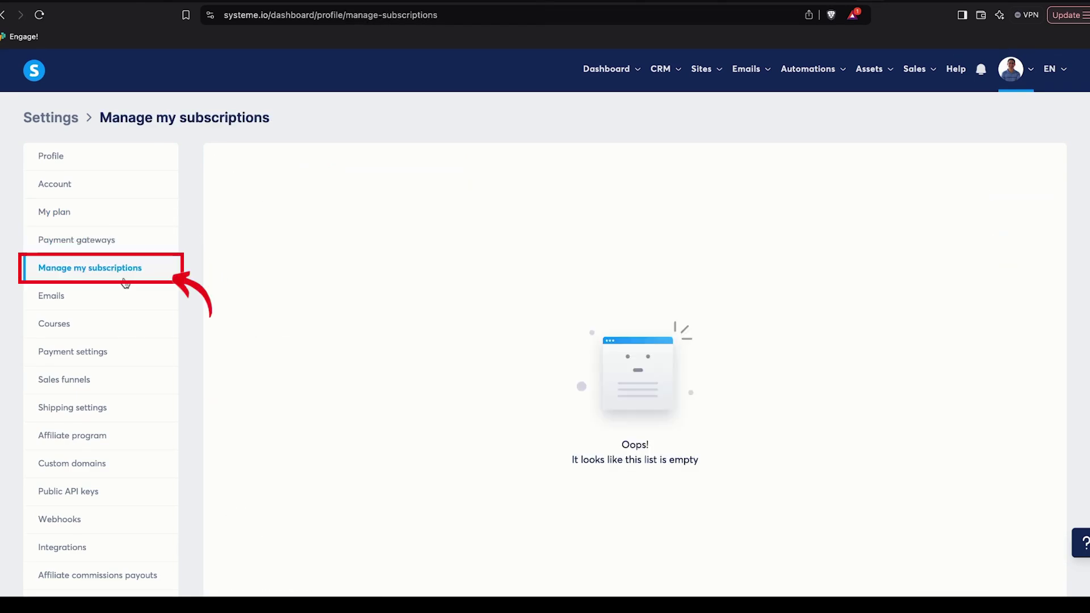
Review the Emails, Courses and Payment settings, ending on the Sales funnels settings
{"action": "left_click", "coordinate": [114, 304]}
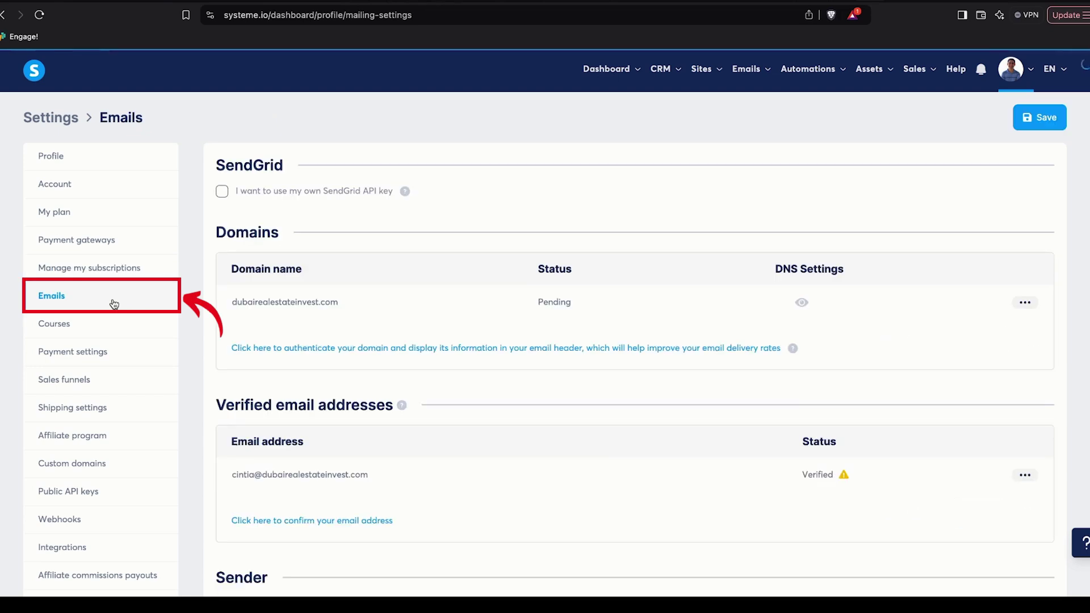
{"action": "left_click", "coordinate": [113, 335]}
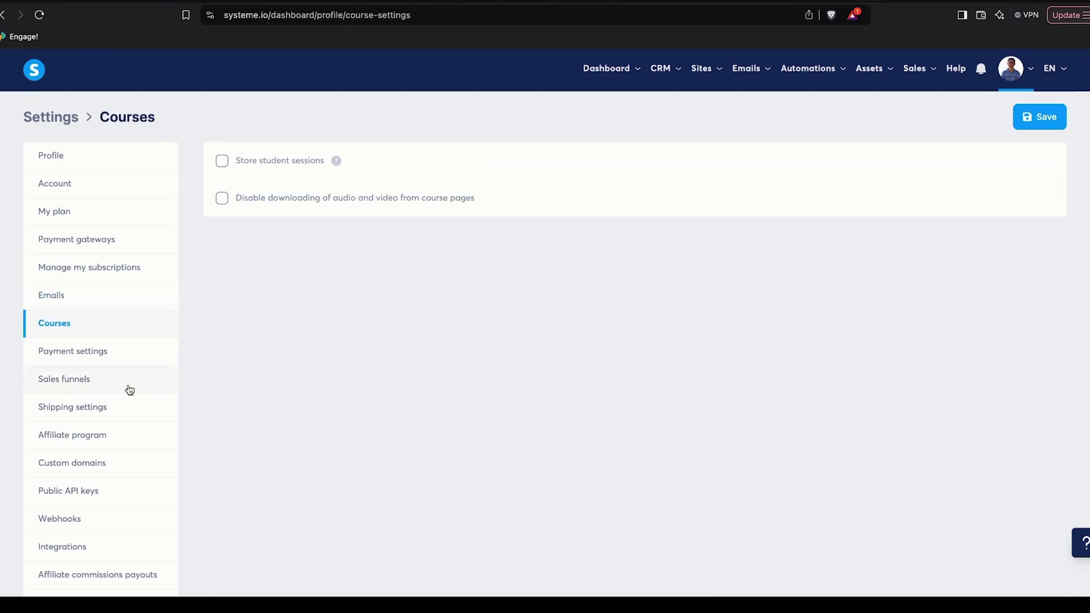
{"action": "scroll", "coordinate": [129, 388], "scroll_direction": "down", "scroll_amount": 2}
{"action": "left_click", "coordinate": [85, 265]}
{"action": "scroll", "coordinate": [195, 356], "scroll_direction": "down", "scroll_amount": 3}
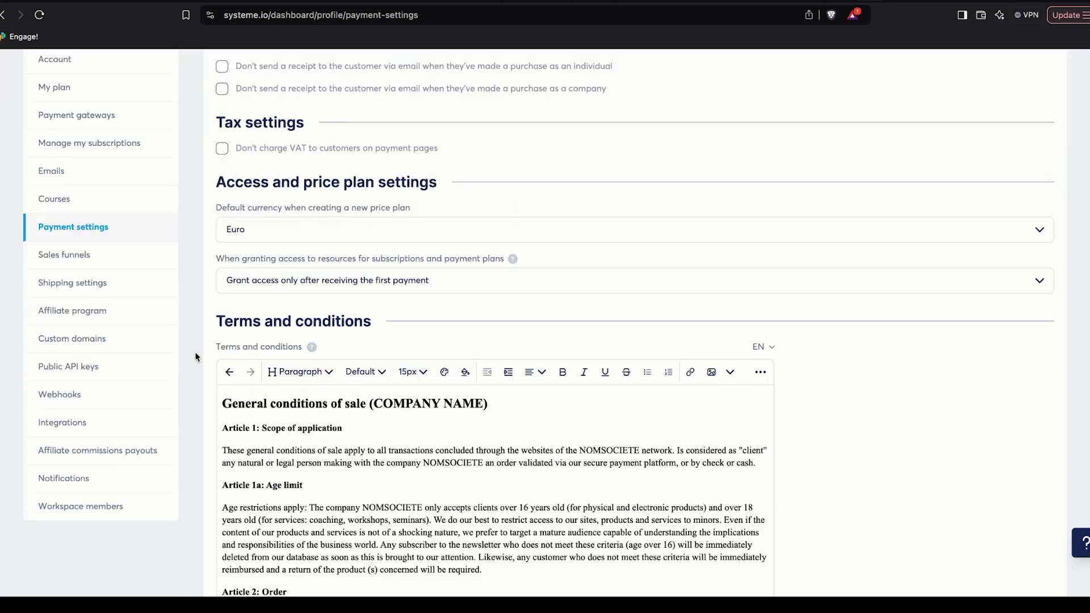
{"action": "scroll", "coordinate": [195, 357], "scroll_direction": "down", "scroll_amount": 2}
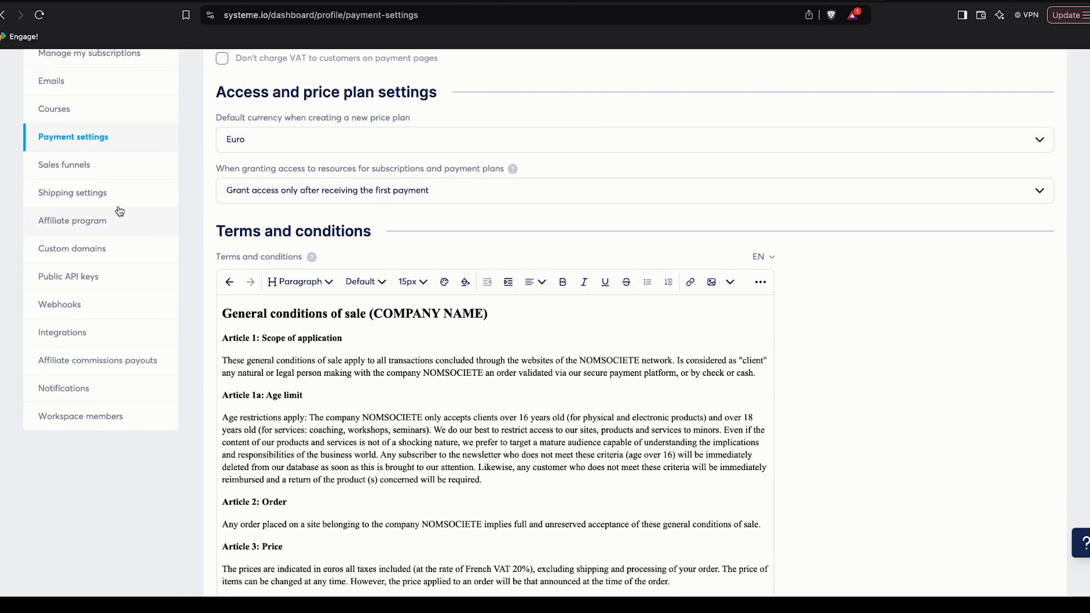
{"action": "left_click", "coordinate": [97, 173]}
{"action": "scroll", "coordinate": [97, 174], "scroll_direction": "down", "scroll_amount": 2}
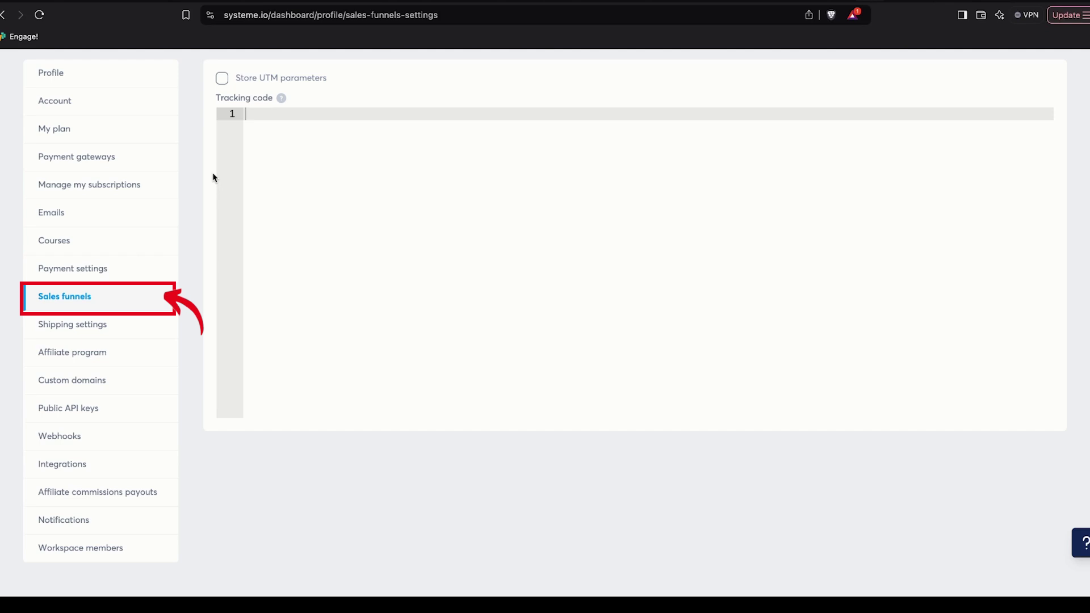
Move through the settings sidebar past Shipping and Integrations to Workspace members, with its empty Assistants list
{"action": "left_click", "coordinate": [122, 333]}
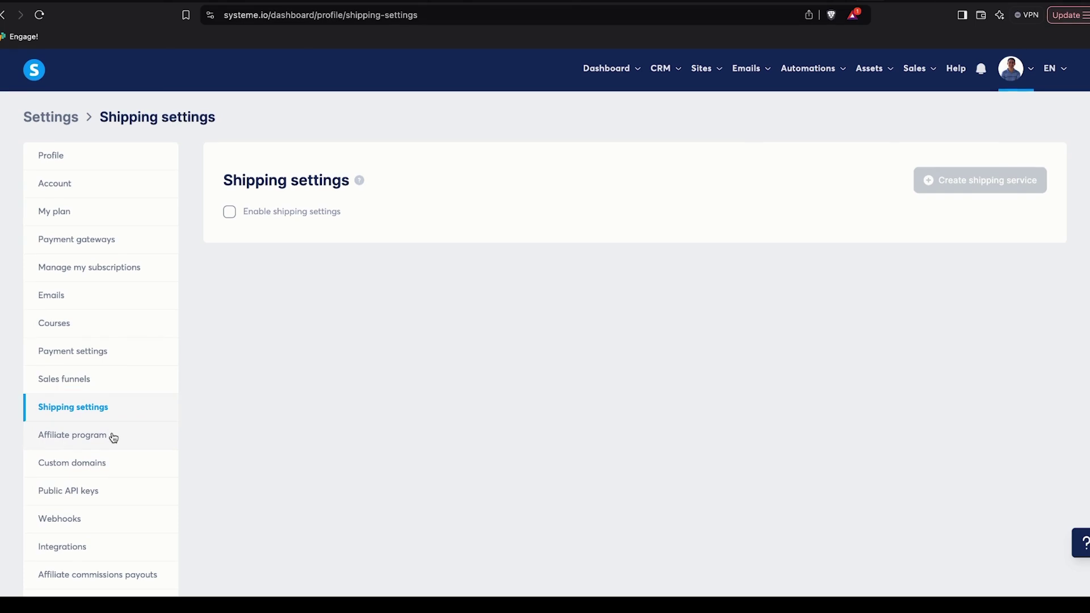
{"action": "scroll", "coordinate": [114, 437], "scroll_direction": "down", "scroll_amount": 2}
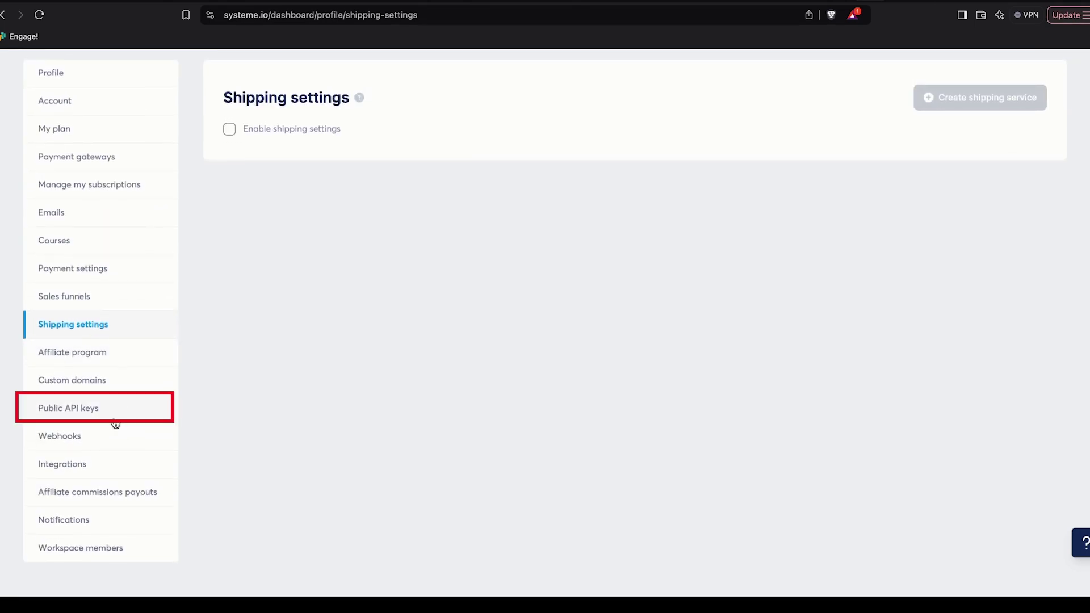
{"action": "left_click", "coordinate": [104, 471]}
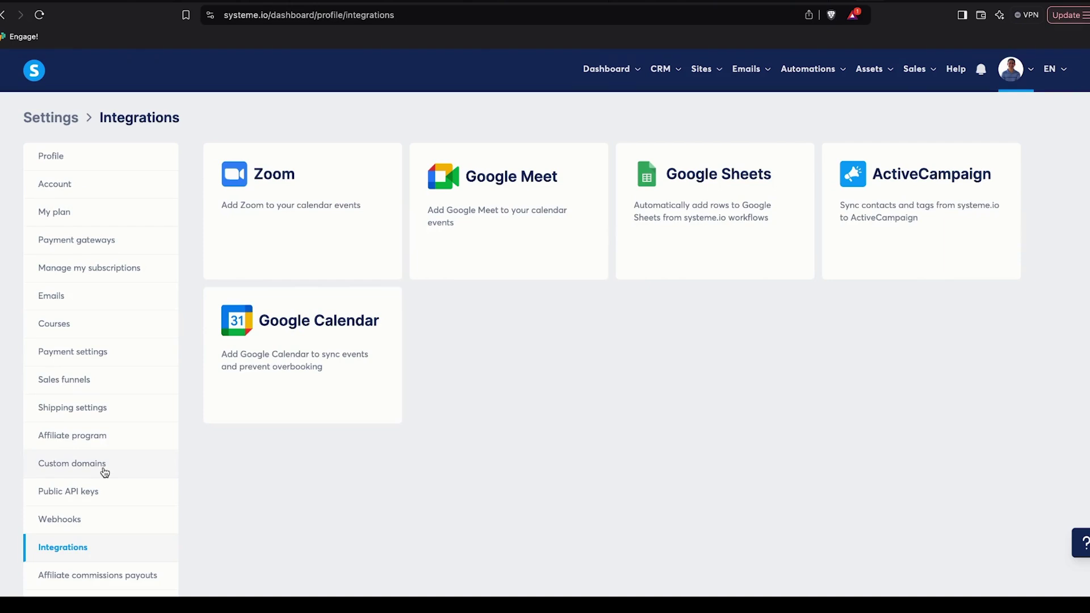
{"action": "scroll", "coordinate": [343, 555], "scroll_direction": "down", "scroll_amount": 2}
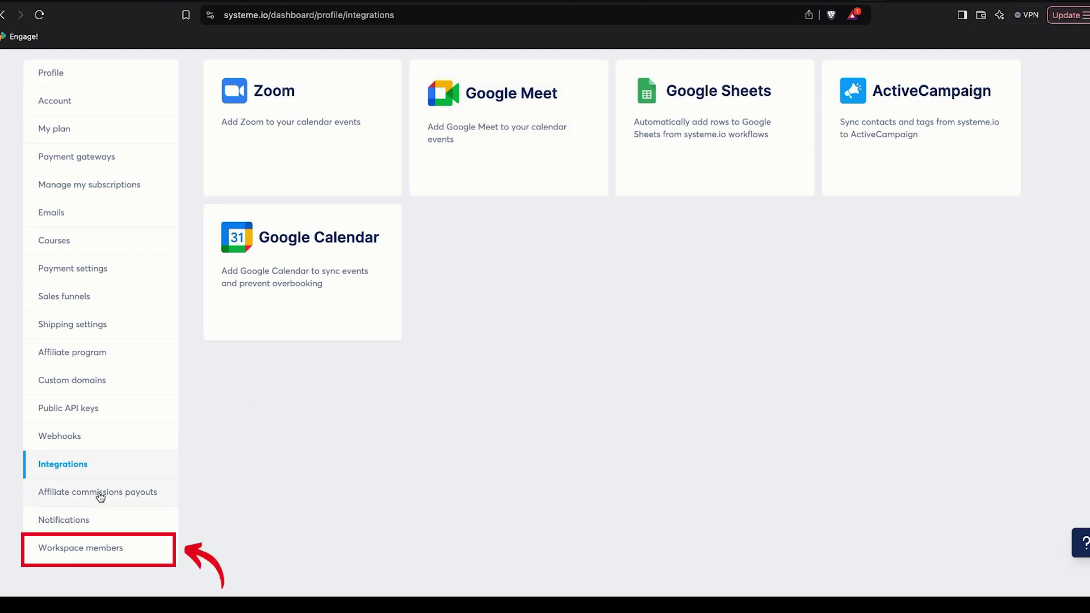
{"action": "left_click", "coordinate": [93, 549]}
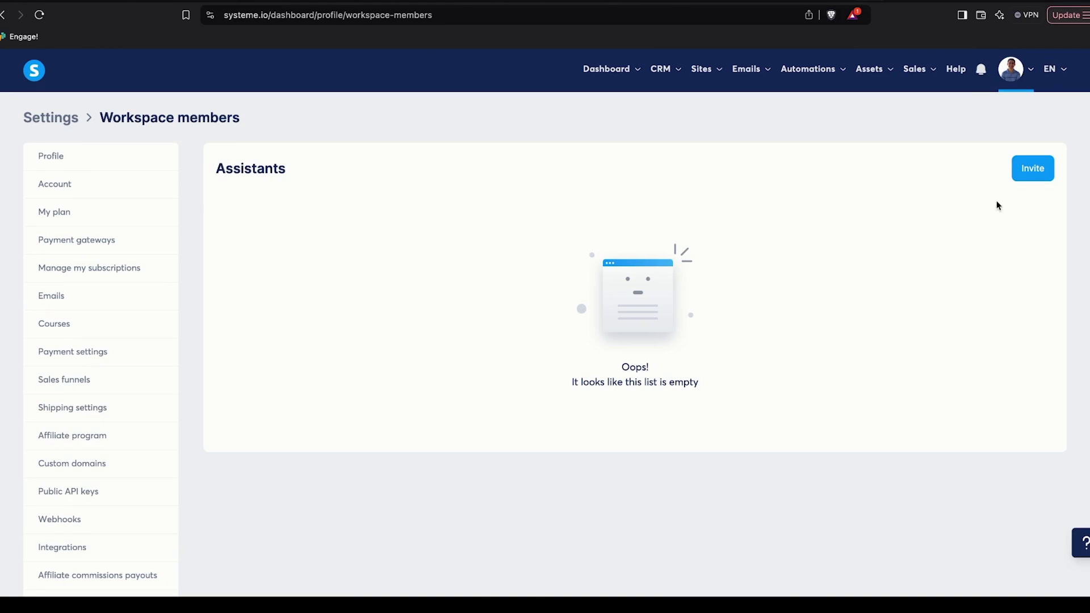
Invite a new workspace assistant with their email address on the dubairealestateinvest.com domain
{"action": "left_click", "coordinate": [1033, 168]}
{"action": "type", "text": "http://www.dubairealestateinvest.com"}
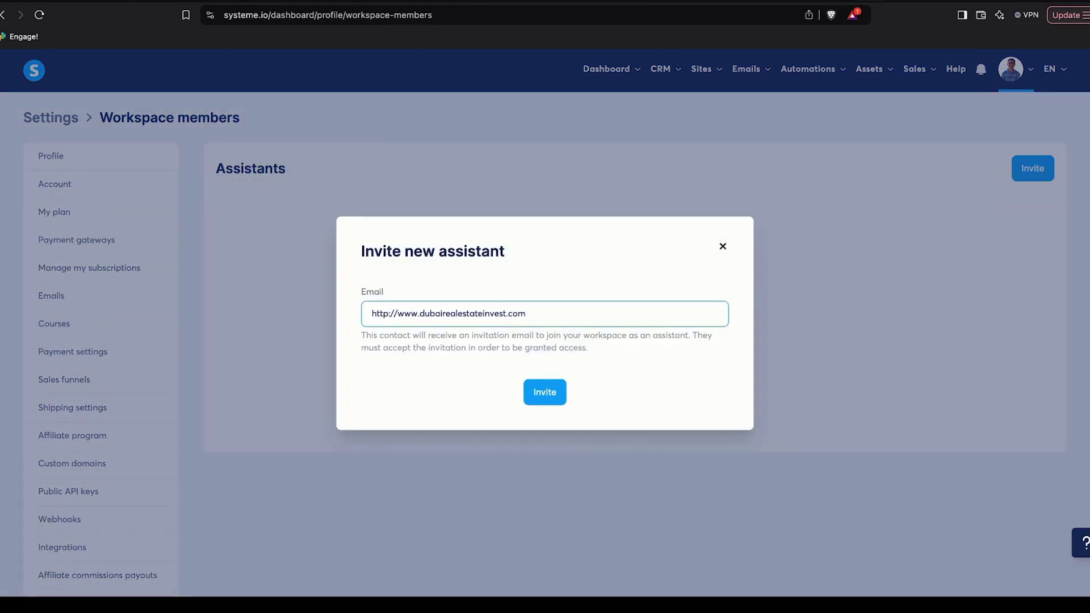
{"action": "key", "text": "shift+Home"}
{"action": "key", "text": "BackSpace"}
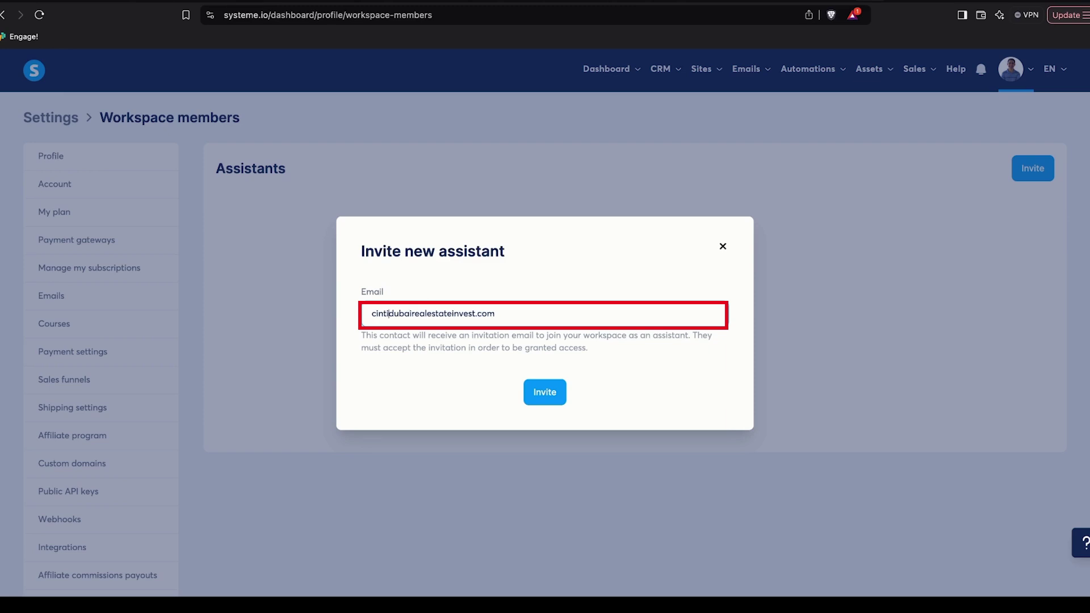
{"action": "type", "text": "!"}
{"action": "key", "text": "BackSpace"}
{"action": "type", "text": "@"}
{"action": "left_click", "coordinate": [550, 393]}
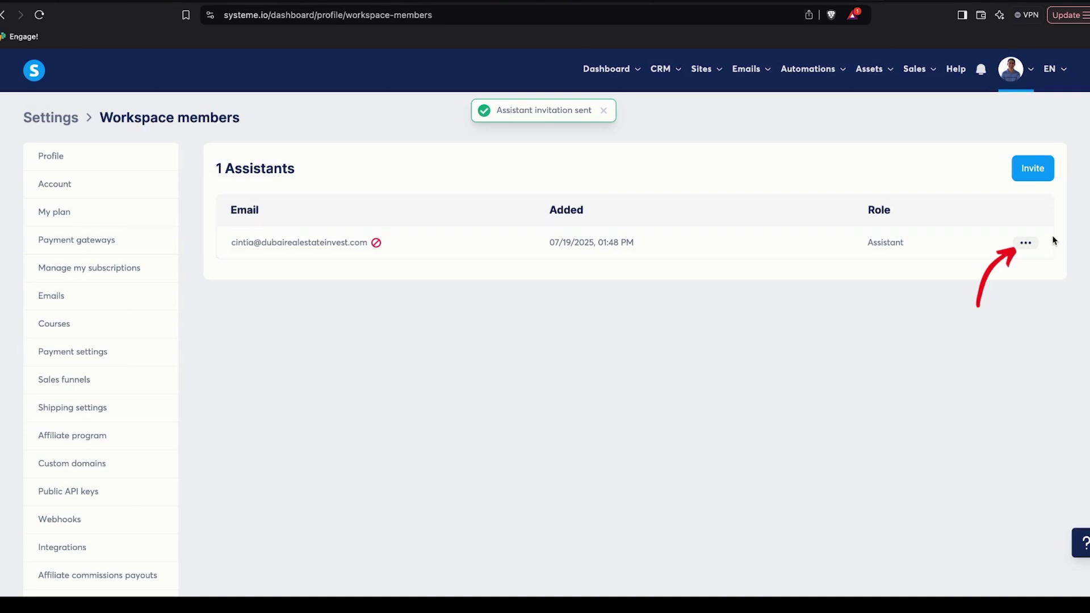
Change the invited assistant's role to Admin and save it
{"action": "left_click", "coordinate": [1025, 243]}
{"action": "left_click", "coordinate": [986, 248]}
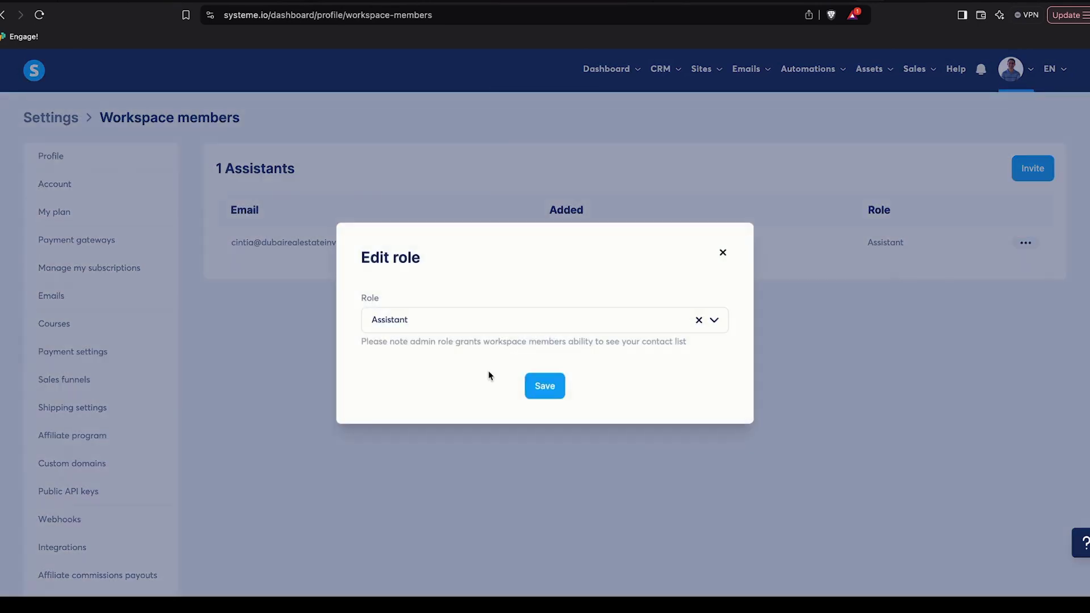
{"action": "left_click", "coordinate": [713, 321]}
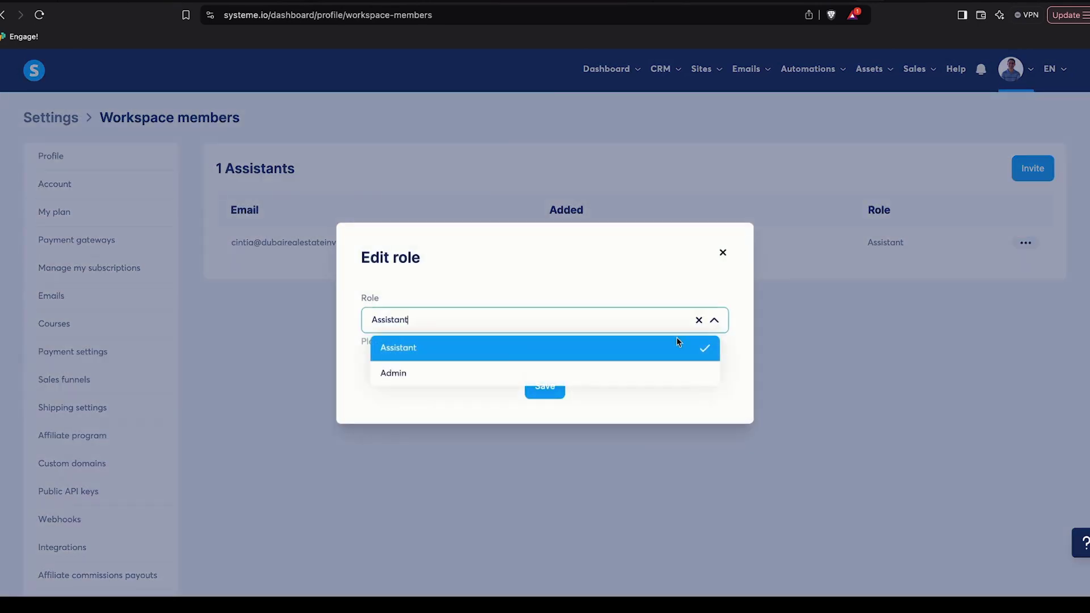
{"action": "left_click", "coordinate": [633, 368]}
{"action": "left_click", "coordinate": [544, 389]}
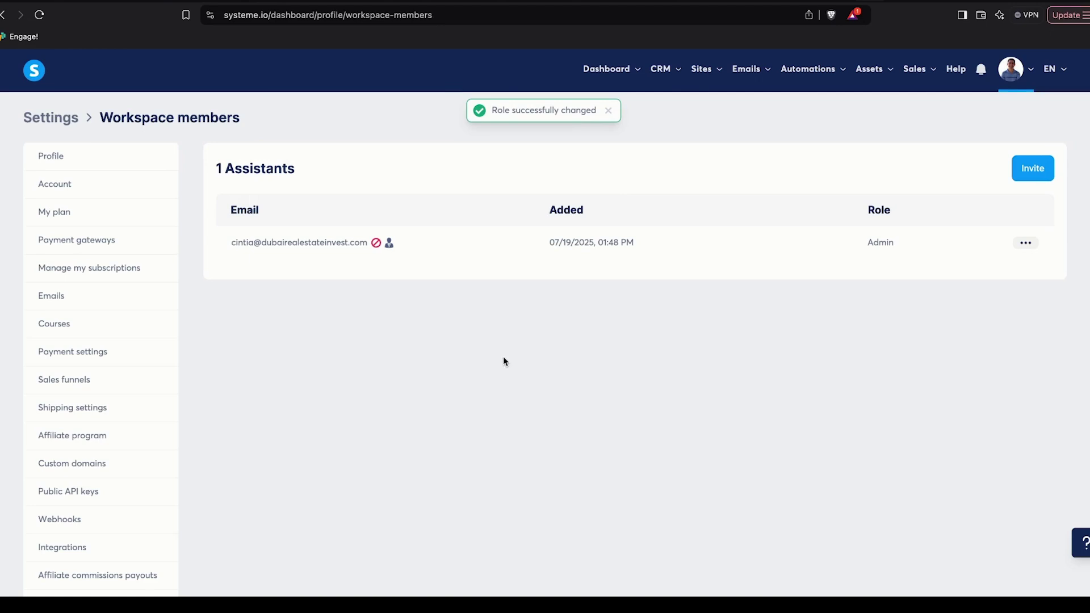
{"action": "scroll", "coordinate": [136, 466], "scroll_direction": "down", "scroll_amount": 2}
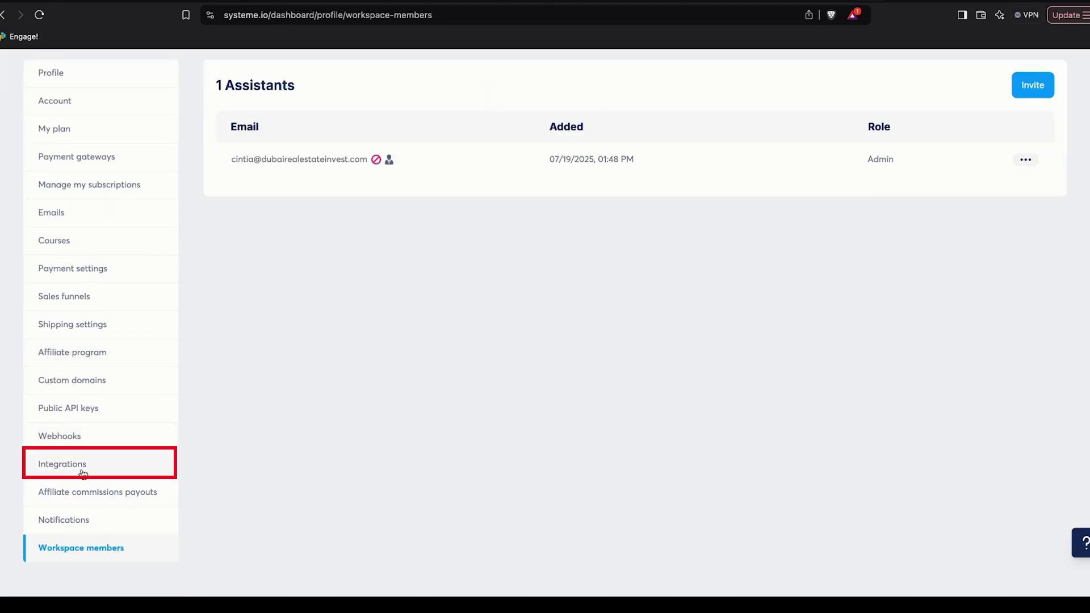
Connect Google Sheets by signing in and granting Systeme.io access to the Google account
{"action": "left_click", "coordinate": [83, 470]}
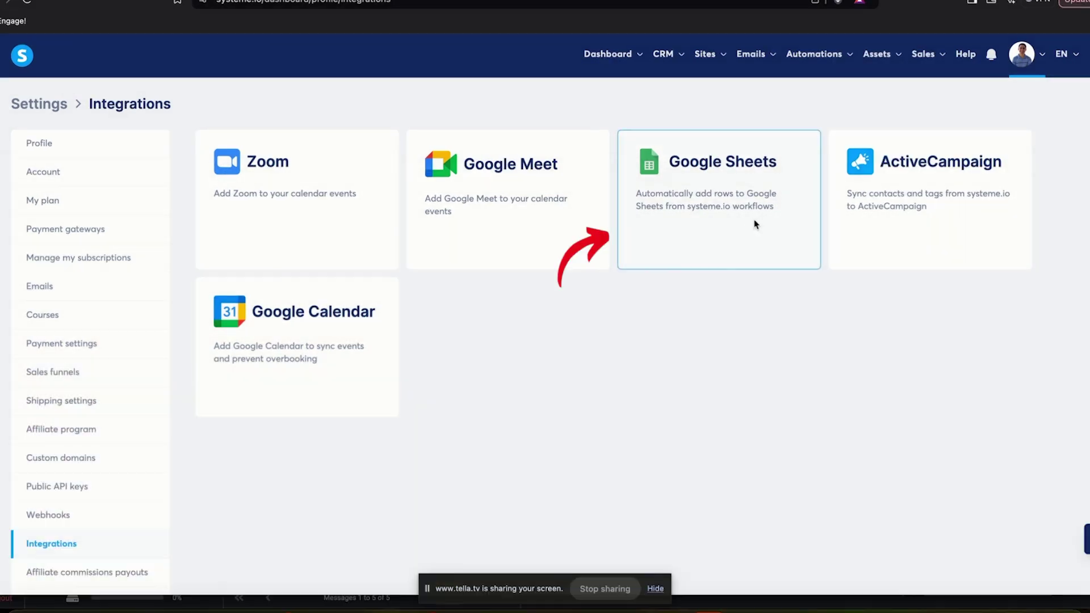
{"action": "left_click", "coordinate": [754, 219]}
{"action": "left_click", "coordinate": [548, 355]}
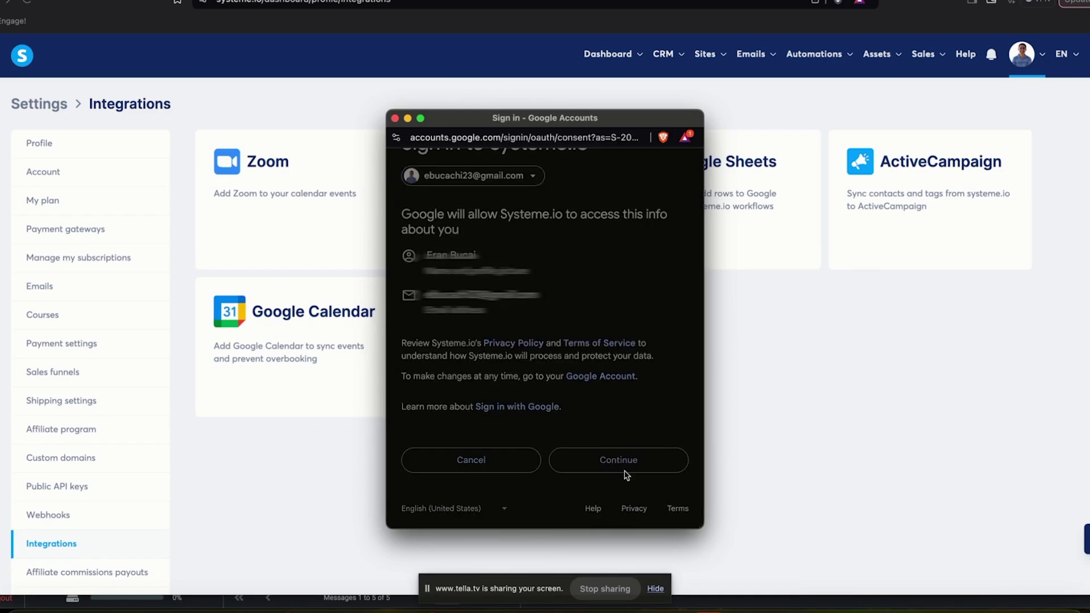
{"action": "left_click", "coordinate": [626, 475]}
{"action": "scroll", "coordinate": [608, 466], "scroll_direction": "down", "scroll_amount": 5}
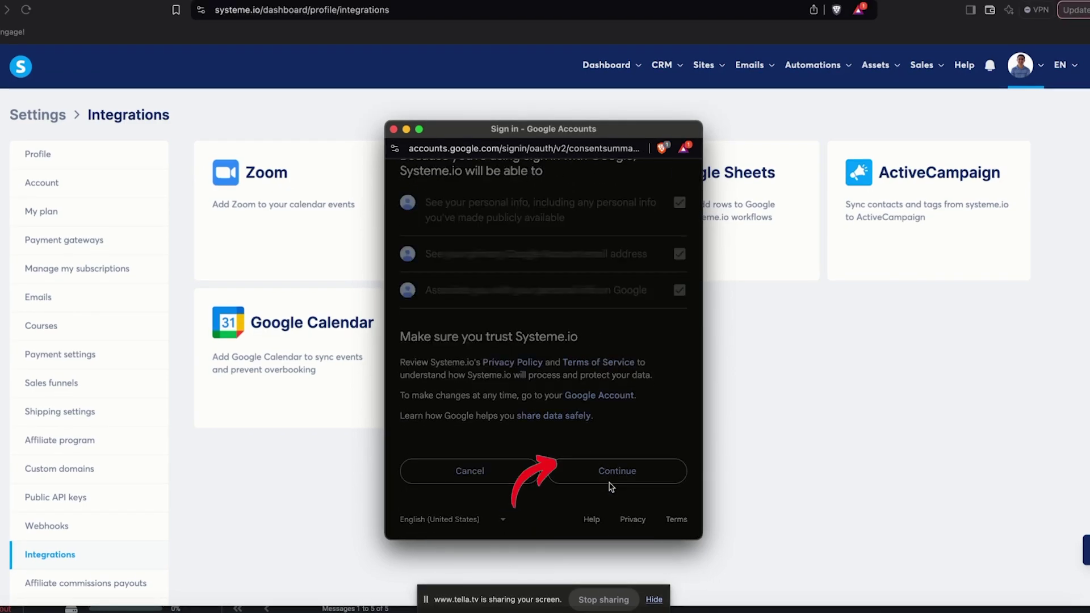
{"action": "left_click", "coordinate": [612, 485]}
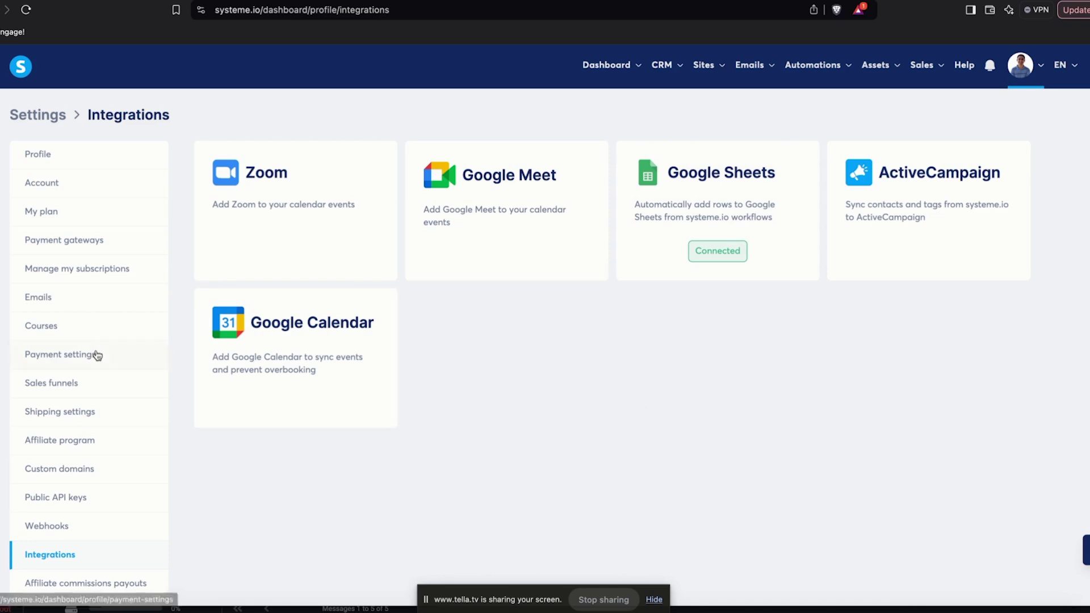
Copy the custom domain name and check its Pending status in the Emails settings
{"action": "left_click", "coordinate": [76, 472]}
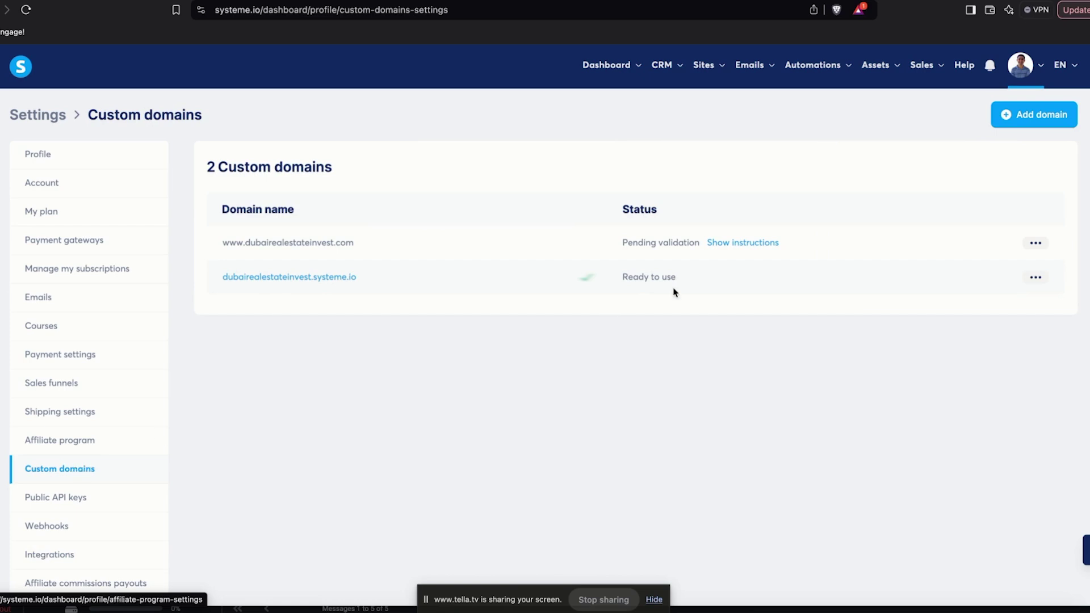
{"action": "left_click_drag", "start_coordinate": [378, 245], "coordinate": [238, 243]}
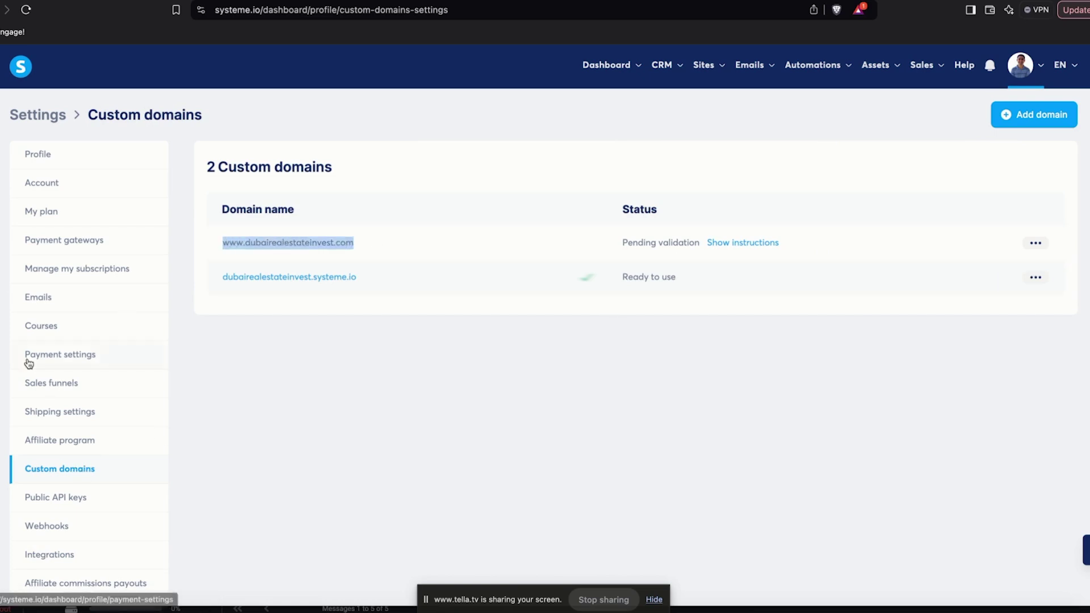
{"action": "left_click", "coordinate": [60, 307]}
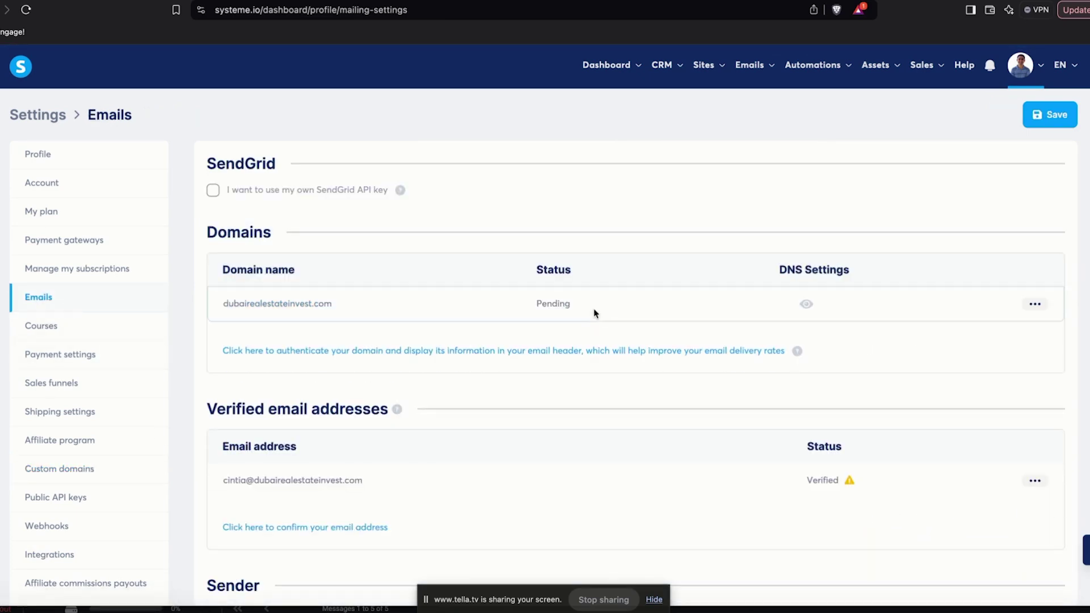
{"action": "left_click_drag", "start_coordinate": [591, 307], "coordinate": [535, 305]}
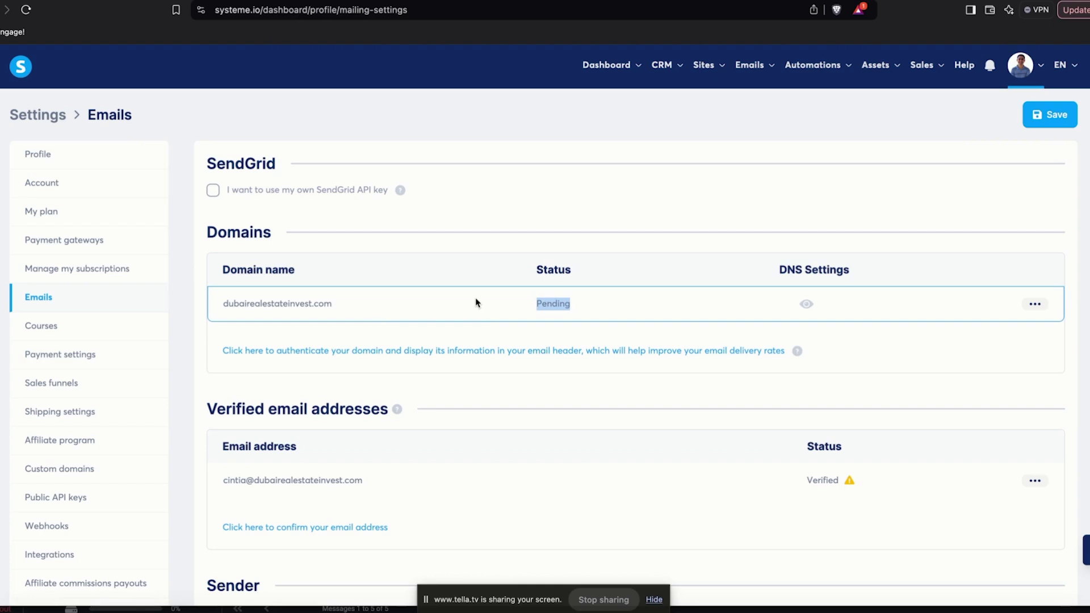
{"action": "scroll", "coordinate": [502, 382], "scroll_direction": "down", "scroll_amount": 4}
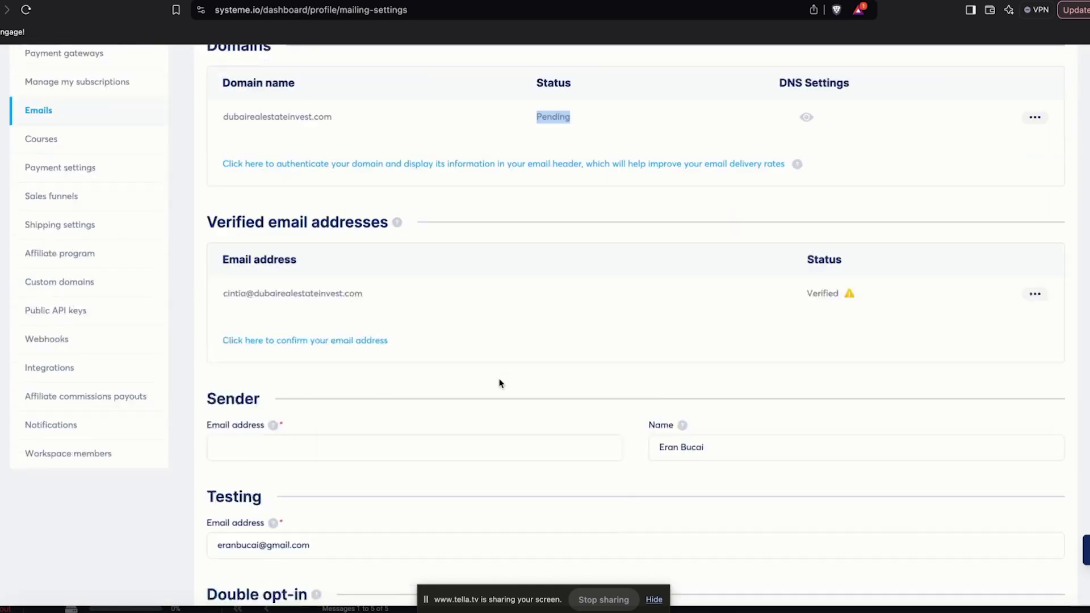
{"action": "left_click_drag", "start_coordinate": [363, 255], "coordinate": [222, 255]}
{"action": "key", "text": "ctrl+c"}
Paste the verified address as the Sender Email and replace the sender name
{"action": "left_click", "coordinate": [244, 408]}
{"action": "key", "text": "ctrl+v"}
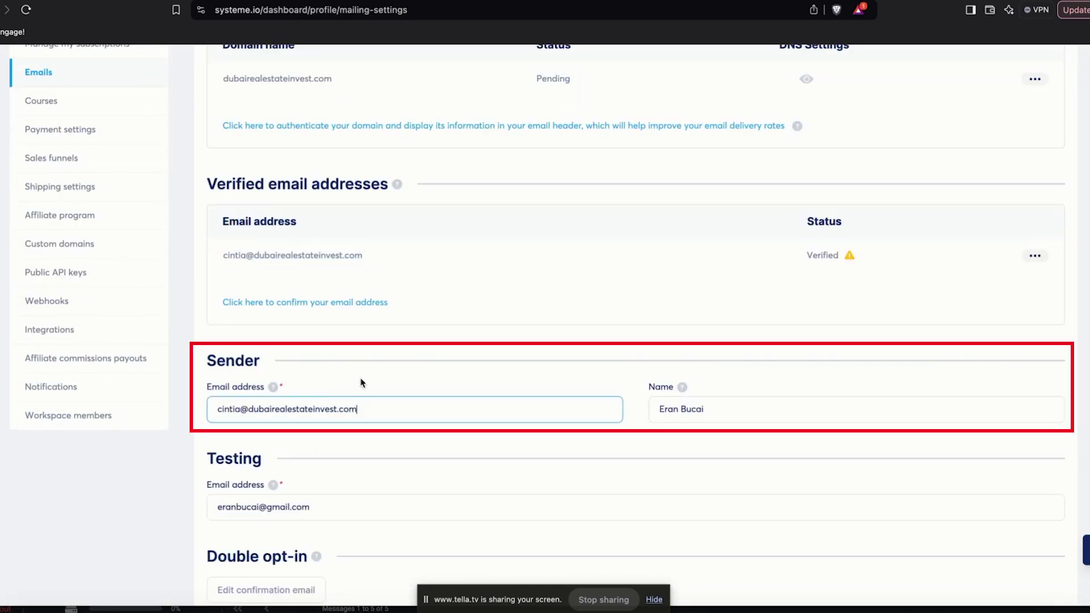
{"action": "triple_click", "coordinate": [713, 414]}
{"action": "type", "text": "Ci"}
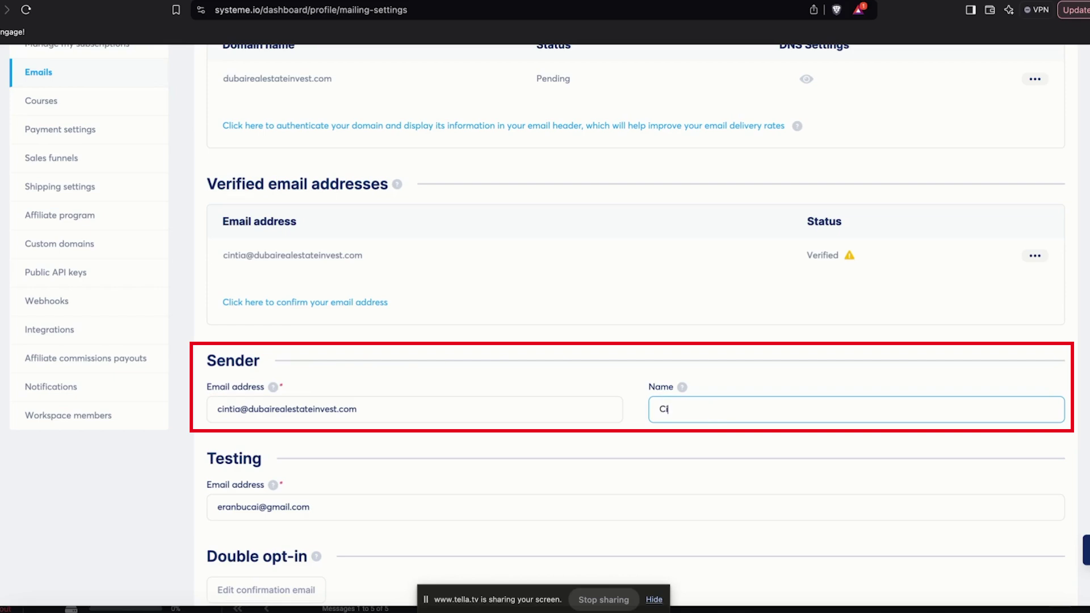
{"action": "type", "text": "ntain"}
{"action": "type", "text": "ia"}
{"action": "scroll", "coordinate": [334, 409], "scroll_direction": "down", "scroll_amount": 5}
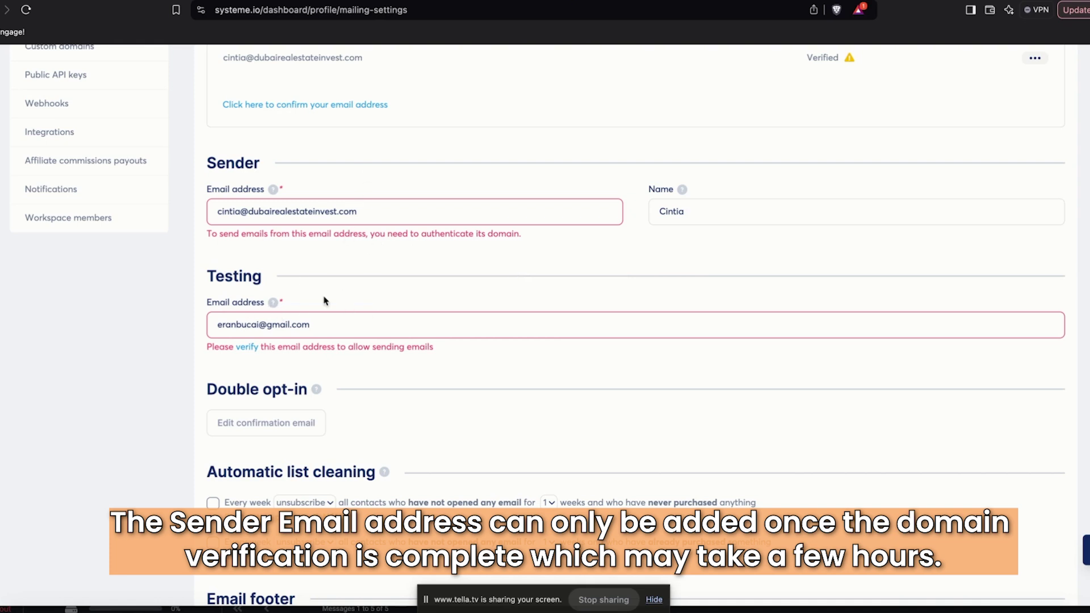
Add the testing address as a sender email and confirm it through the Systeme.io confirmation email
{"action": "left_click", "coordinate": [251, 349]}
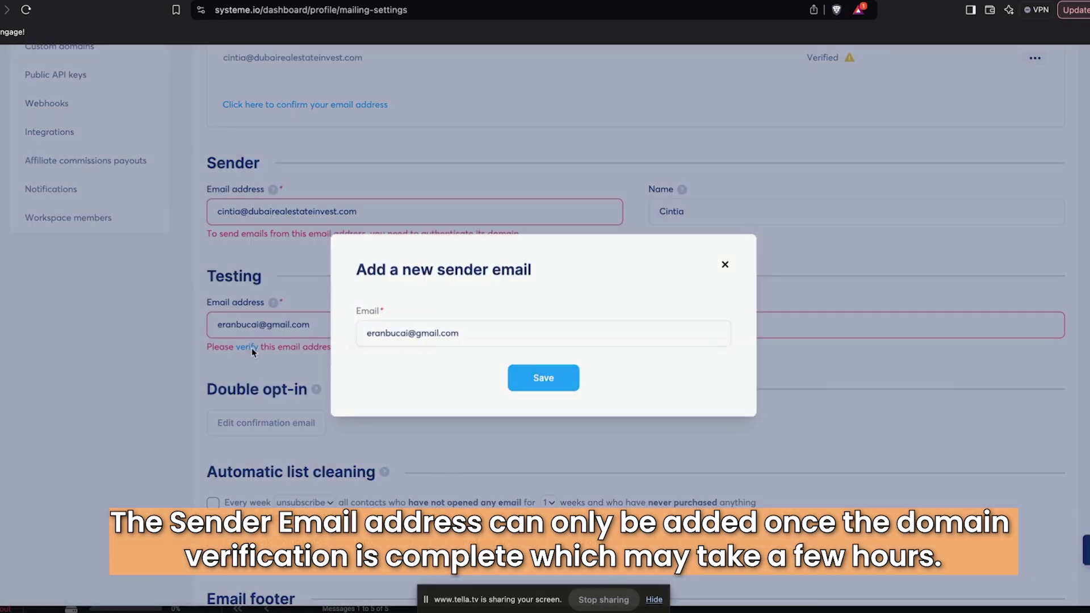
{"action": "left_click", "coordinate": [552, 379]}
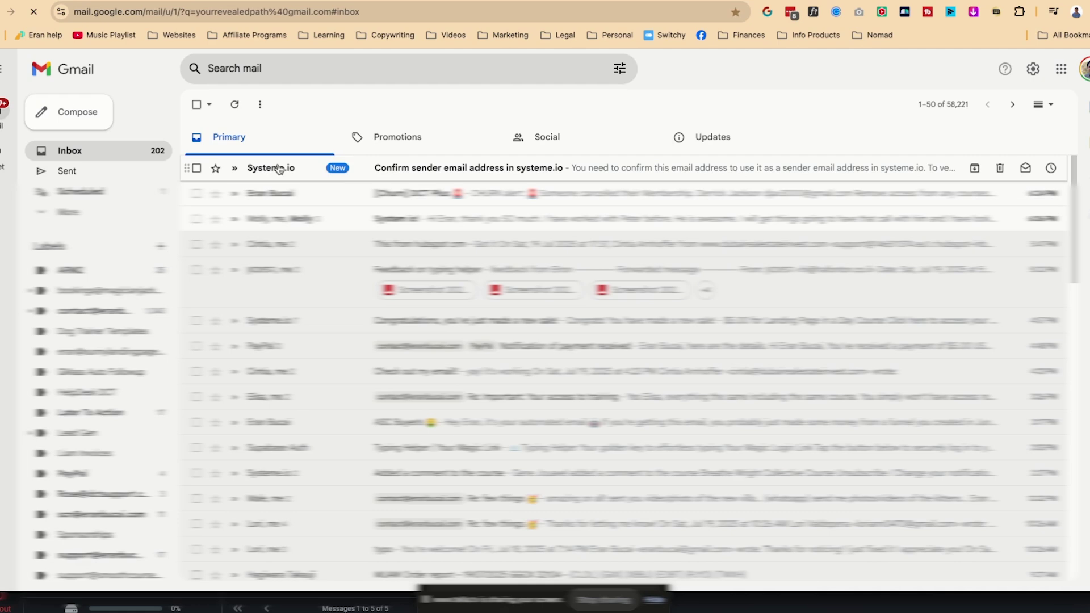
{"action": "left_click", "coordinate": [280, 170]}
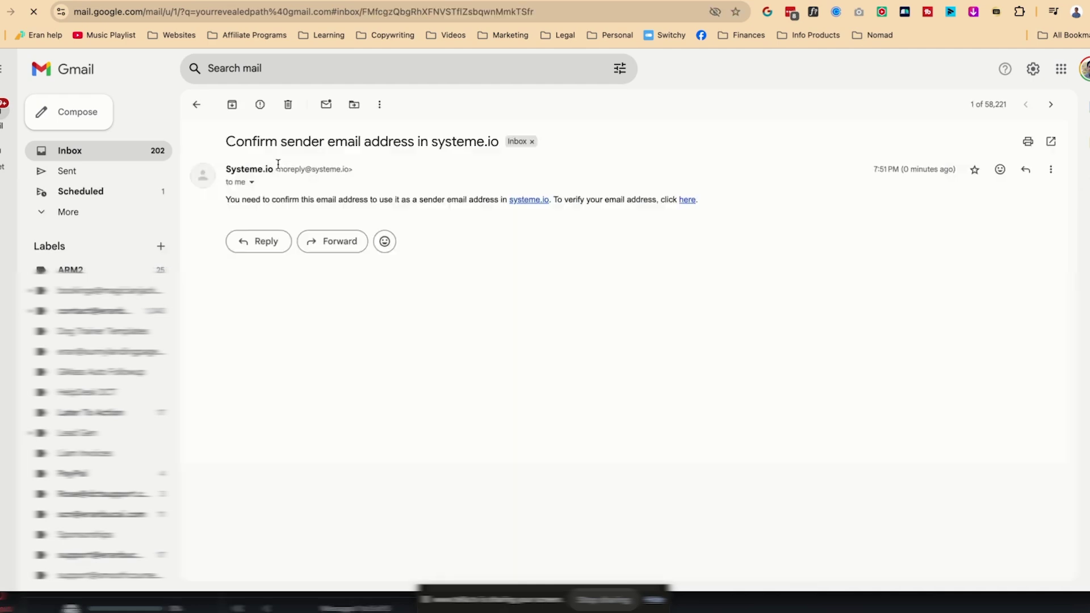
{"action": "left_click", "coordinate": [687, 200]}
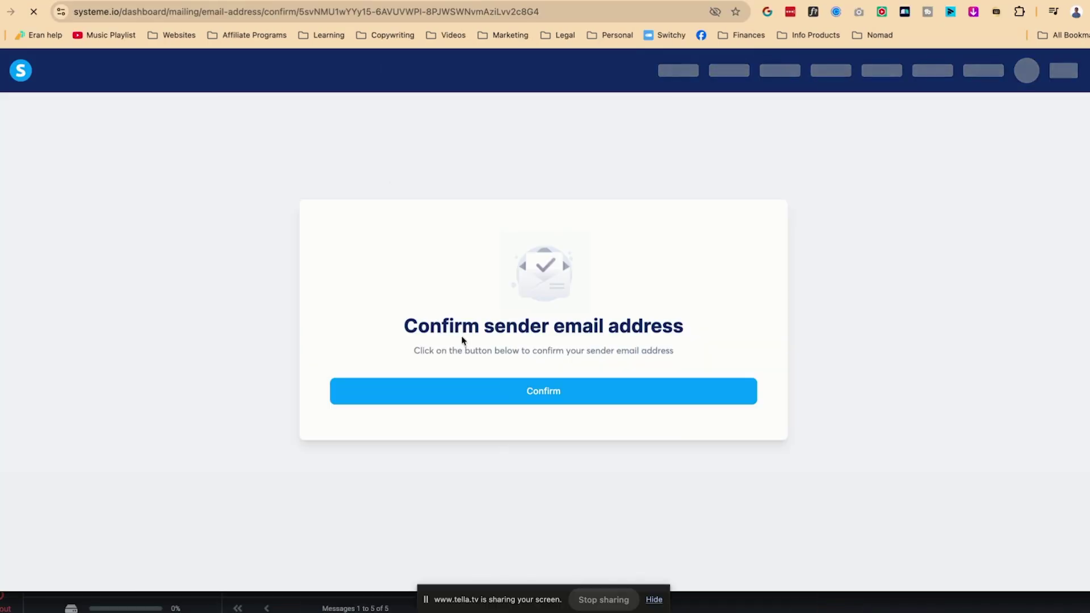
{"action": "left_click", "coordinate": [508, 396]}
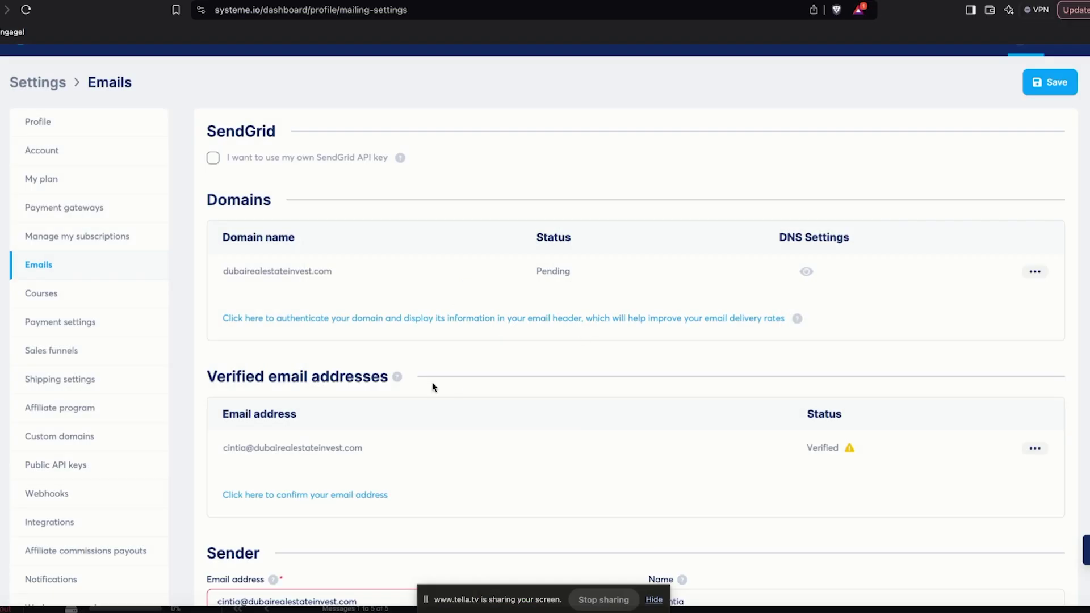
Reload the mailing settings page and check the Verified email addresses list
{"action": "scroll", "coordinate": [433, 383], "scroll_direction": "down", "scroll_amount": 7}
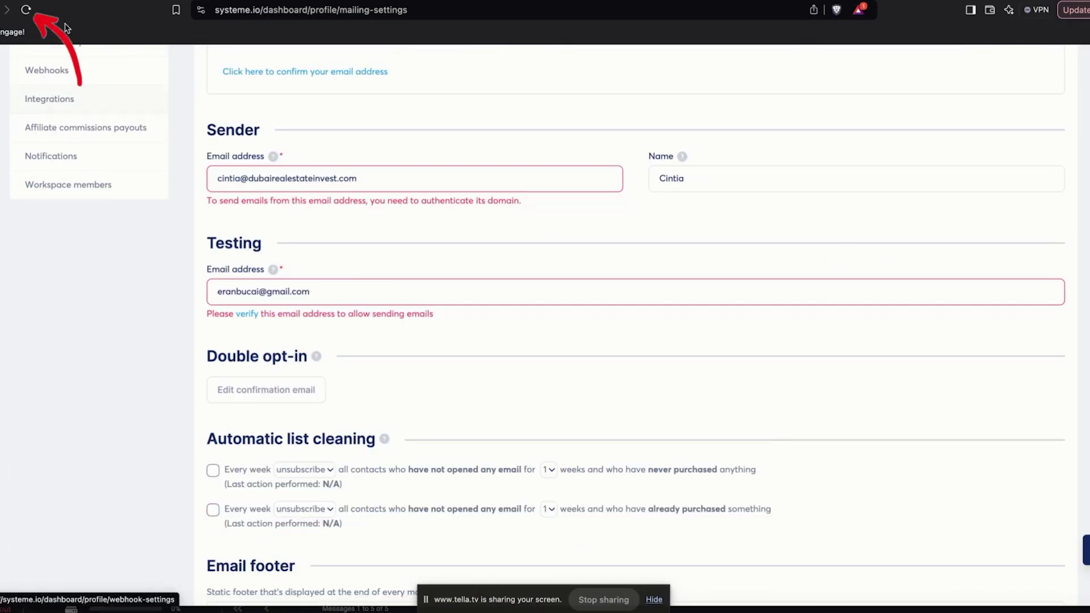
{"action": "left_click", "coordinate": [25, 10]}
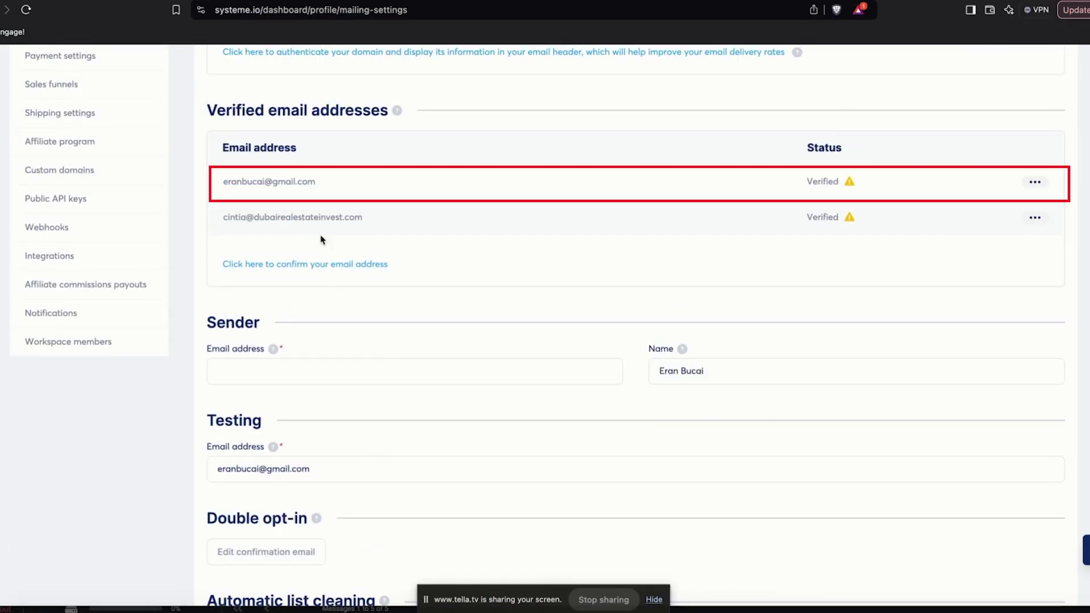
{"action": "scroll", "coordinate": [363, 193], "scroll_direction": "down", "scroll_amount": 5}
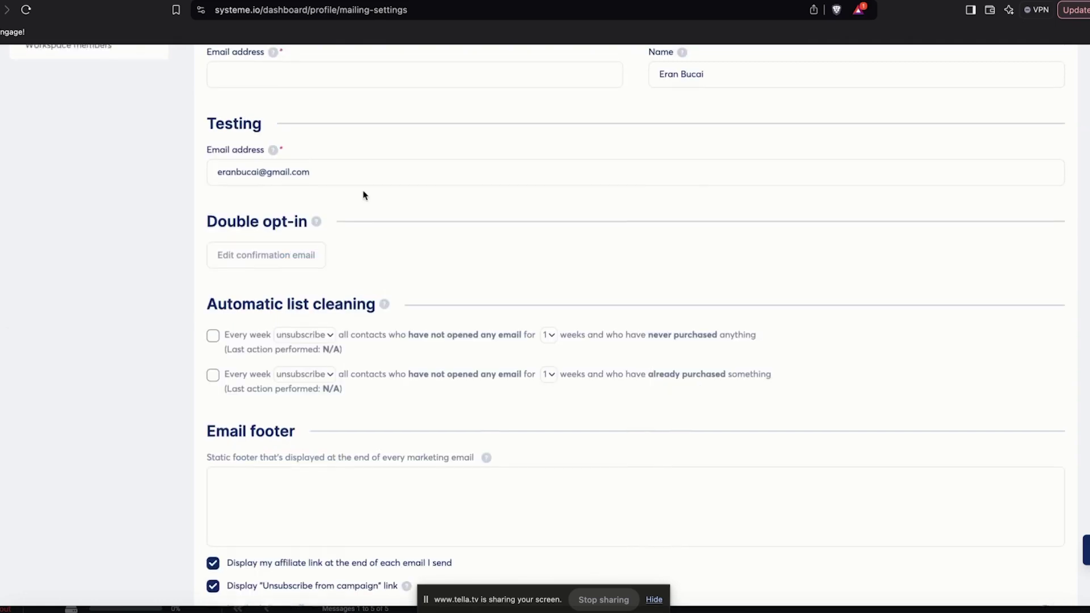
{"action": "scroll", "coordinate": [306, 320], "scroll_direction": "up", "scroll_amount": 2}
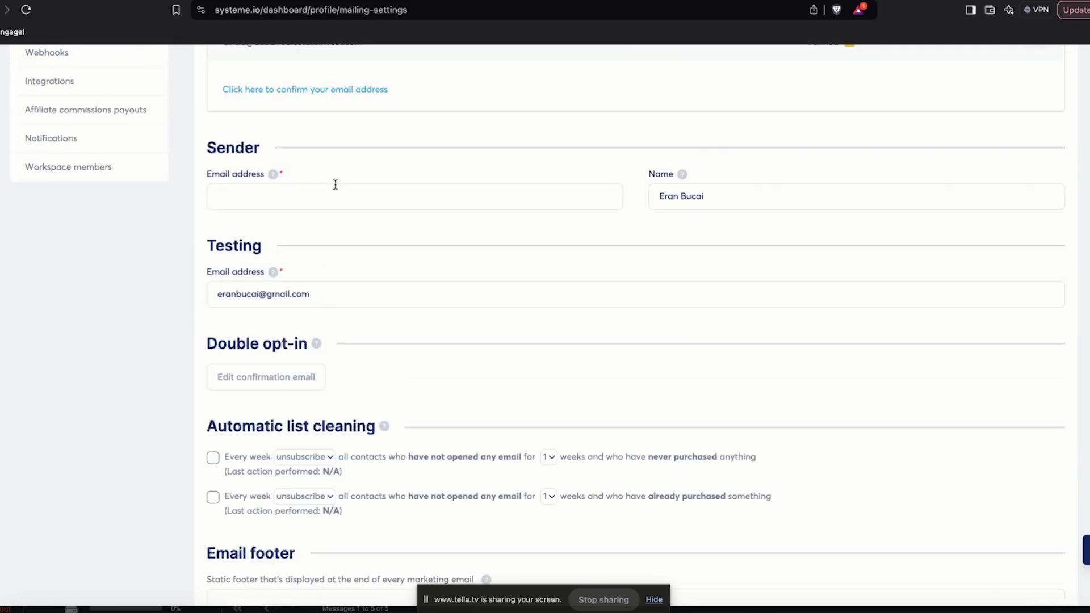
{"action": "scroll", "coordinate": [336, 185], "scroll_direction": "up", "scroll_amount": 7}
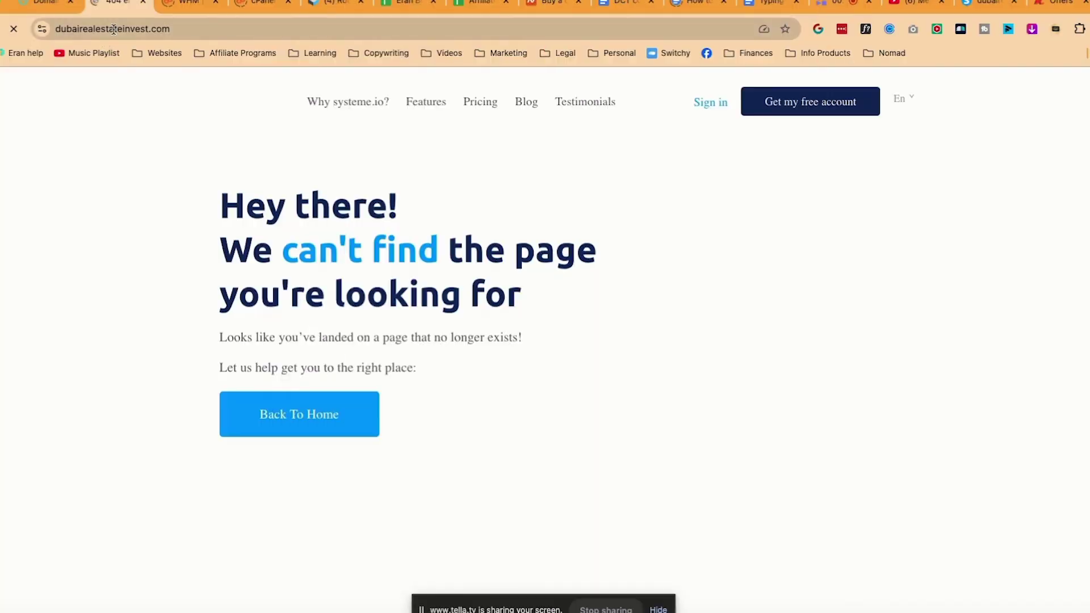
Append /calendar to the domain's address to load dubairealestateinvest.com/calendar
{"action": "left_click", "coordinate": [113, 29]}
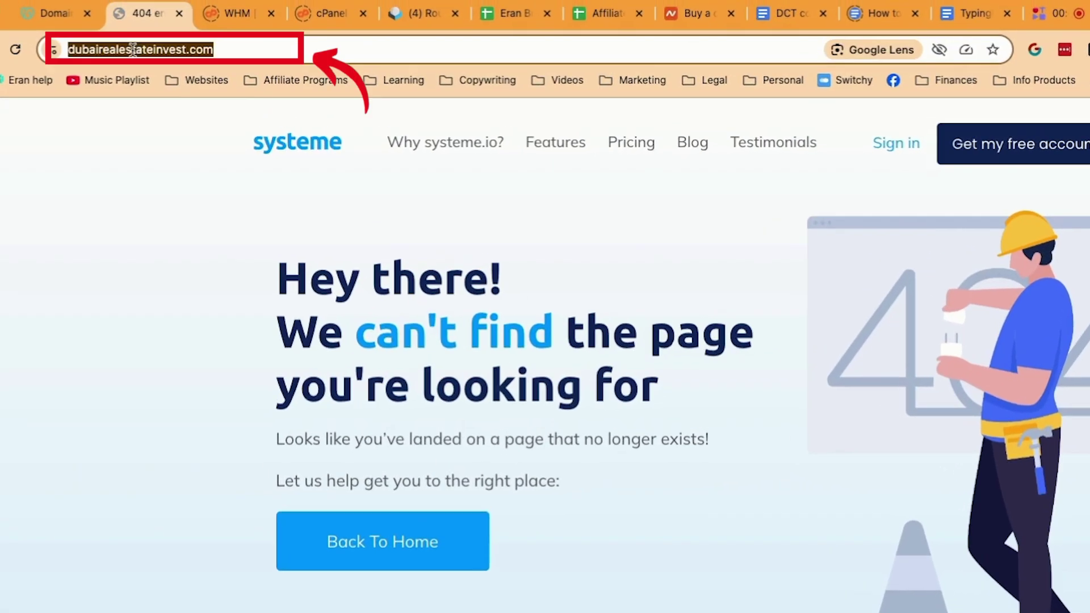
{"action": "left_click", "coordinate": [114, 29]}
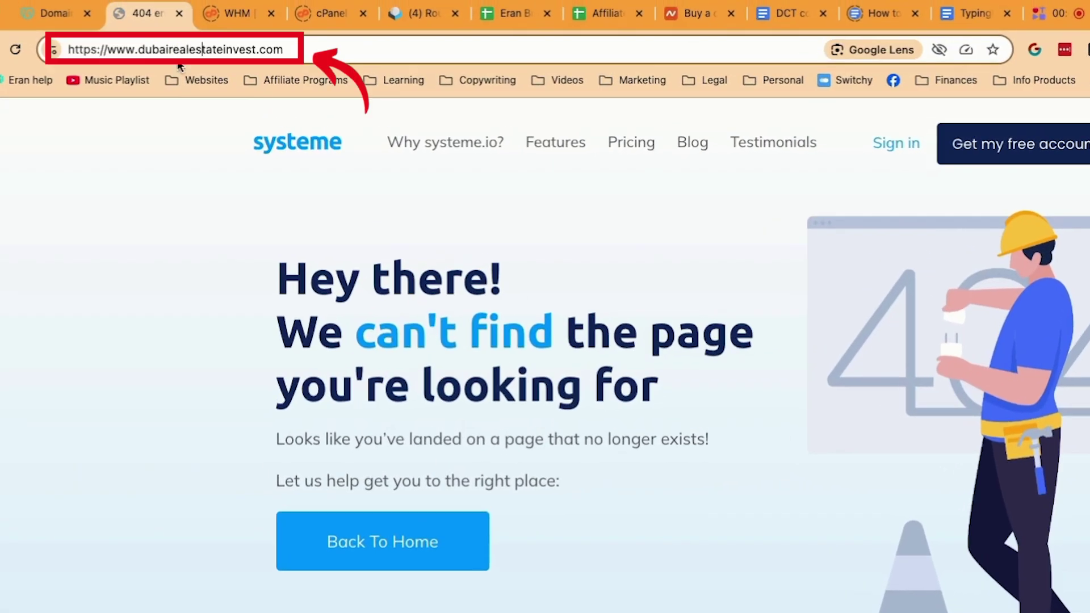
{"action": "left_click", "coordinate": [99, 199]}
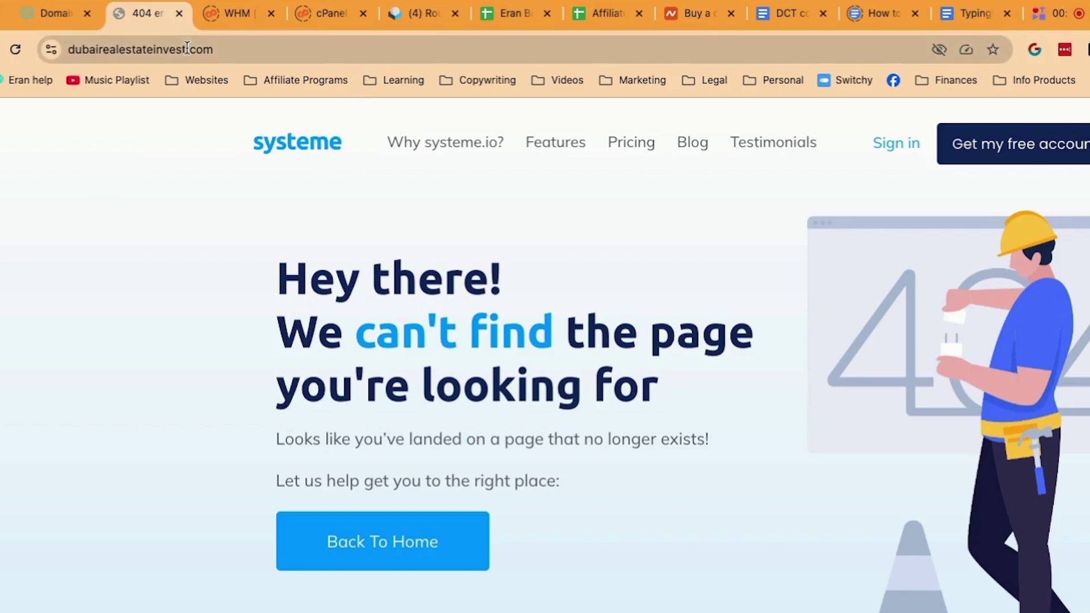
{"action": "left_click", "coordinate": [237, 49]}
{"action": "key", "text": "Right"}
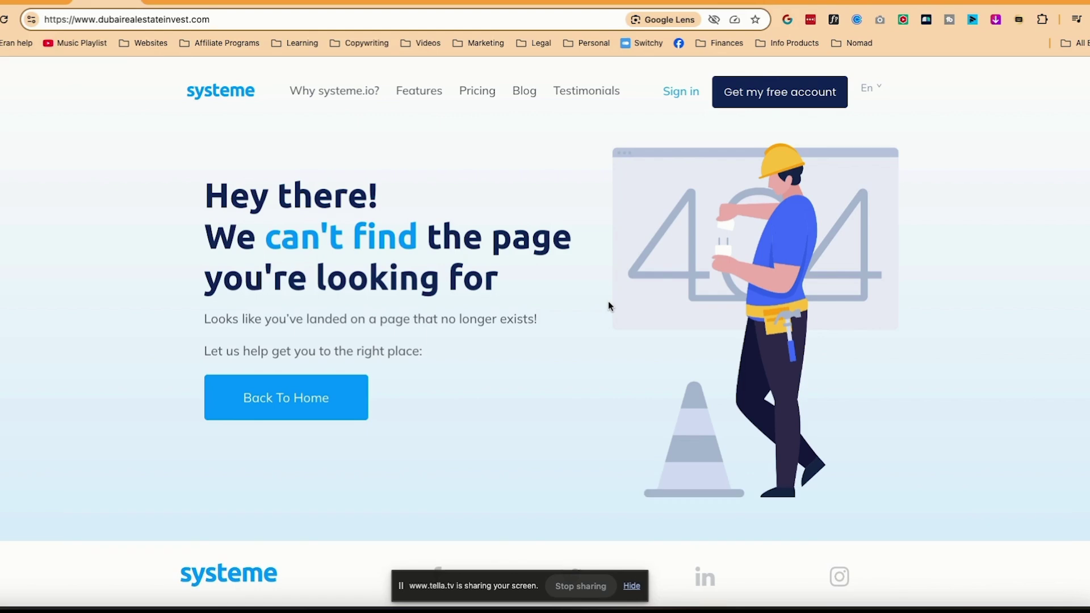
{"action": "type", "text": "/cale"}
{"action": "key", "text": "Return"}
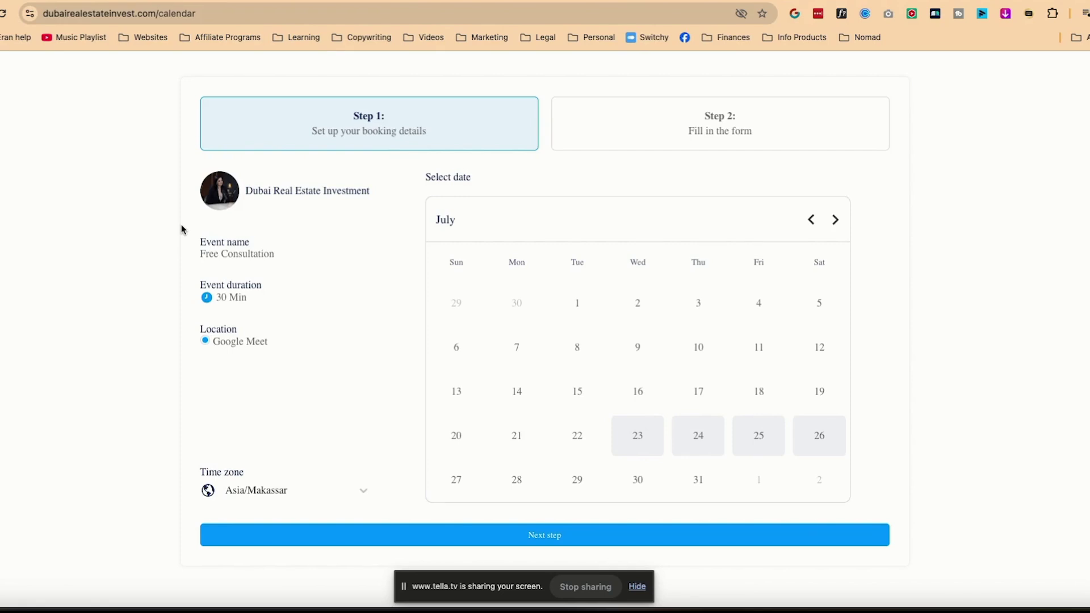
Select Wednesday, July 23 on the Free Consultation calendar to show its time slots
{"action": "left_click", "coordinate": [652, 446]}
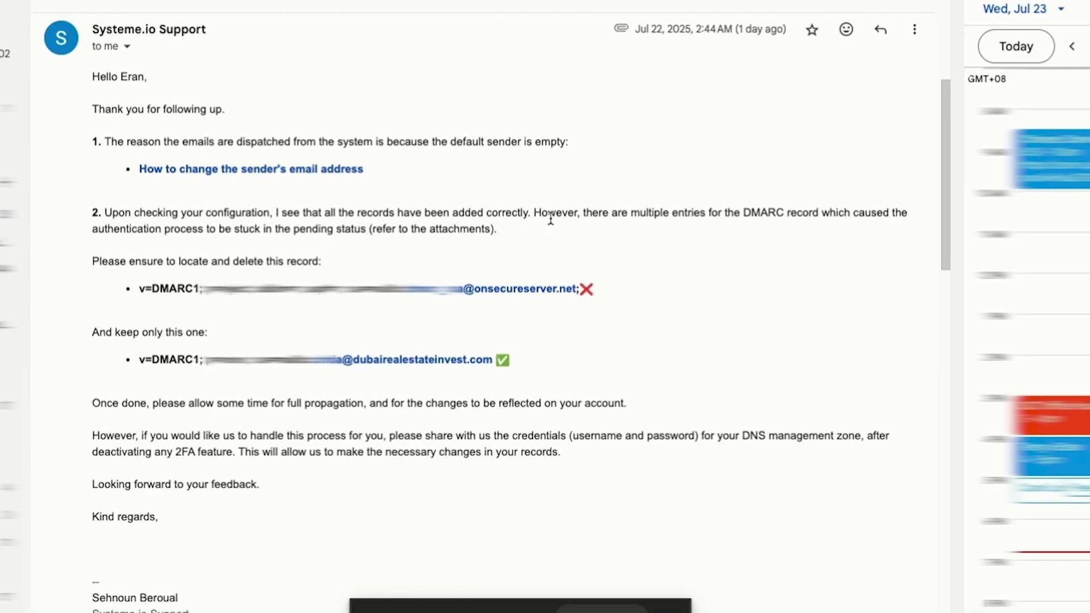
{"action": "left_click_drag", "start_coordinate": [743, 212], "coordinate": [841, 230]}
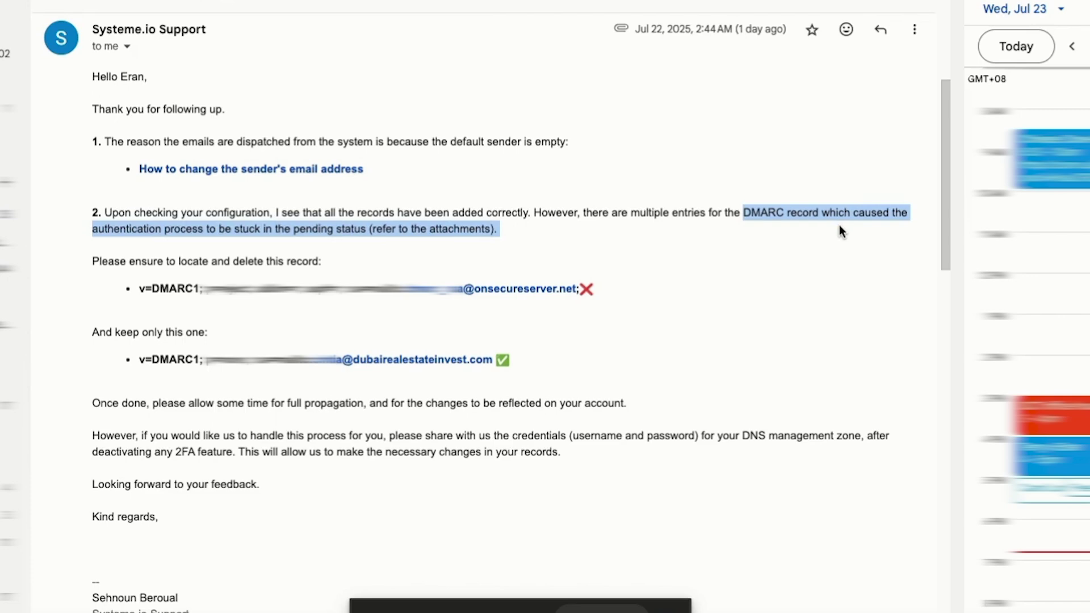
{"action": "left_click", "coordinate": [602, 611]}
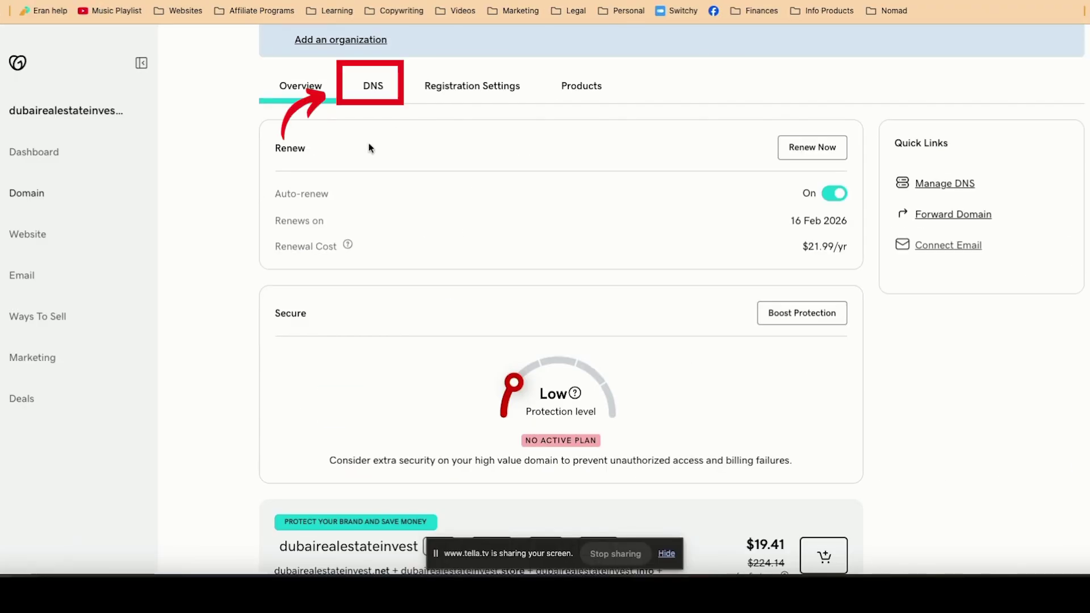
Open the domain's DNS Records list and show 50 records per page
{"action": "left_click", "coordinate": [370, 91]}
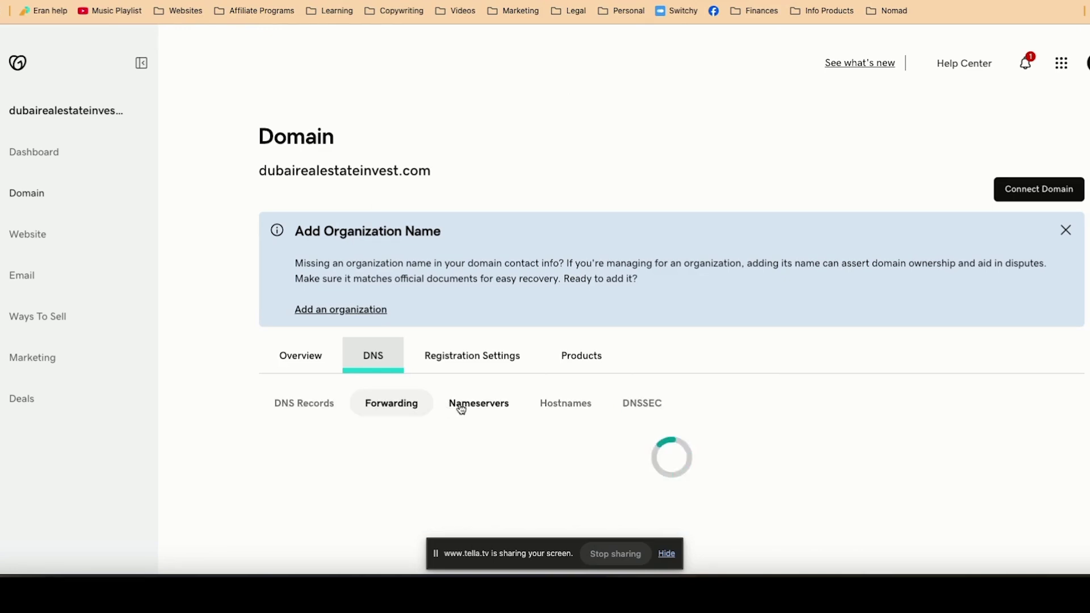
{"action": "left_click", "coordinate": [321, 410]}
{"action": "scroll", "coordinate": [321, 410], "scroll_direction": "down", "scroll_amount": 5}
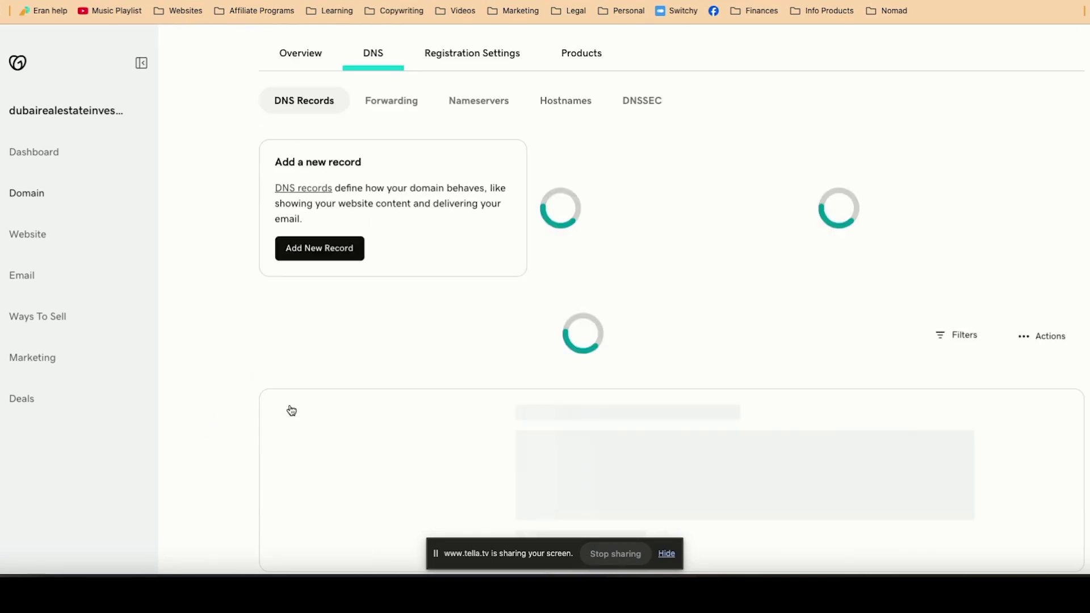
{"action": "scroll", "coordinate": [497, 284], "scroll_direction": "down", "scroll_amount": 10}
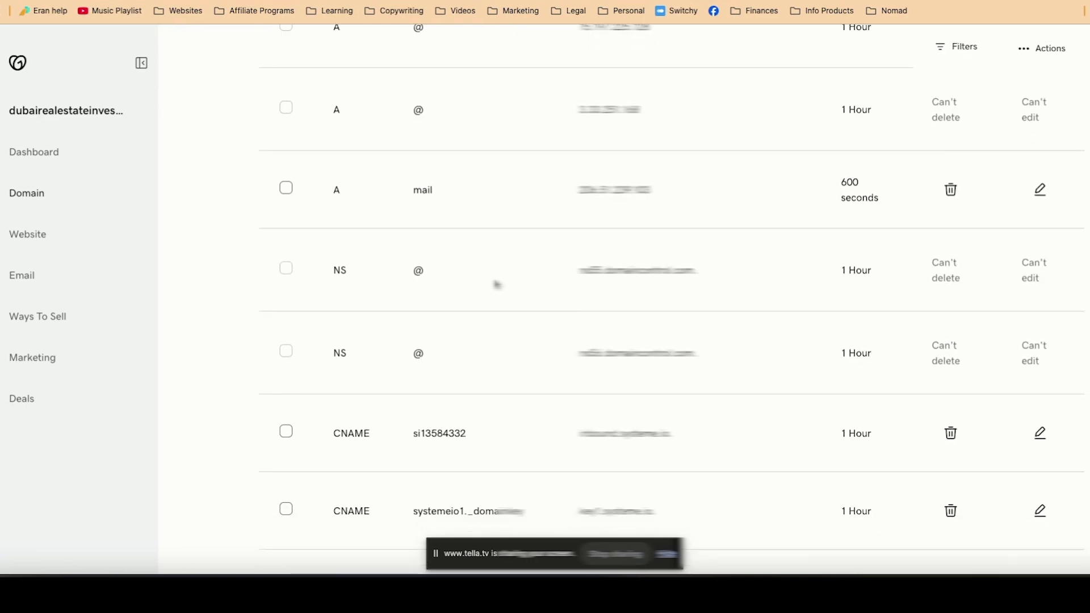
{"action": "scroll", "coordinate": [497, 284], "scroll_direction": "down", "scroll_amount": 4}
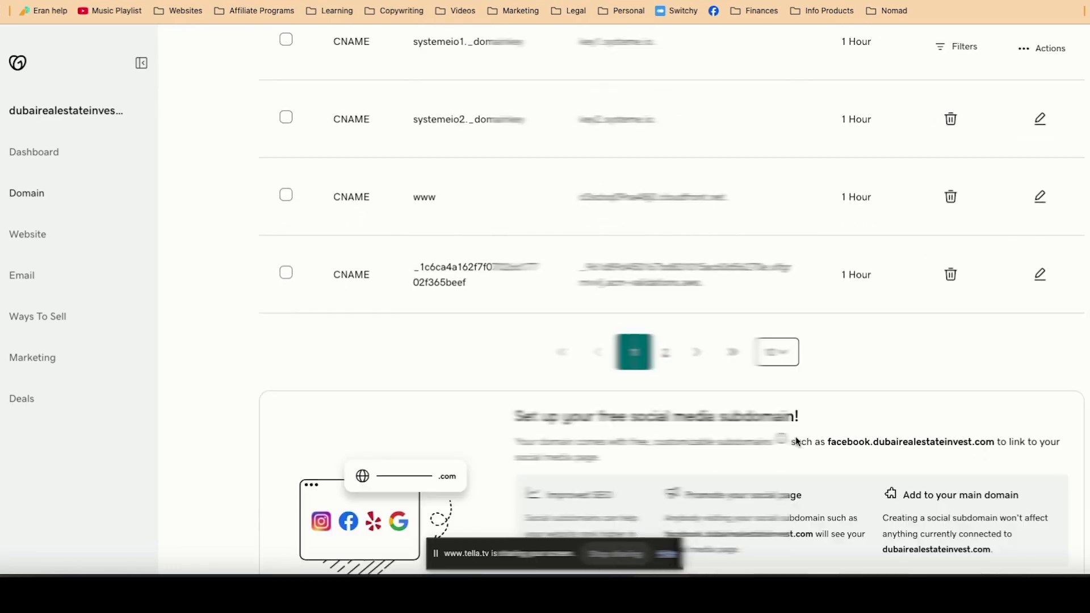
{"action": "left_click", "coordinate": [778, 352]}
{"action": "left_click", "coordinate": [779, 433]}
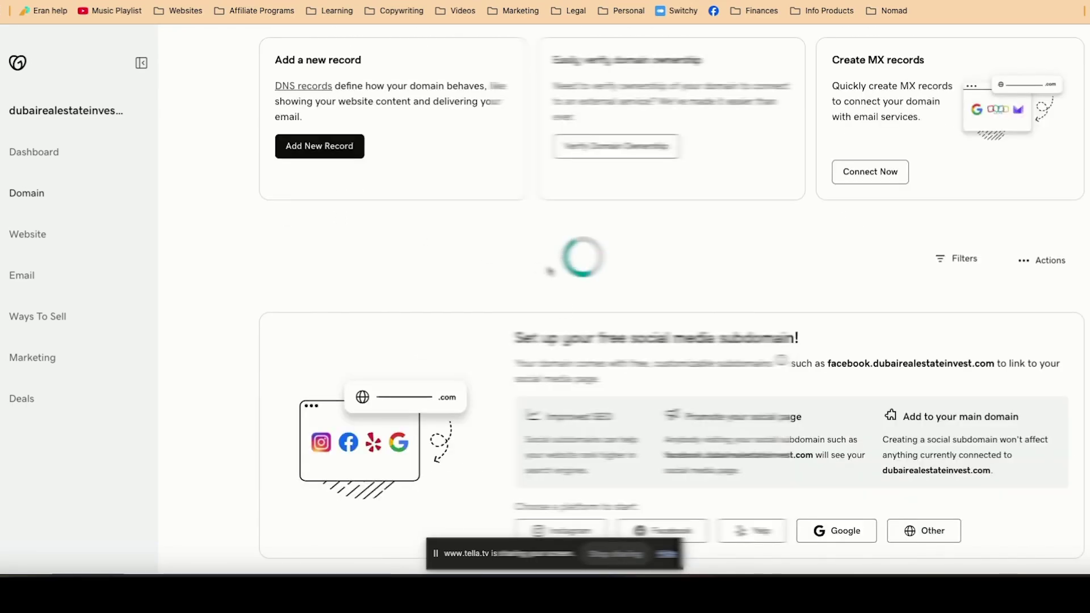
{"action": "scroll", "coordinate": [548, 271], "scroll_direction": "up", "scroll_amount": 2}
{"action": "scroll", "coordinate": [548, 271], "scroll_direction": "down", "scroll_amount": 3}
{"action": "scroll", "coordinate": [546, 268], "scroll_direction": "down", "scroll_amount": 1}
Find the _dmarc records and delete the duplicate one ending in onsecureserver.net
{"action": "key", "text": "ctrl+f"}
{"action": "type", "text": "sma"}
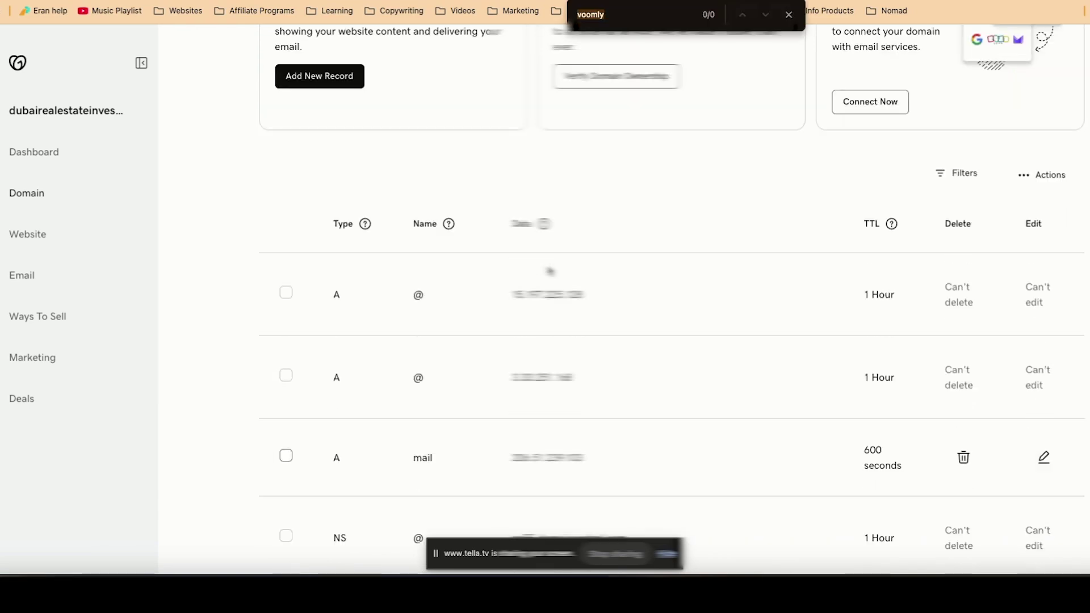
{"action": "type", "text": "rc"}
{"action": "key", "text": "super+a"}
{"action": "type", "text": "dmarc"}
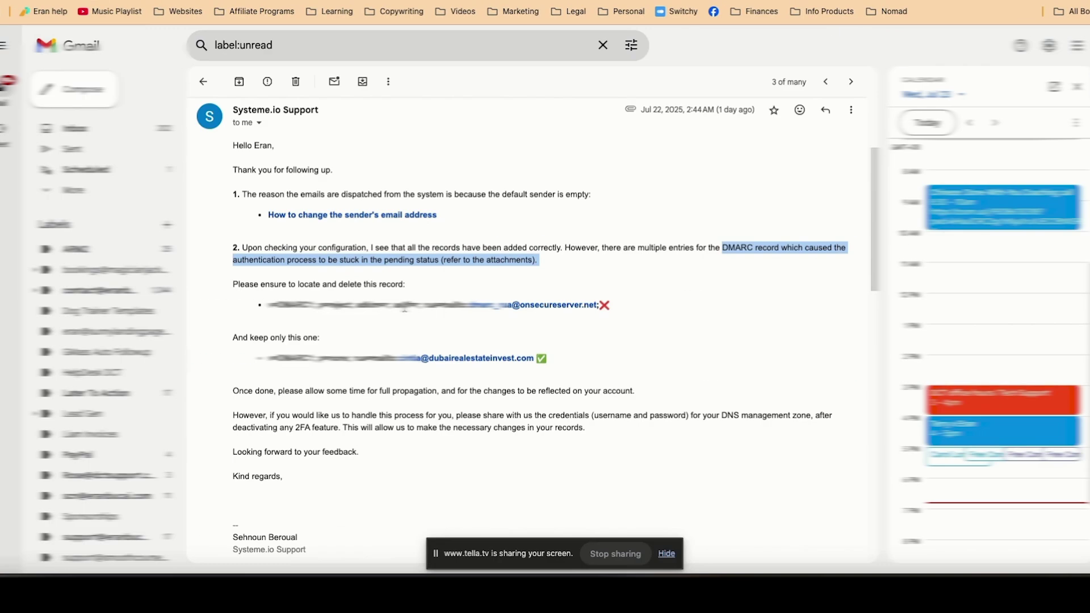
{"action": "left_click_drag", "start_coordinate": [265, 307], "coordinate": [491, 306]}
{"action": "left_click", "coordinate": [339, 352]}
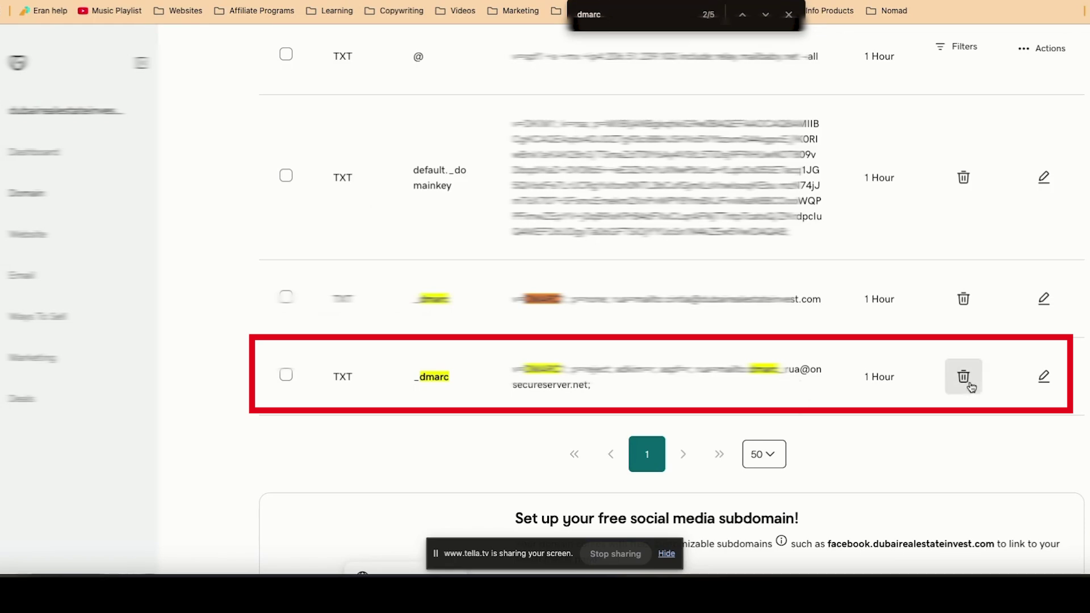
{"action": "left_click", "coordinate": [964, 377]}
{"action": "left_click", "coordinate": [261, 335]}
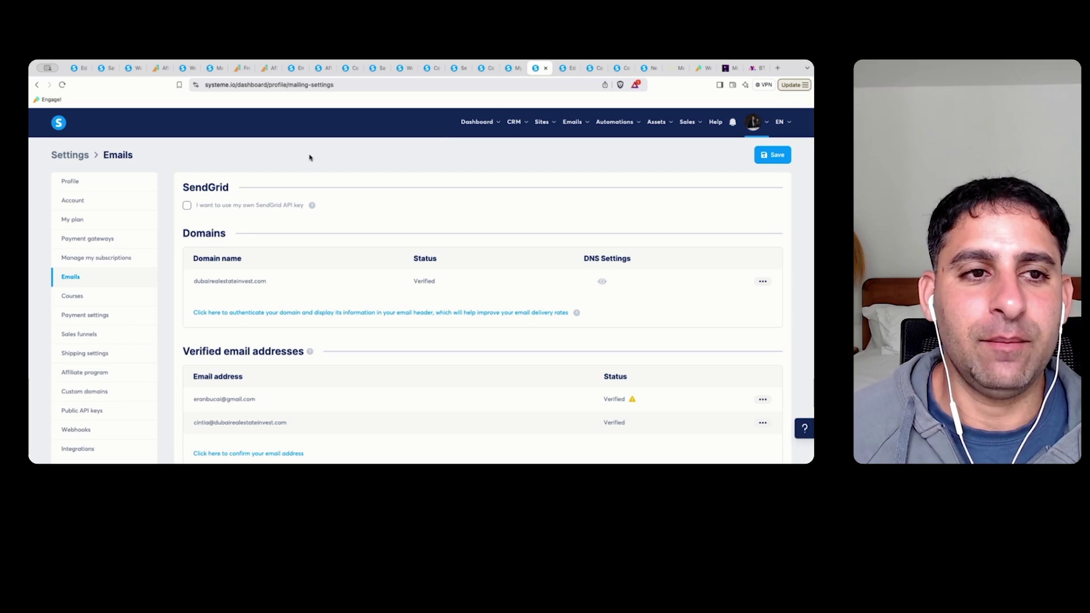
Go to Settings > Emails from the account menu and confirm dubairealestateinvest.com shows Verified
{"action": "left_click", "coordinate": [760, 122]}
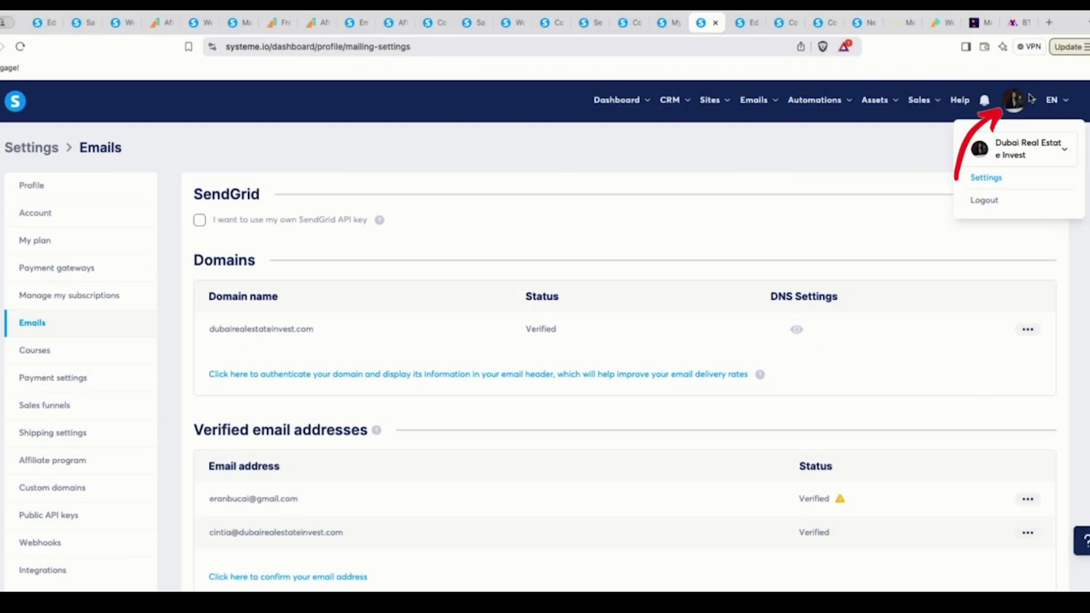
{"action": "left_click", "coordinate": [987, 179]}
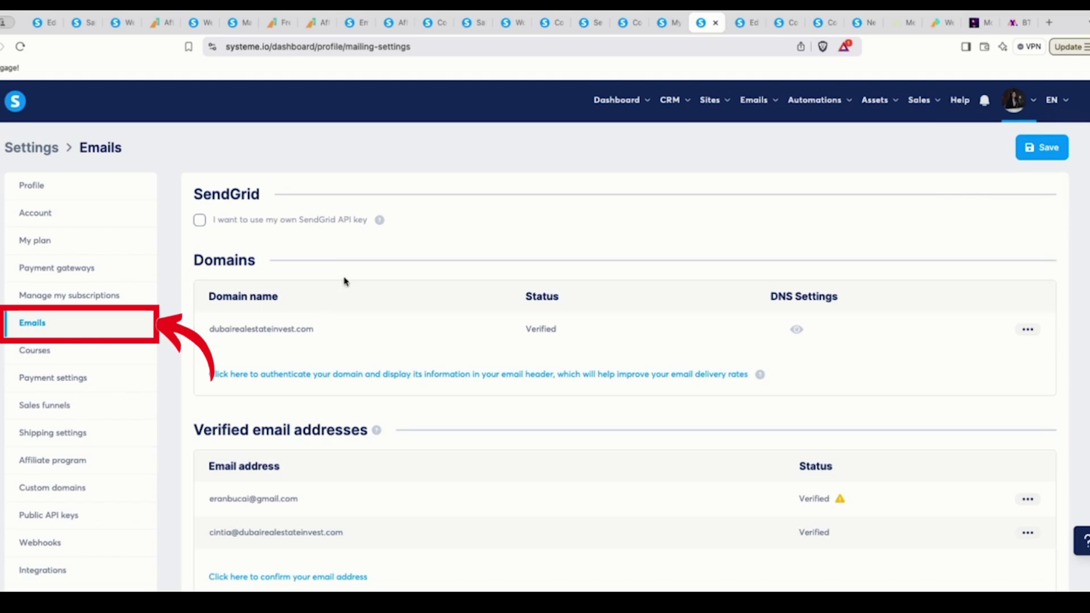
{"action": "left_click_drag", "start_coordinate": [212, 330], "coordinate": [382, 330]}
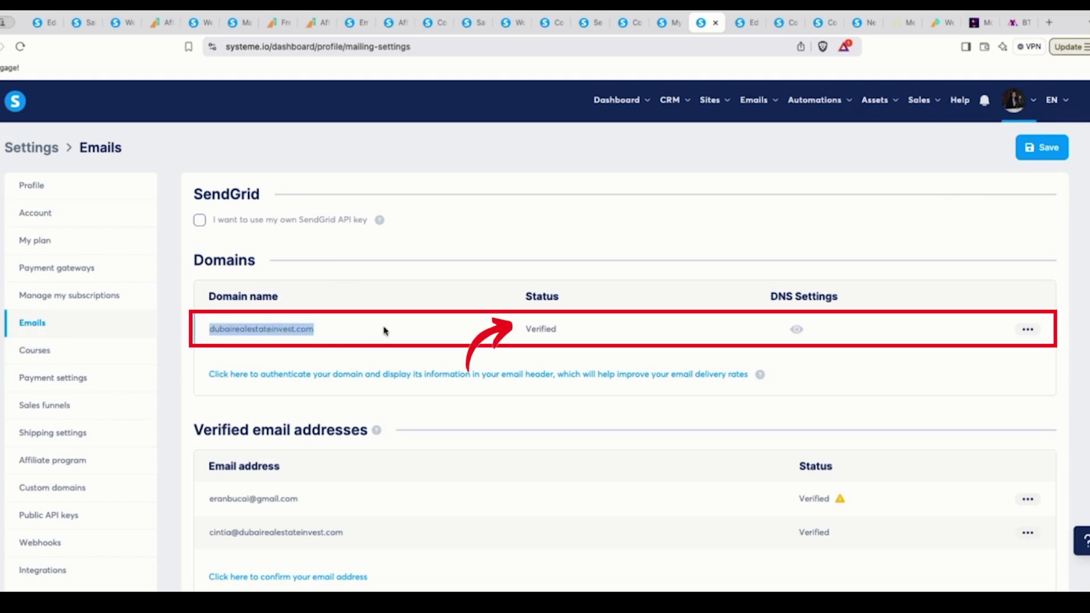
{"action": "left_click", "coordinate": [433, 336]}
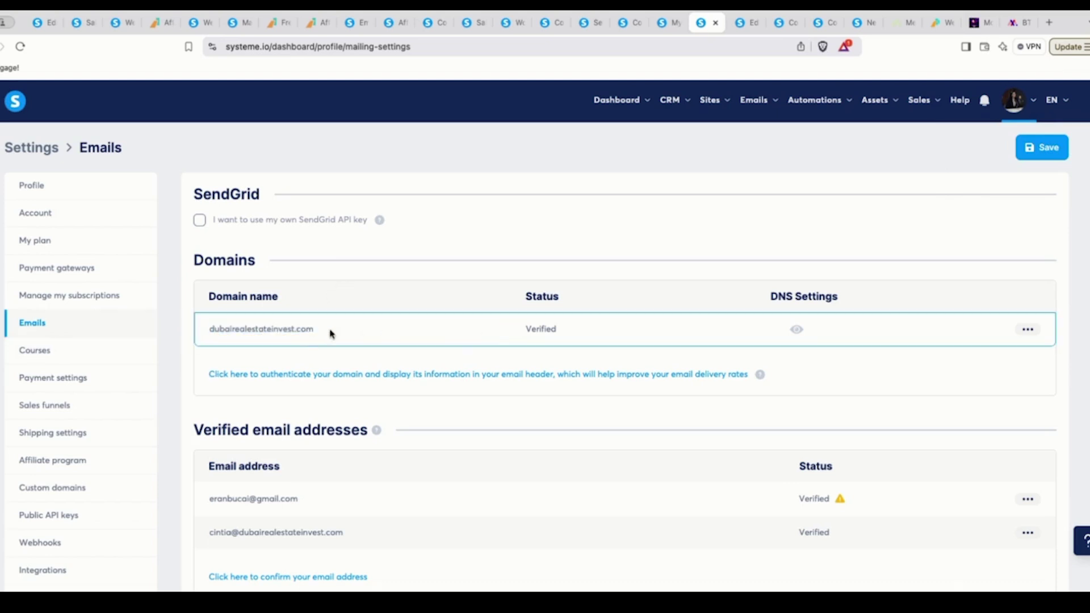
Begin domain authentication setup, erase the typed domain, and close the dialog without saving
{"action": "left_click", "coordinate": [402, 376]}
{"action": "left_click", "coordinate": [383, 345]}
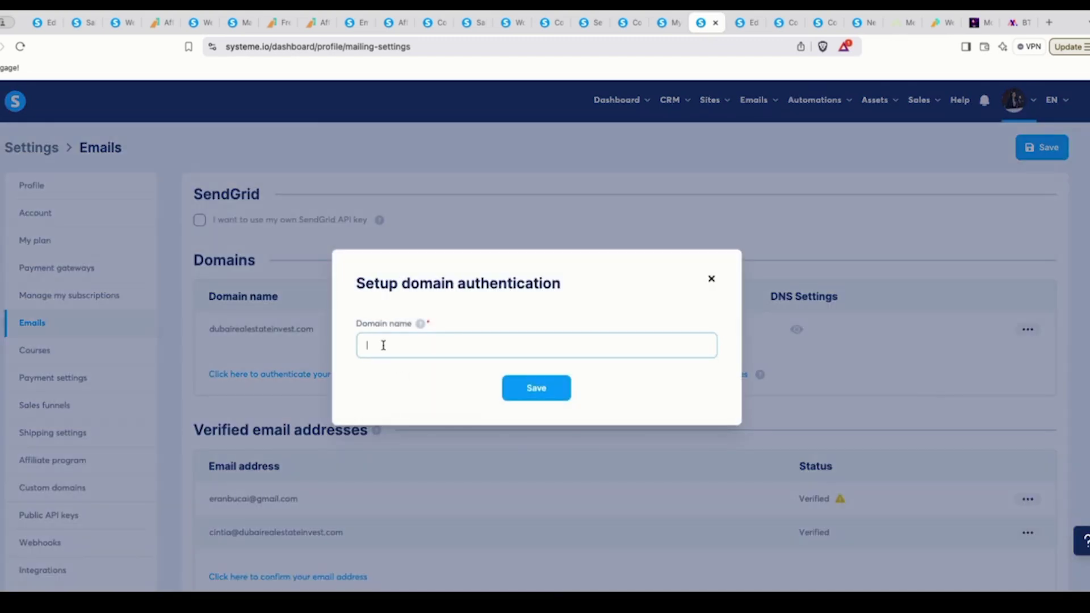
{"action": "type", "text": "dubair"}
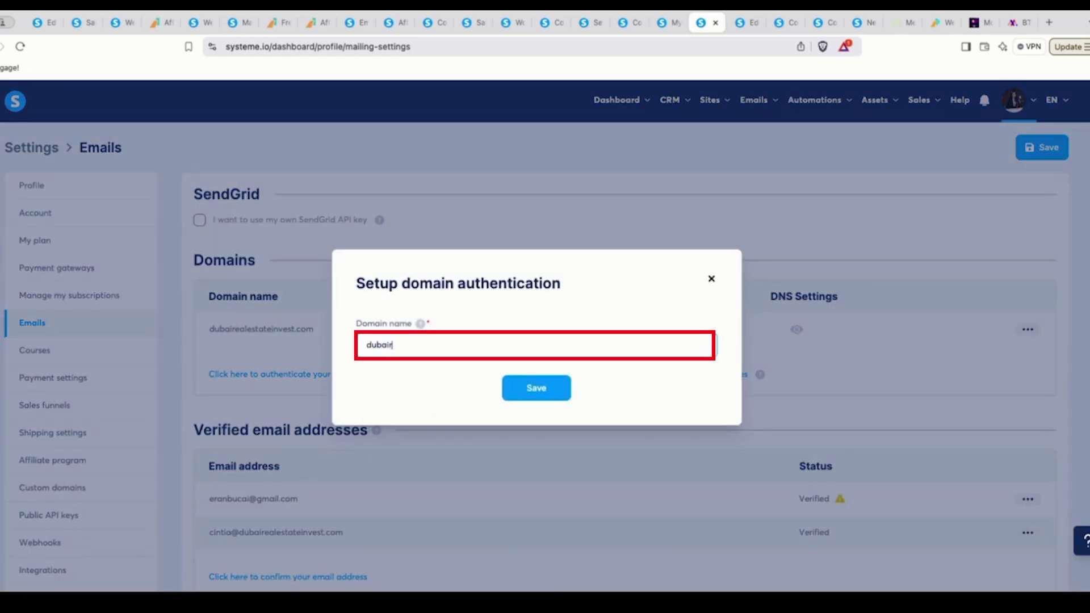
{"action": "type", "text": "ealinves"}
{"action": "type", "text": "stateinvest.com"}
{"action": "key", "text": "ctrl+a"}
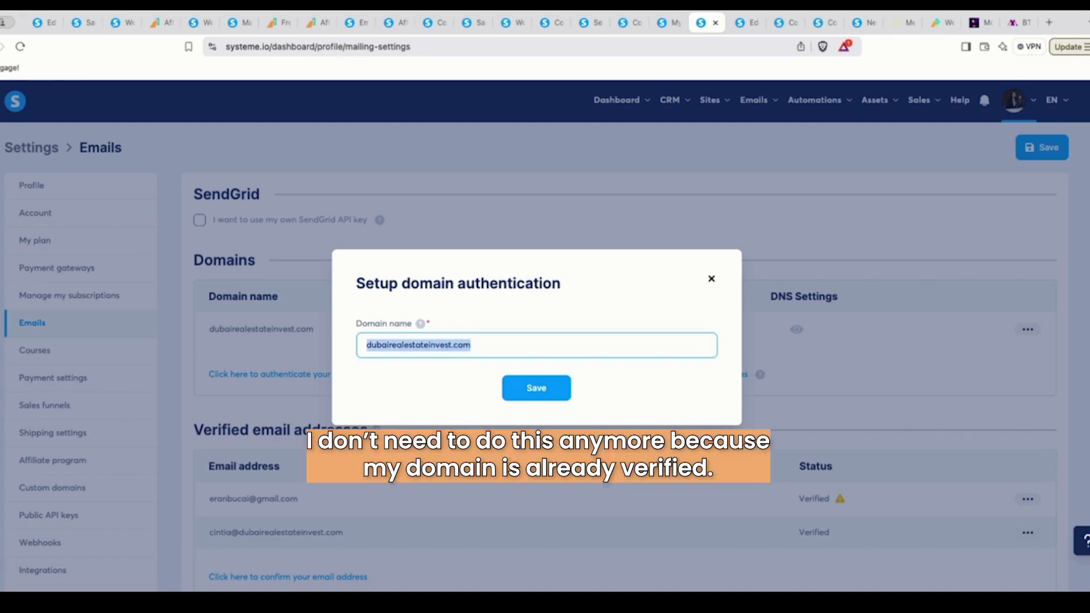
{"action": "key", "text": "BackSpace"}
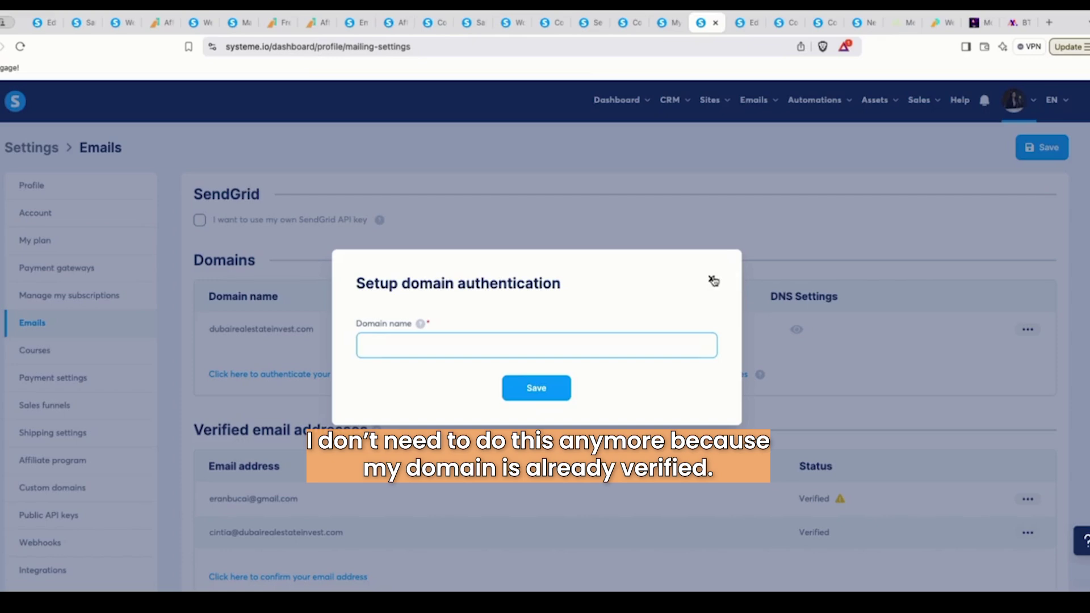
{"action": "left_click", "coordinate": [713, 280]}
{"action": "scroll", "coordinate": [545, 343], "scroll_direction": "down", "scroll_amount": 1}
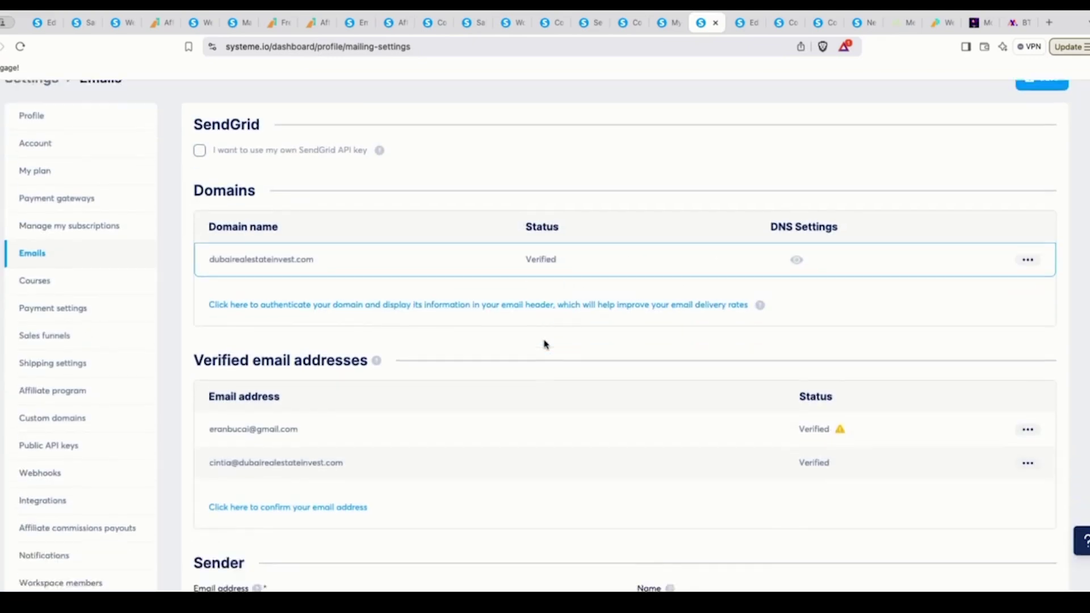
{"action": "scroll", "coordinate": [290, 314], "scroll_direction": "up", "scroll_amount": 1}
{"action": "scroll", "coordinate": [592, 324], "scroll_direction": "down", "scroll_amount": 1}
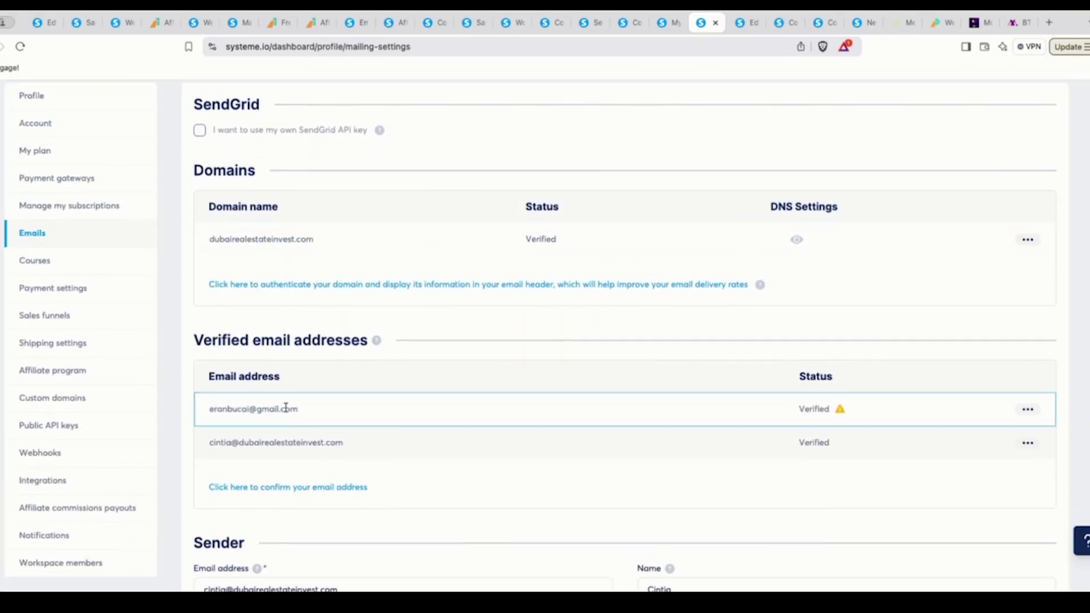
{"action": "left_click_drag", "start_coordinate": [299, 409], "coordinate": [158, 405]}
{"action": "left_click", "coordinate": [306, 419]}
{"action": "left_click_drag", "start_coordinate": [367, 448], "coordinate": [209, 442]}
{"action": "scroll", "coordinate": [512, 431], "scroll_direction": "down", "scroll_amount": 1}
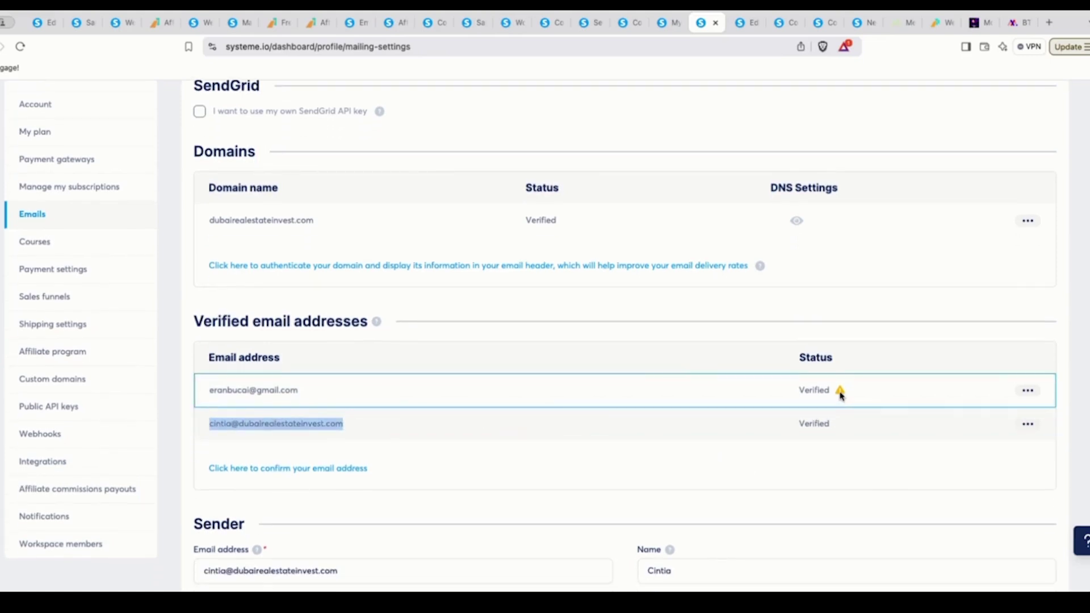
{"action": "mouse_move", "coordinate": [841, 396]}
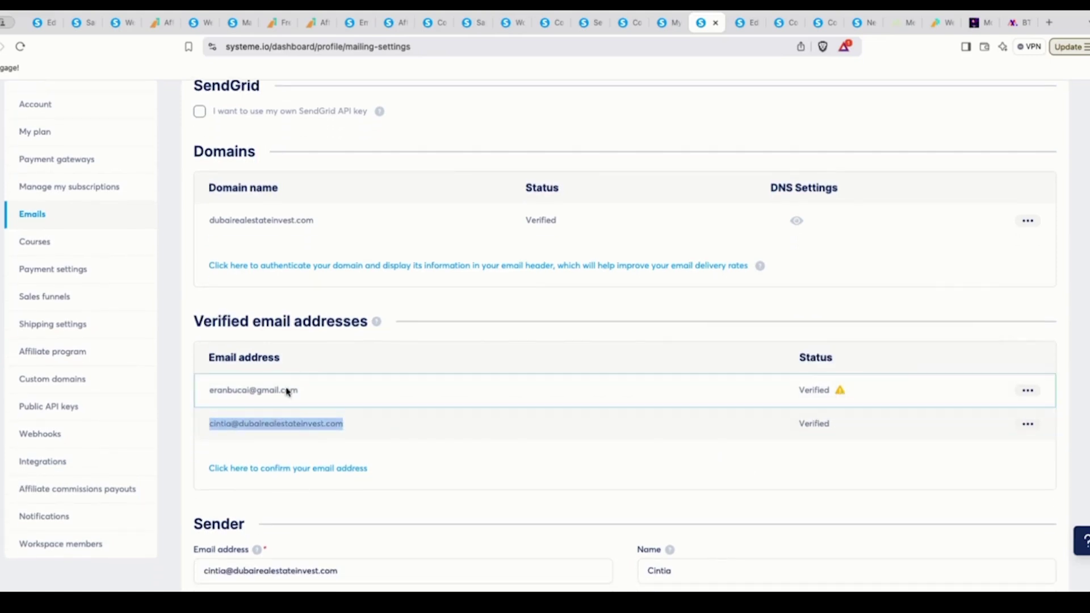
{"action": "left_click_drag", "start_coordinate": [304, 392], "coordinate": [213, 389]}
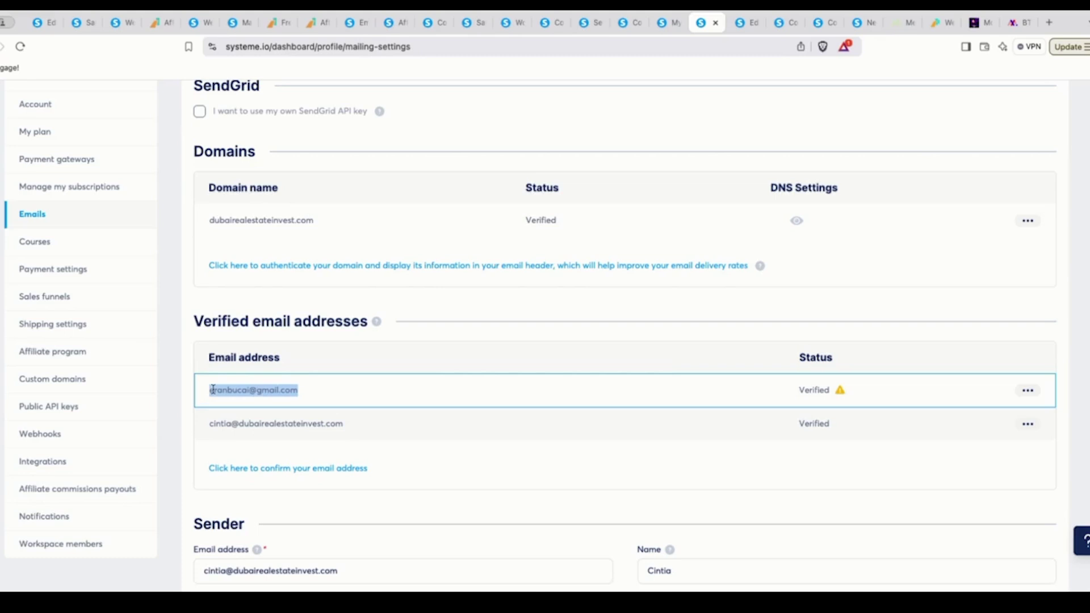
{"action": "mouse_move", "coordinate": [842, 390]}
{"action": "scroll", "coordinate": [295, 395], "scroll_direction": "down", "scroll_amount": 2}
{"action": "scroll", "coordinate": [298, 396], "scroll_direction": "down", "scroll_amount": 1}
{"action": "triple_click", "coordinate": [302, 494]}
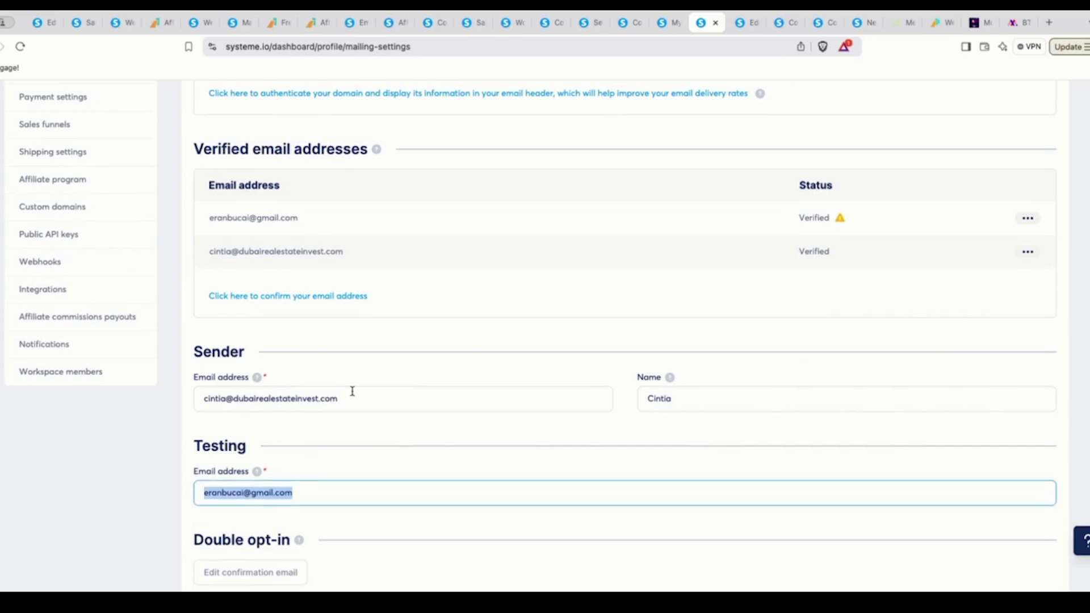
{"action": "left_click_drag", "start_coordinate": [351, 399], "coordinate": [231, 397]}
{"action": "left_click", "coordinate": [348, 399]}
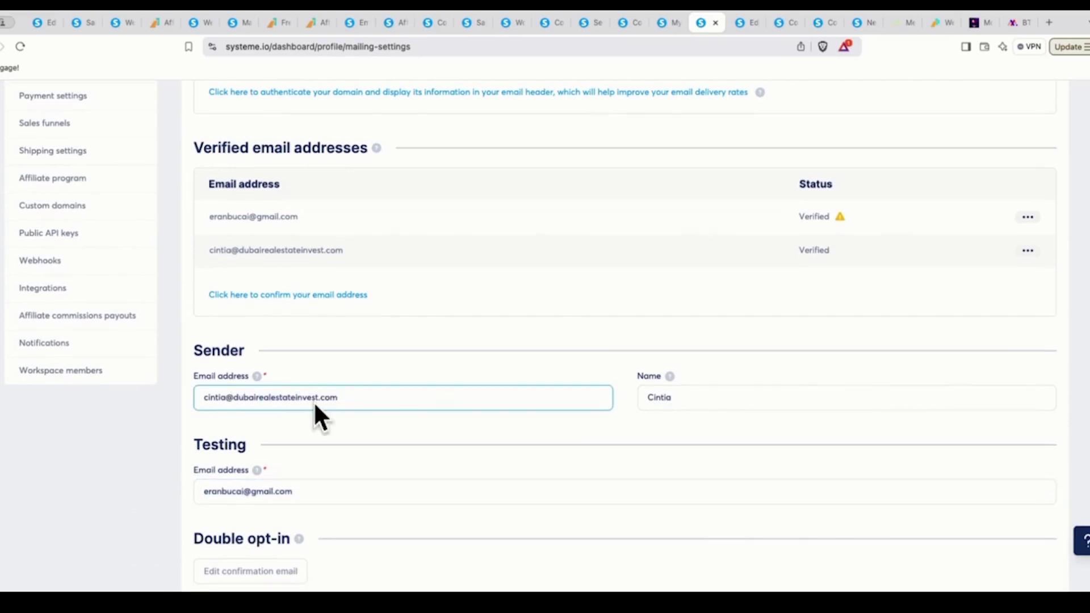
{"action": "left_click", "coordinate": [671, 377]}
{"action": "left_click", "coordinate": [754, 377]}
{"action": "scroll", "coordinate": [754, 377], "scroll_direction": "down", "scroll_amount": 1}
{"action": "scroll", "coordinate": [753, 377], "scroll_direction": "up", "scroll_amount": 1}
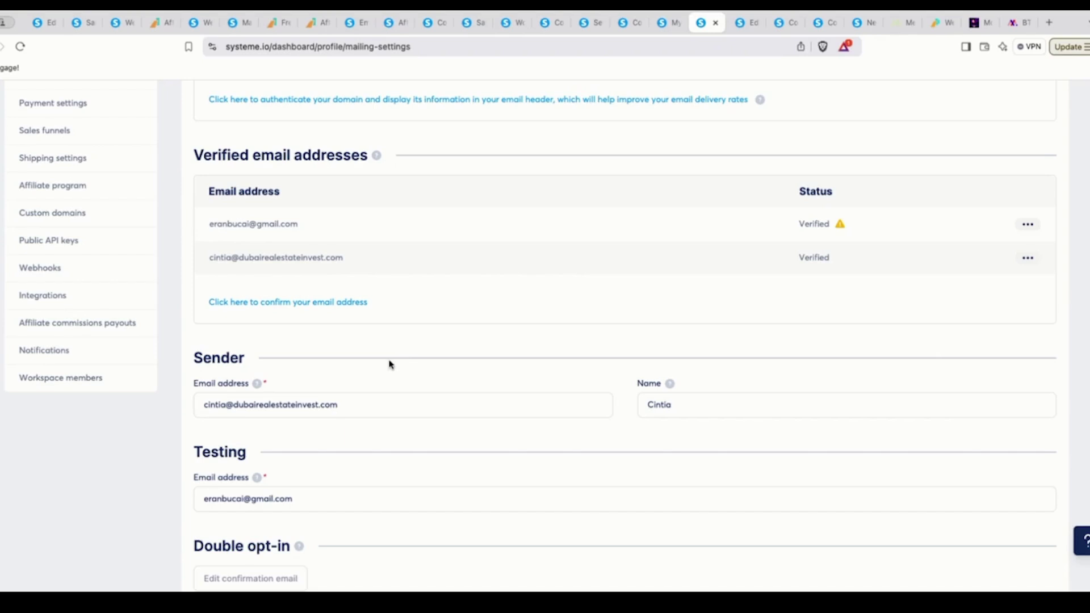
{"action": "triple_click", "coordinate": [361, 405]}
{"action": "scroll", "coordinate": [665, 340], "scroll_direction": "up", "scroll_amount": 2}
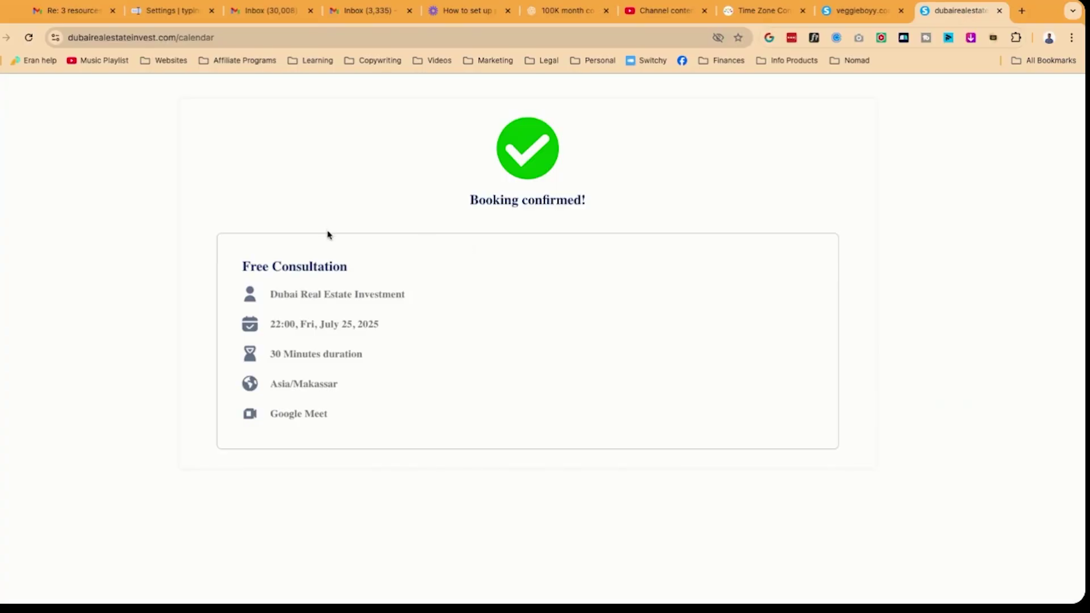
In Gmail, check the invitation, then review the 'Confirmed: Free Consultation' email for July 25, 10:00 PM
{"action": "left_click", "coordinate": [362, 13]}
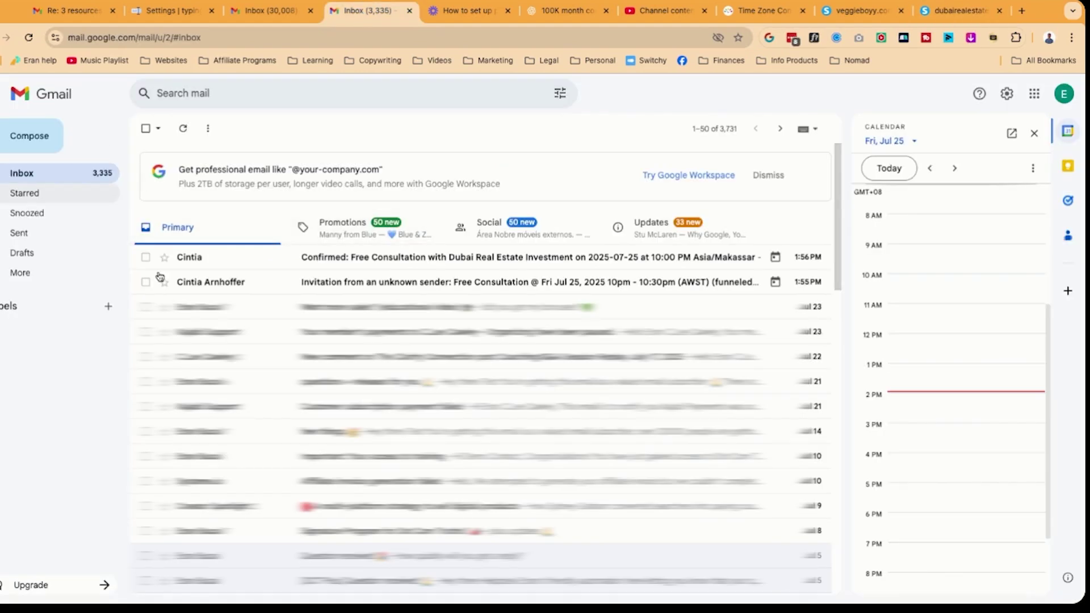
{"action": "left_click", "coordinate": [375, 288]}
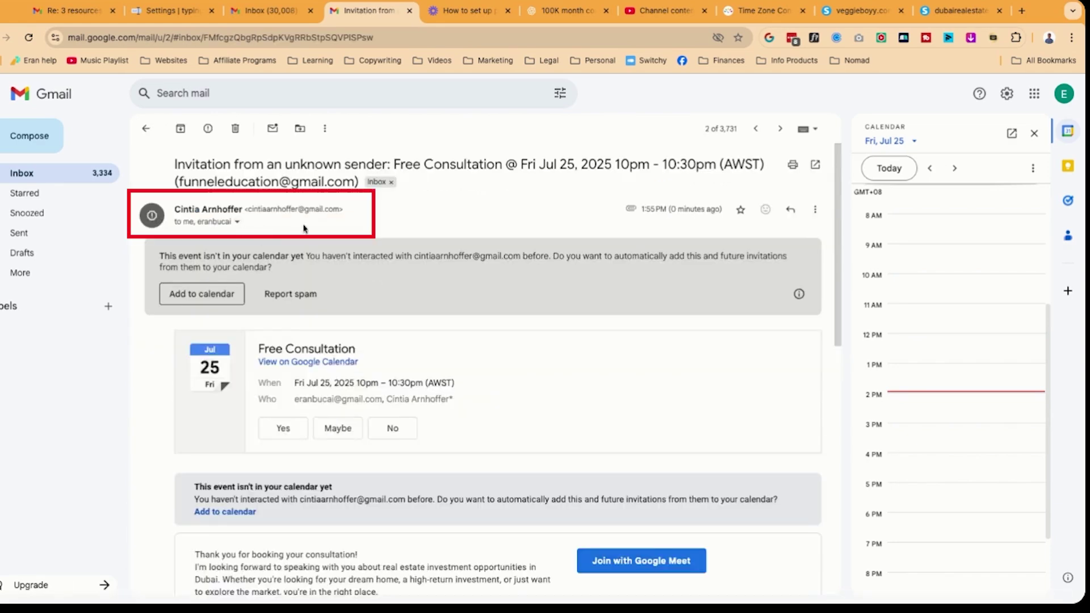
{"action": "left_click", "coordinate": [44, 174]}
{"action": "left_click", "coordinate": [201, 258]}
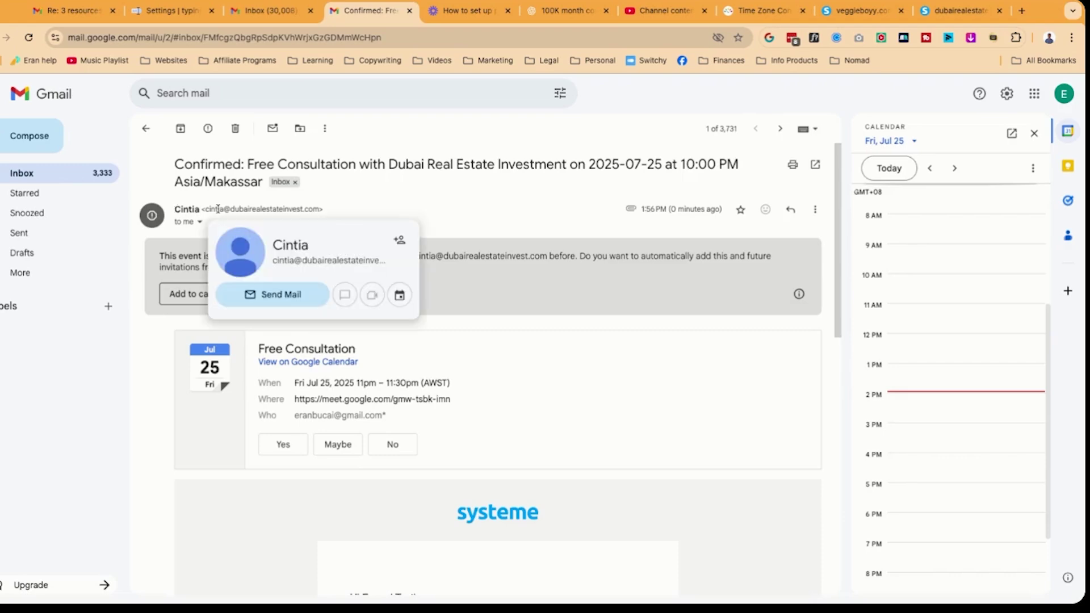
{"action": "scroll", "coordinate": [434, 279], "scroll_direction": "down", "scroll_amount": 10}
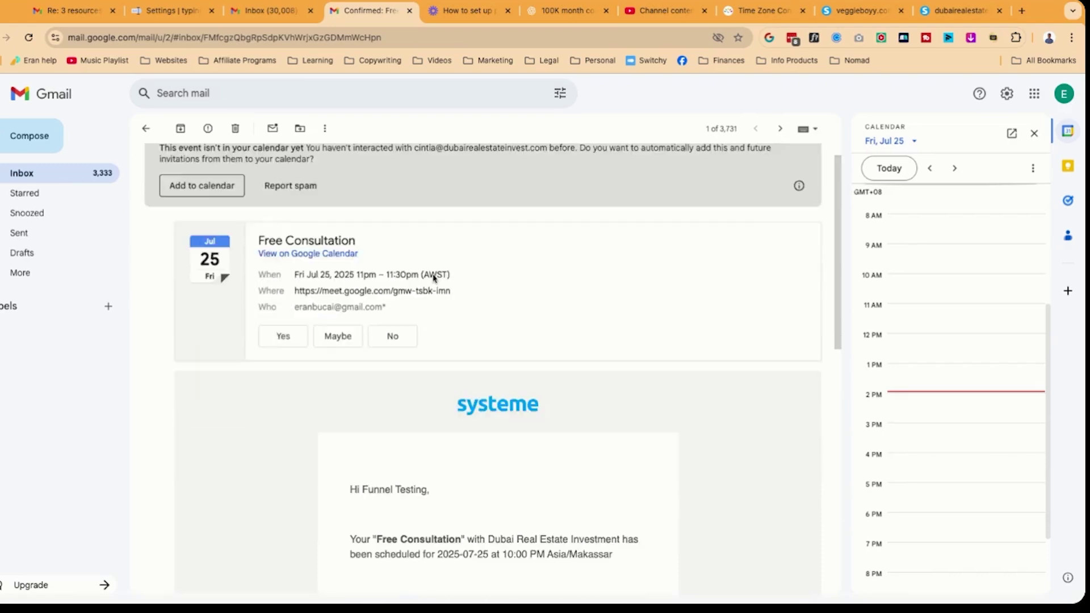
{"action": "scroll", "coordinate": [434, 278], "scroll_direction": "up", "scroll_amount": 1}
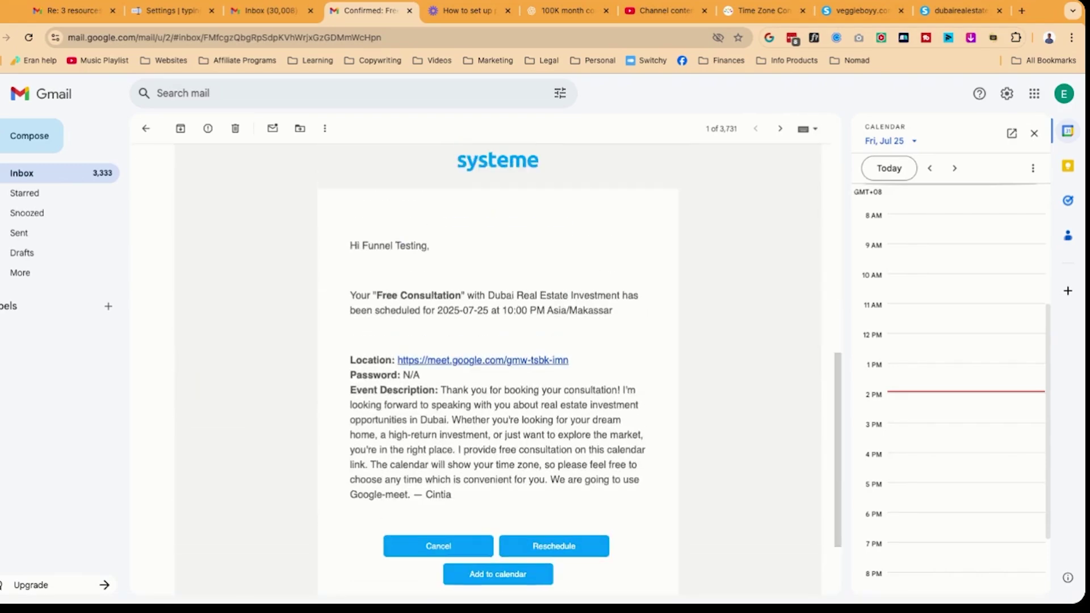
{"action": "scroll", "coordinate": [486, 236], "scroll_direction": "down", "scroll_amount": 4}
{"action": "scroll", "coordinate": [475, 179], "scroll_direction": "up", "scroll_amount": 2}
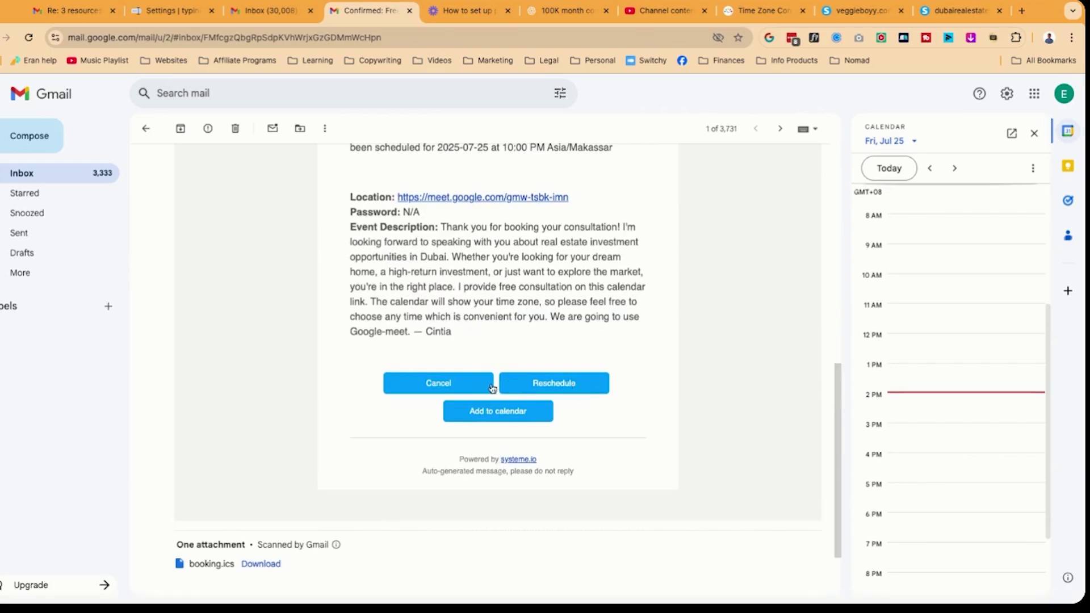
Use the email's Reschedule link to move the Free Consultation to 21:00, Saturday, July 26
{"action": "left_click", "coordinate": [551, 391]}
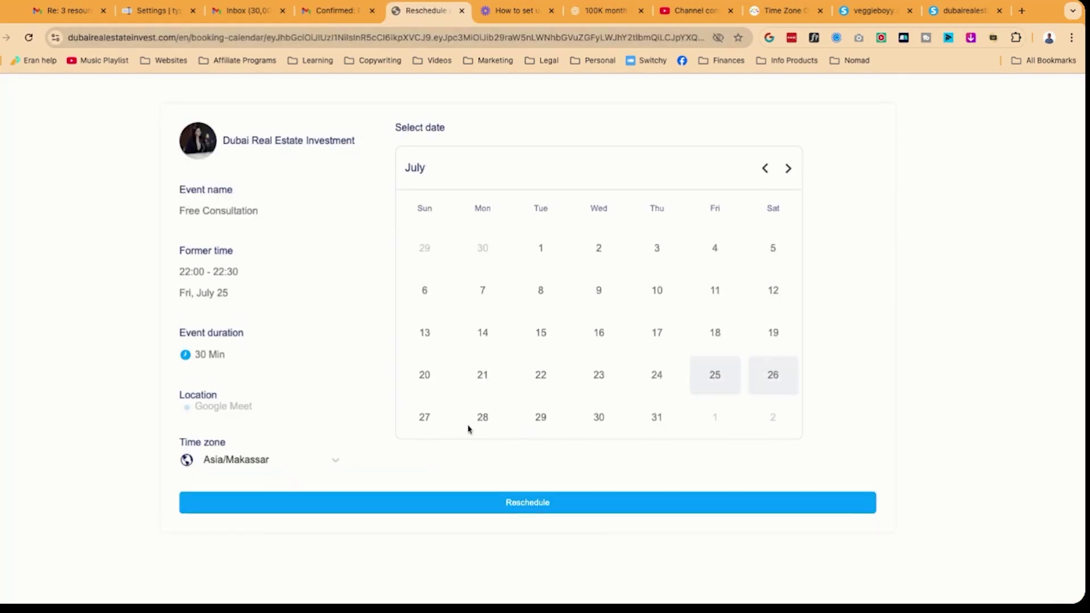
{"action": "left_click", "coordinate": [771, 376]}
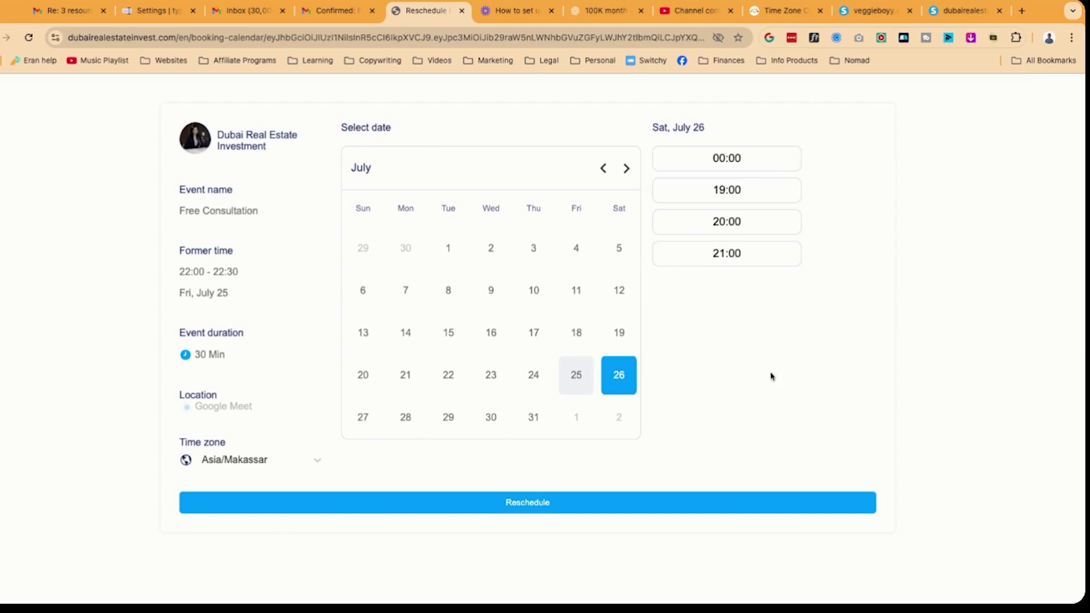
{"action": "left_click", "coordinate": [733, 254]}
{"action": "left_click", "coordinate": [700, 508]}
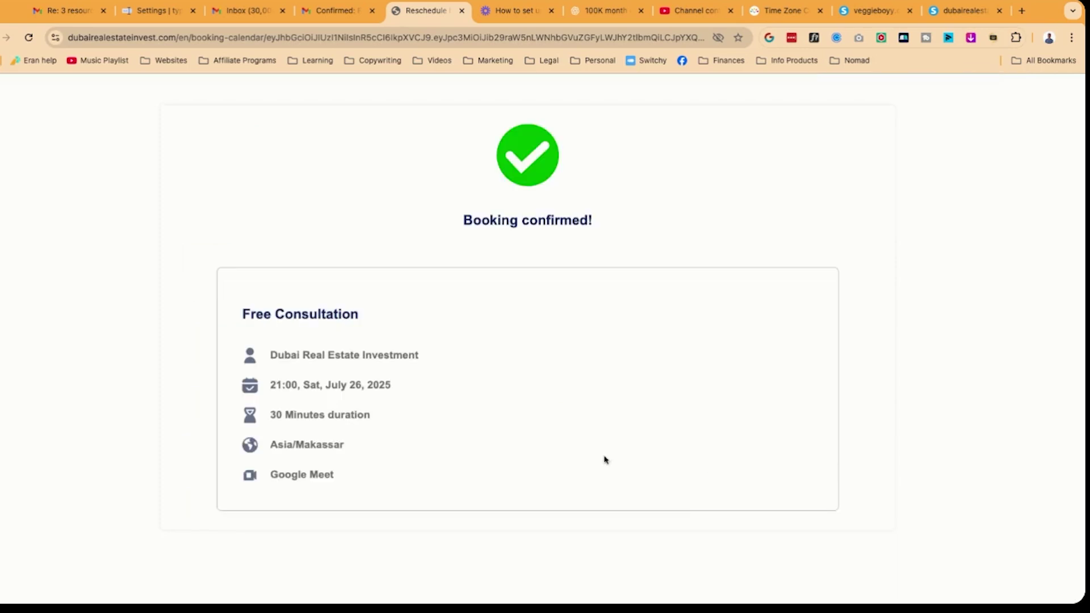
Open the 'Your booking has been rescheduled' email for July 26, 9:00 PM and answer Yes to the updated invite
{"action": "left_click", "coordinate": [318, 11]}
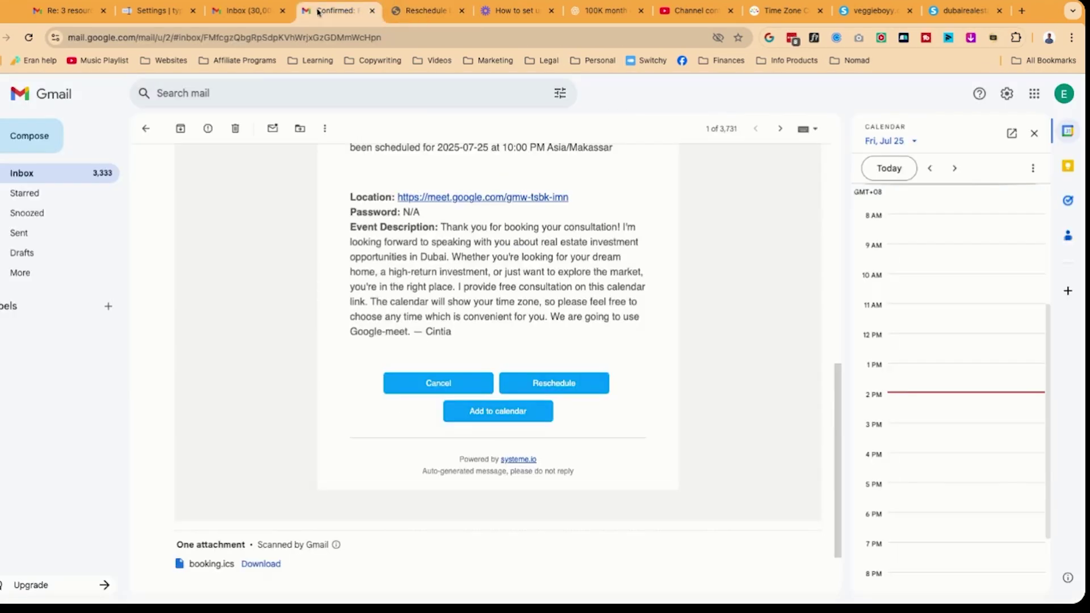
{"action": "left_click", "coordinate": [56, 174]}
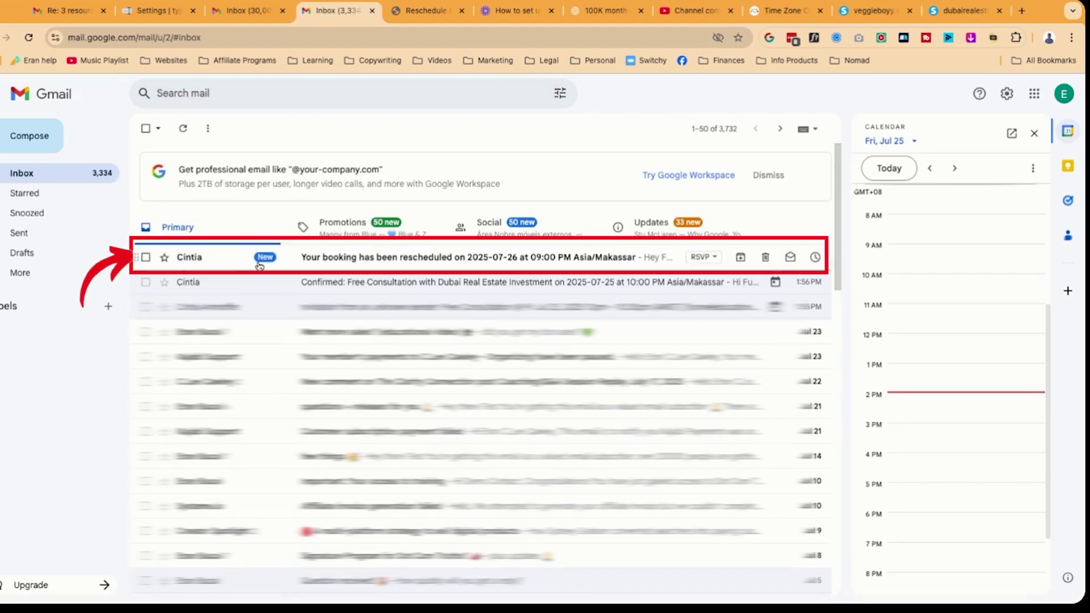
{"action": "left_click", "coordinate": [224, 264]}
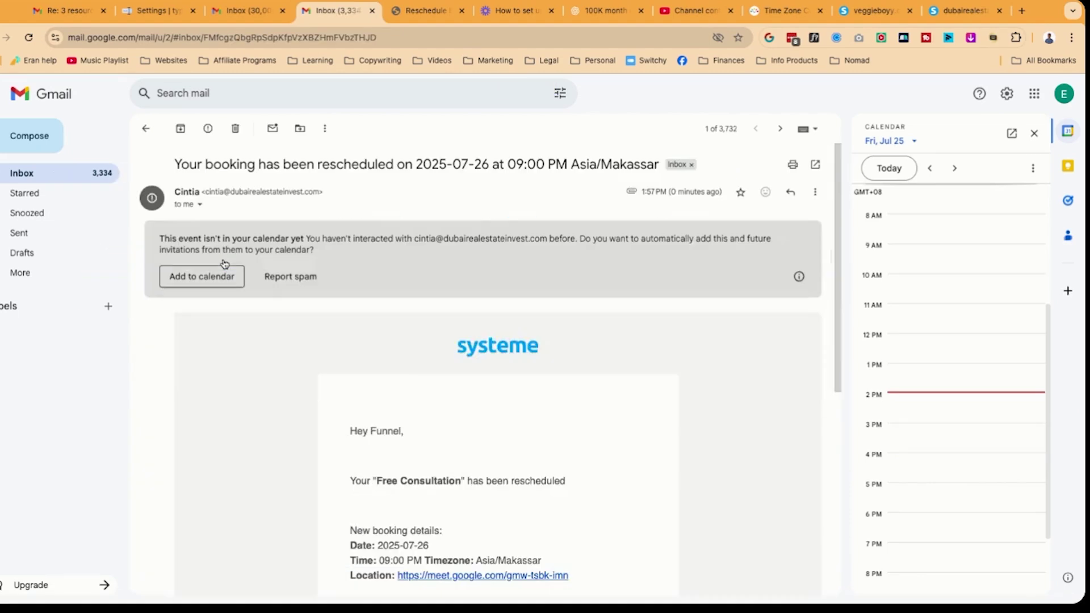
{"action": "scroll", "coordinate": [435, 329], "scroll_direction": "down", "scroll_amount": 2}
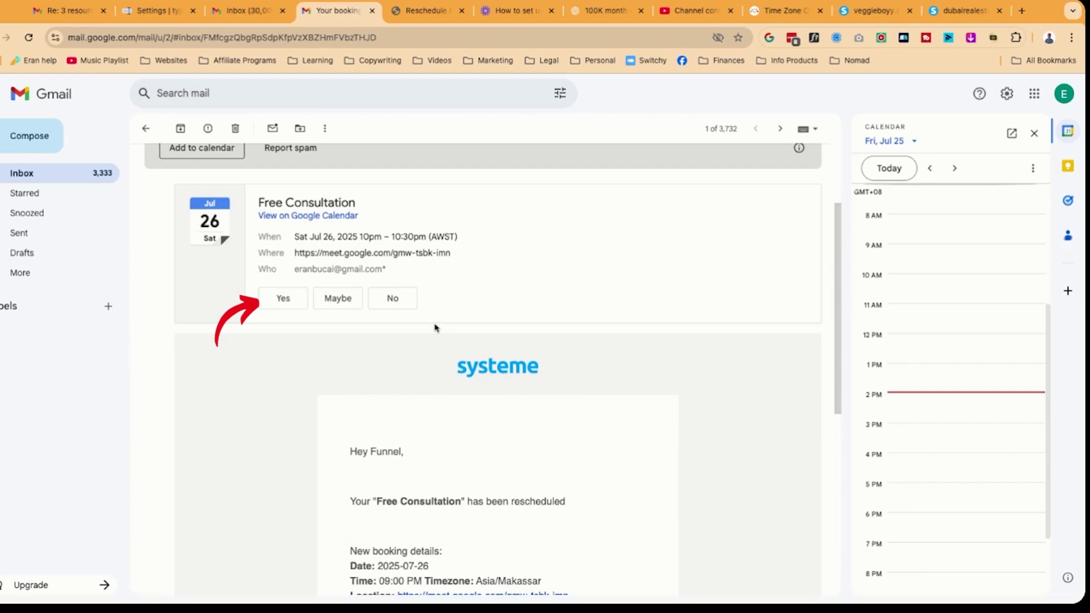
{"action": "left_click", "coordinate": [284, 299]}
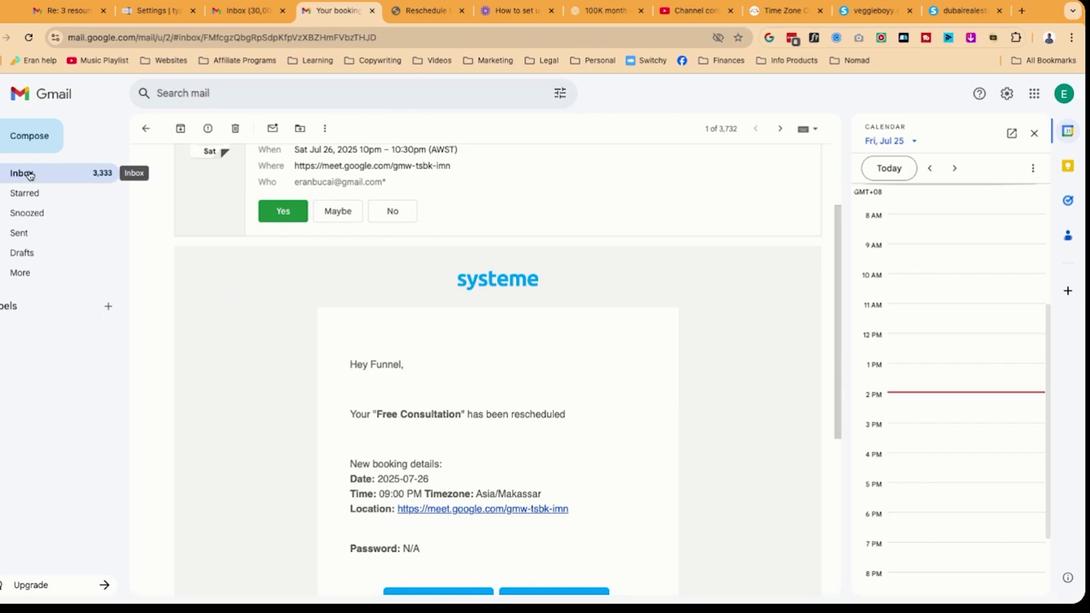
{"action": "scroll", "coordinate": [349, 358], "scroll_direction": "down", "scroll_amount": 3}
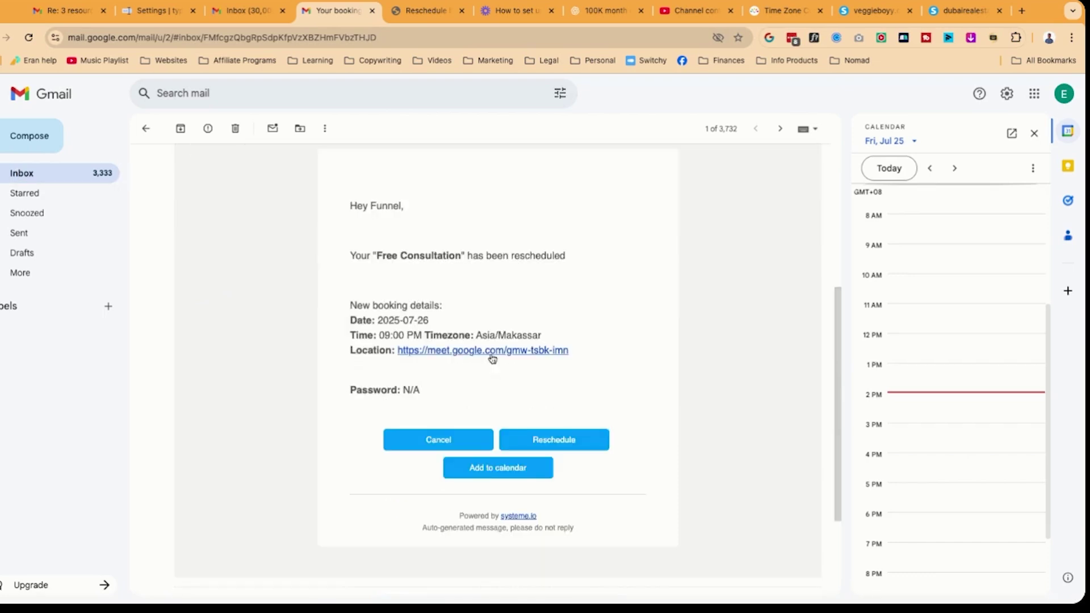
Cancel the Free Consultation booking through the email's Cancel link and confirm the cancellation
{"action": "left_click", "coordinate": [448, 446]}
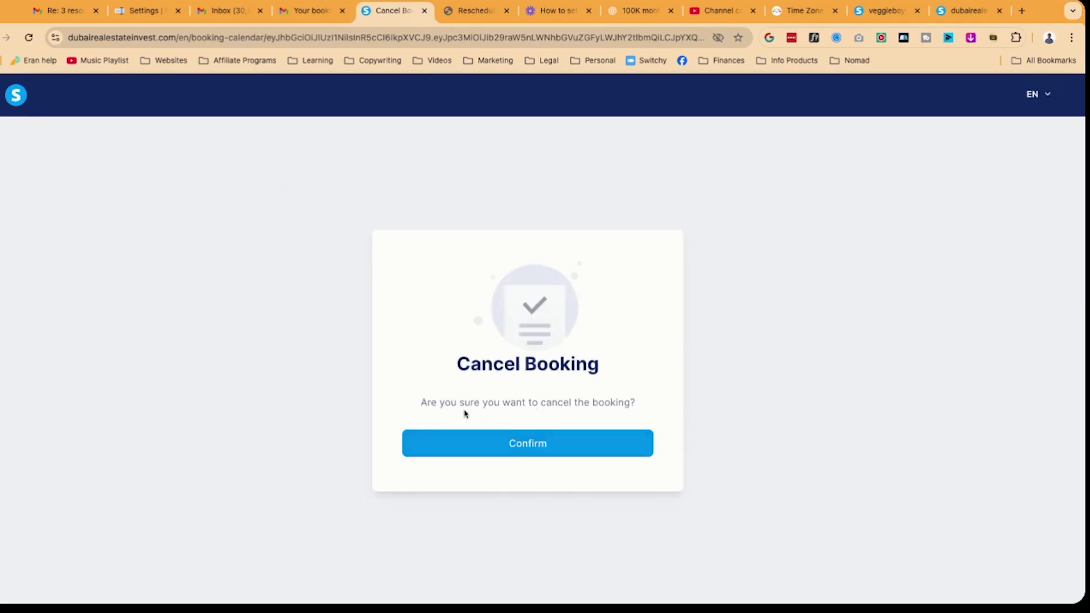
{"action": "left_click", "coordinate": [539, 446]}
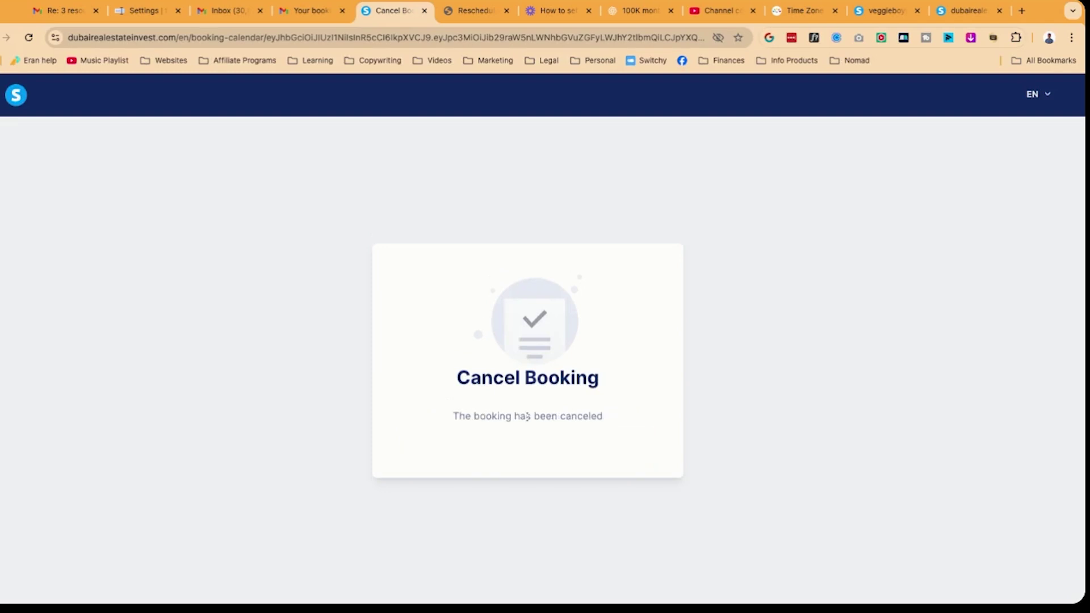